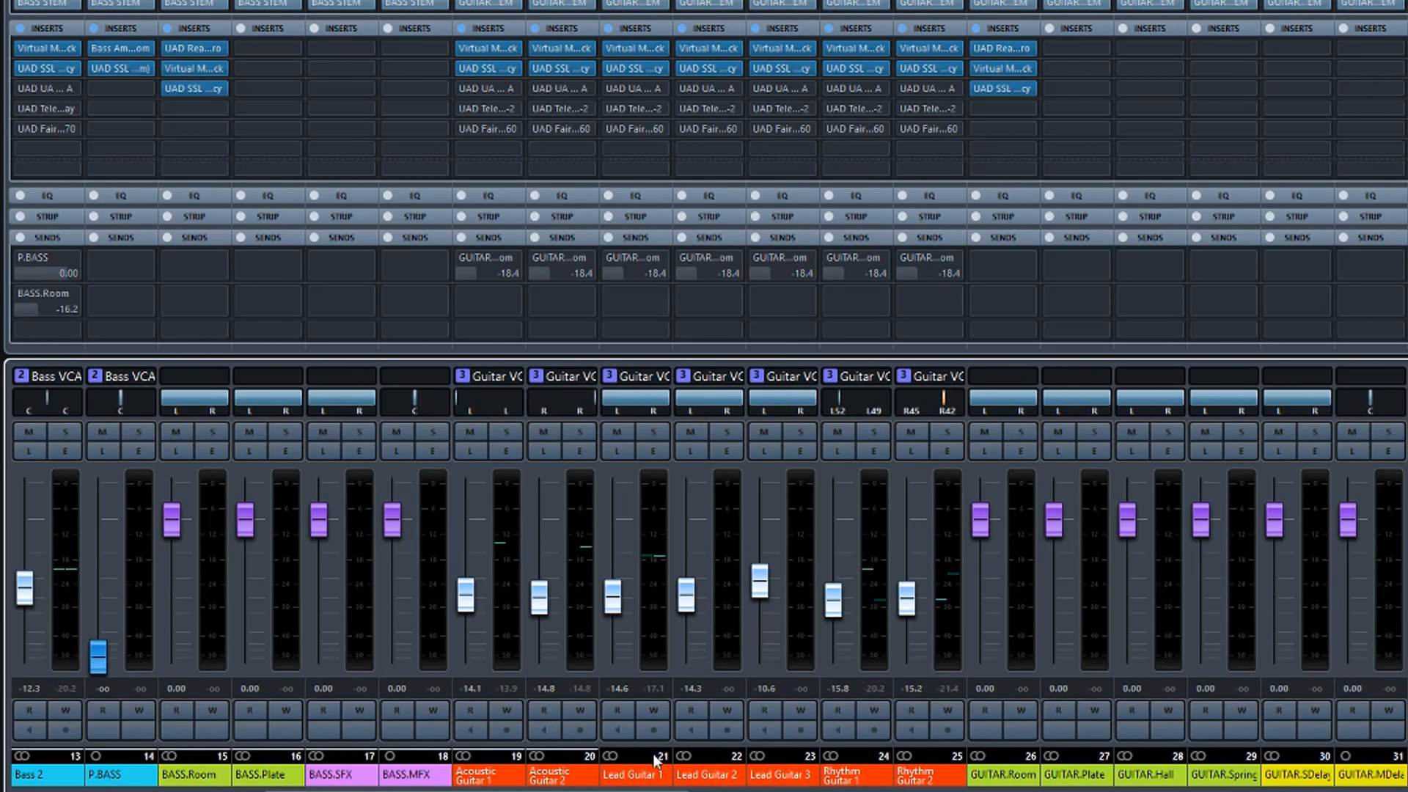
Examine the SSL E Channel Strip on Acoustic Guitar 1 and the built-in channel strip and equalizer of Lead Guitar 2.
double_click(493, 66)
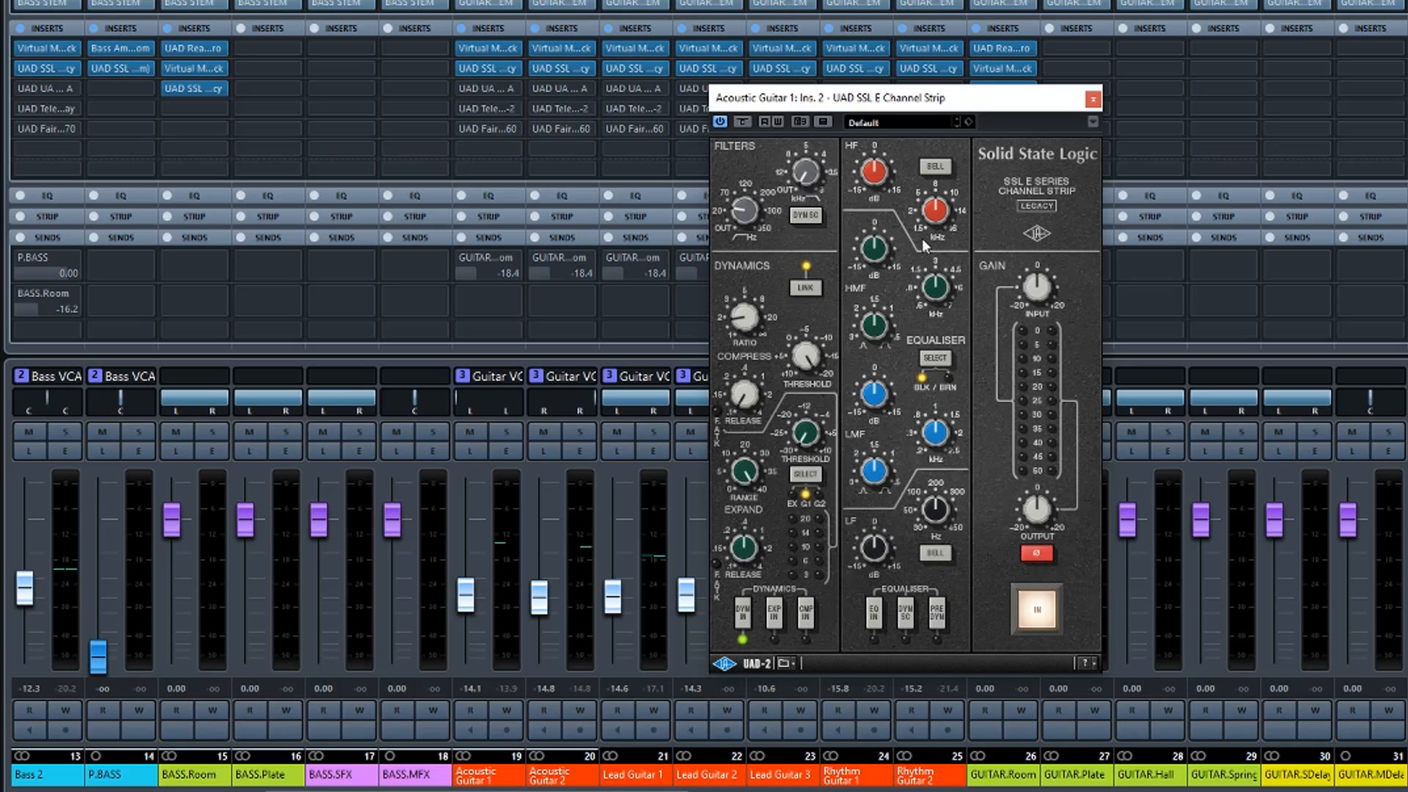
click(1093, 100)
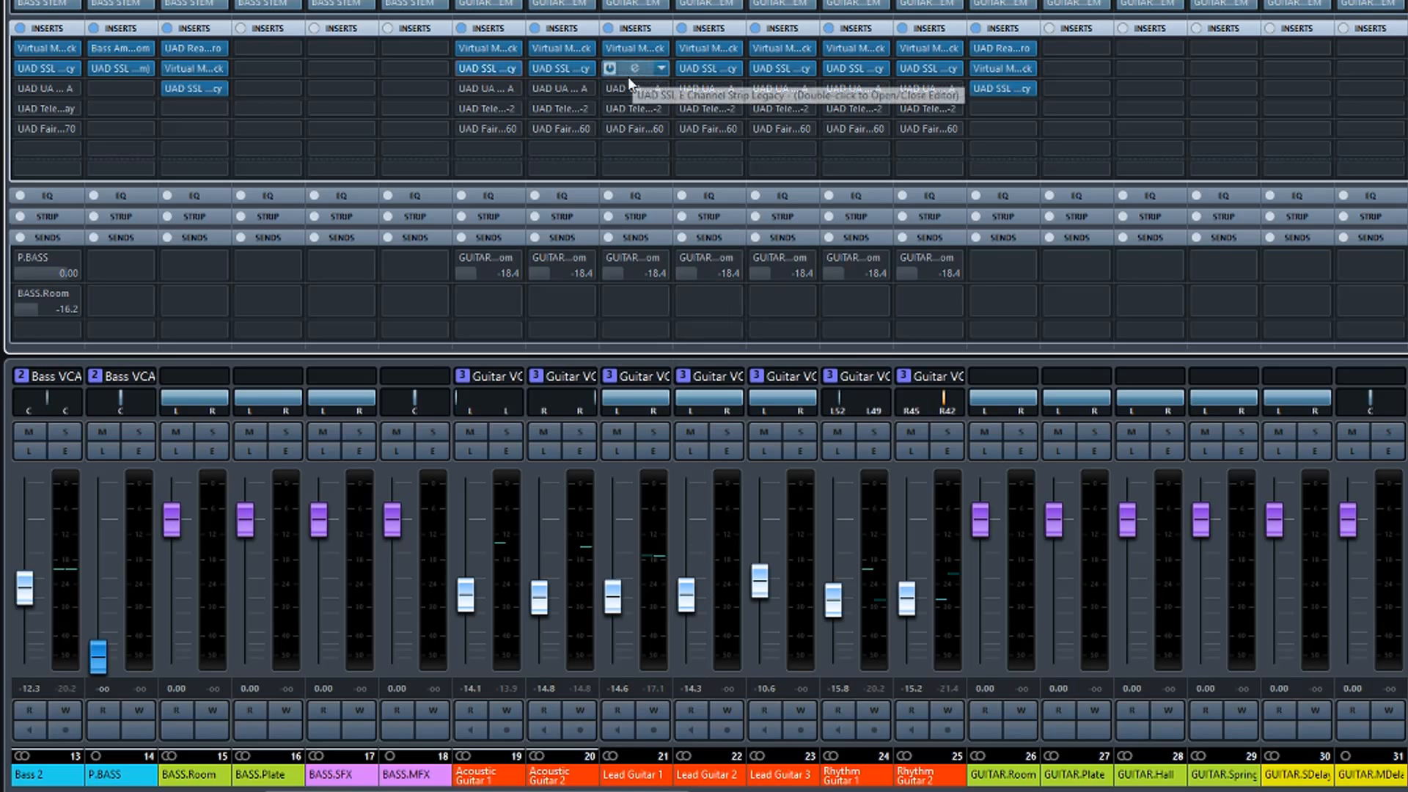
click(727, 451)
drag(795, 404, 700, 180)
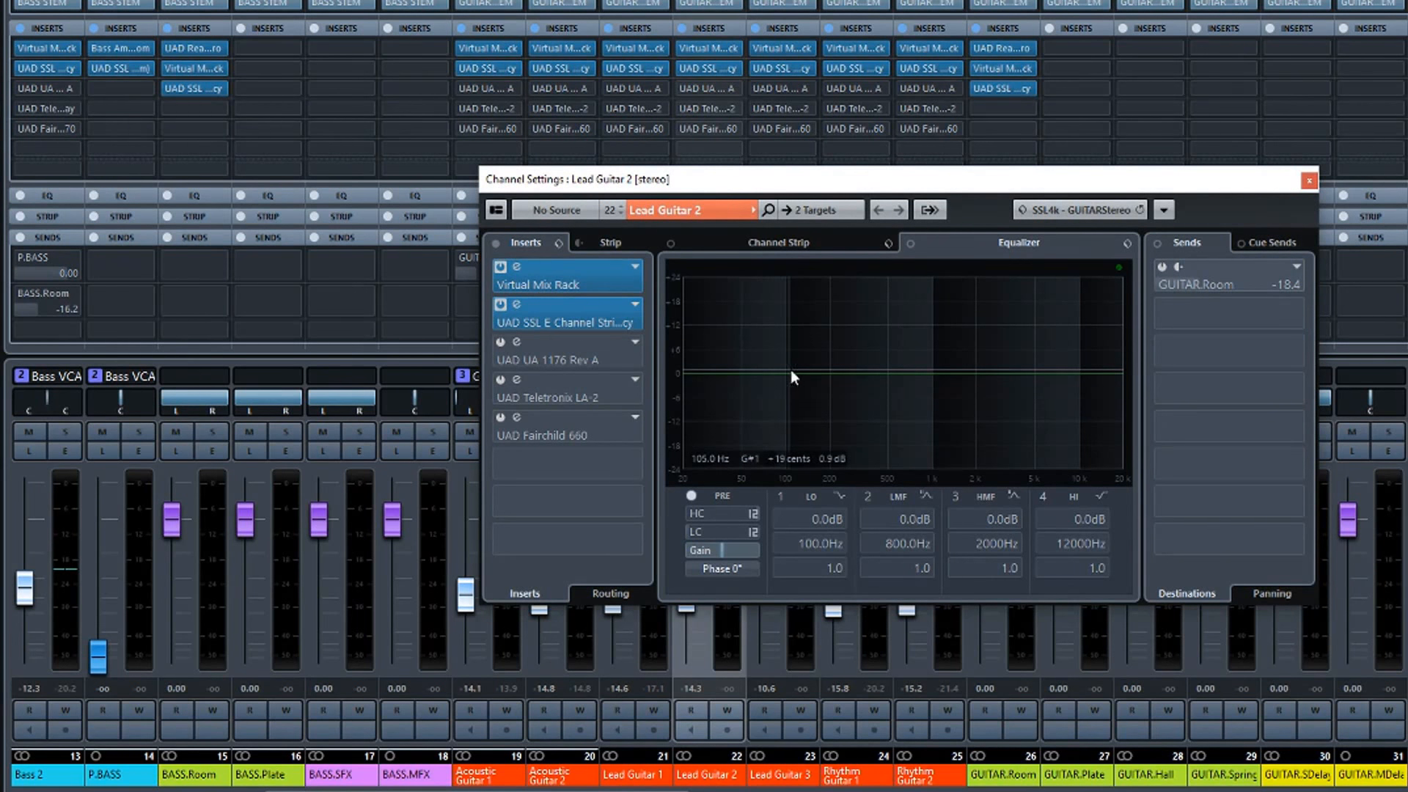
click(786, 239)
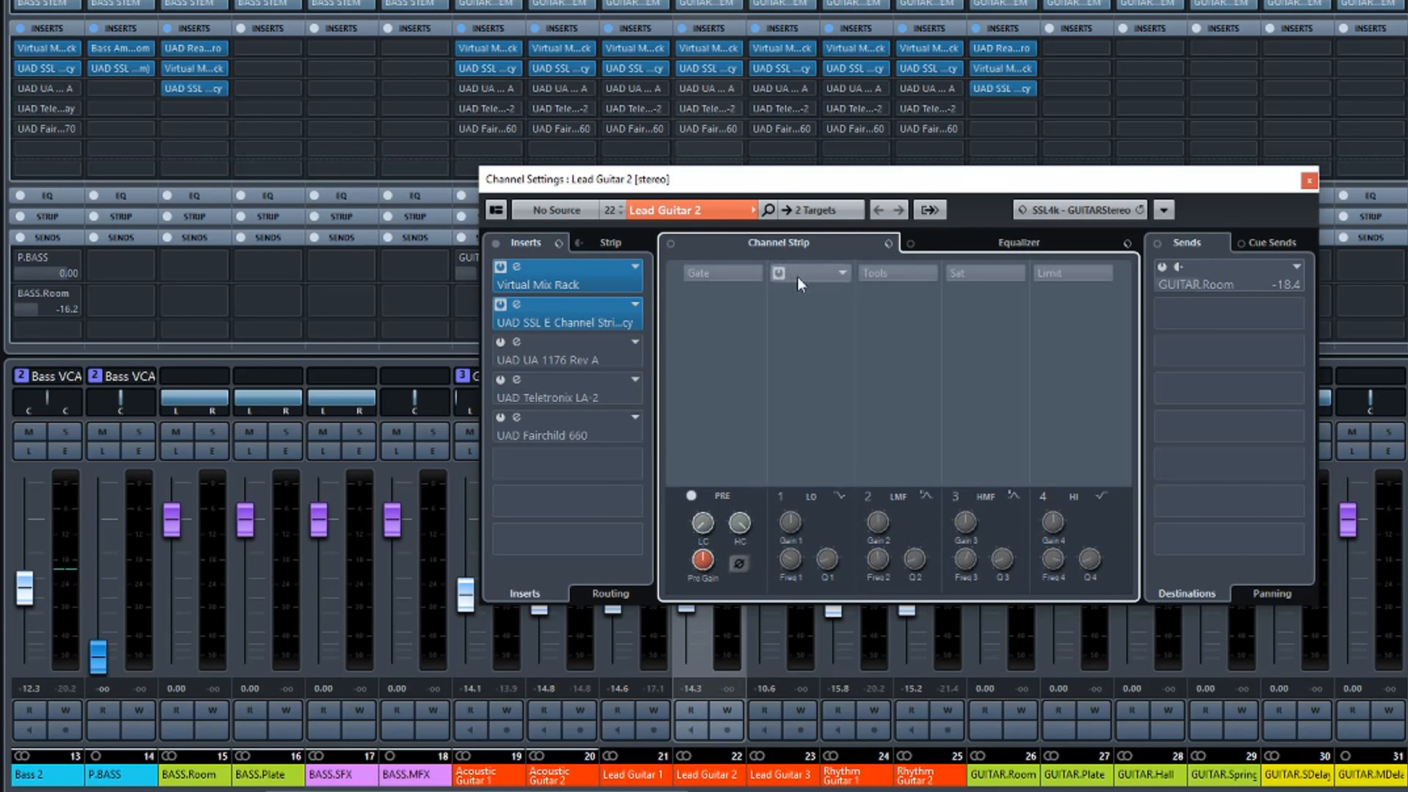
click(1005, 246)
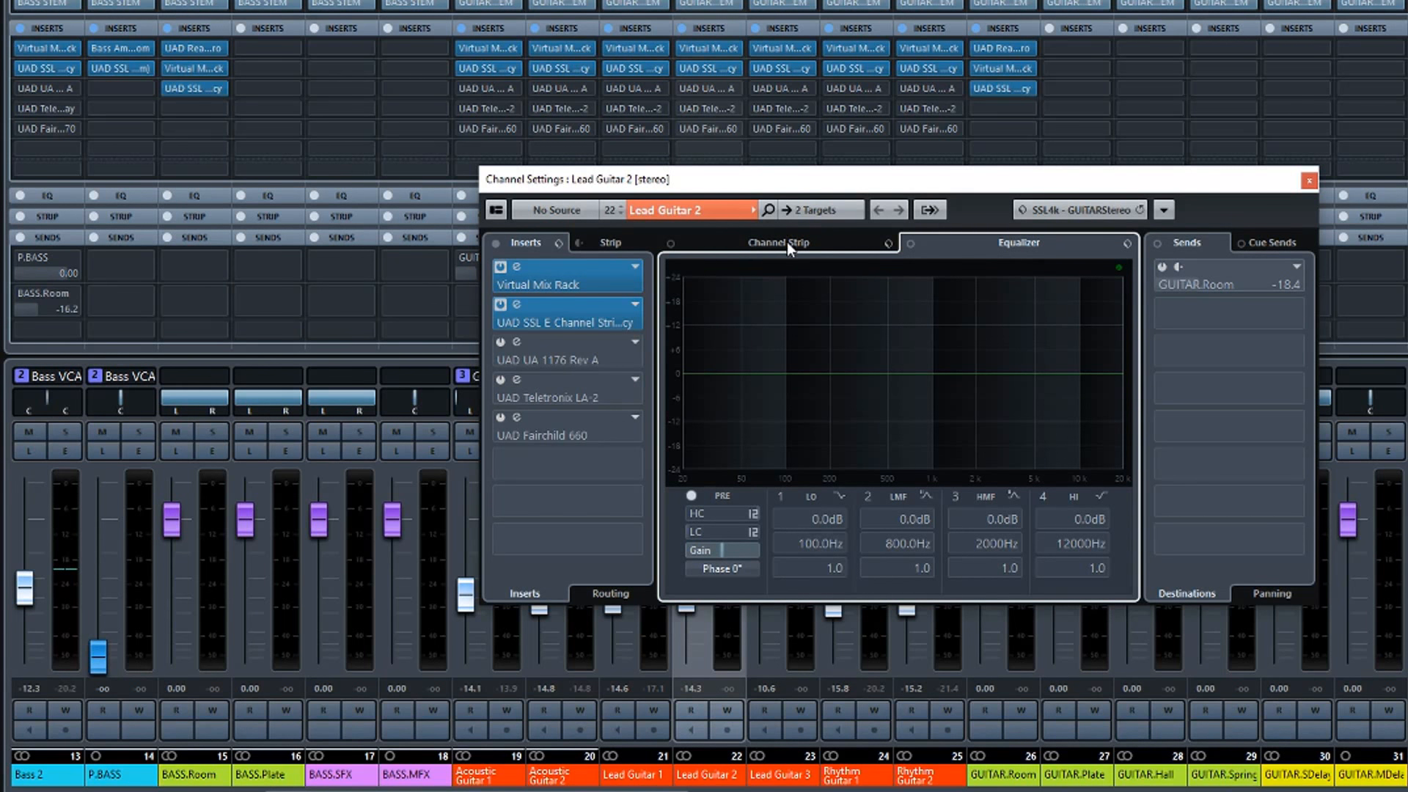
click(1310, 180)
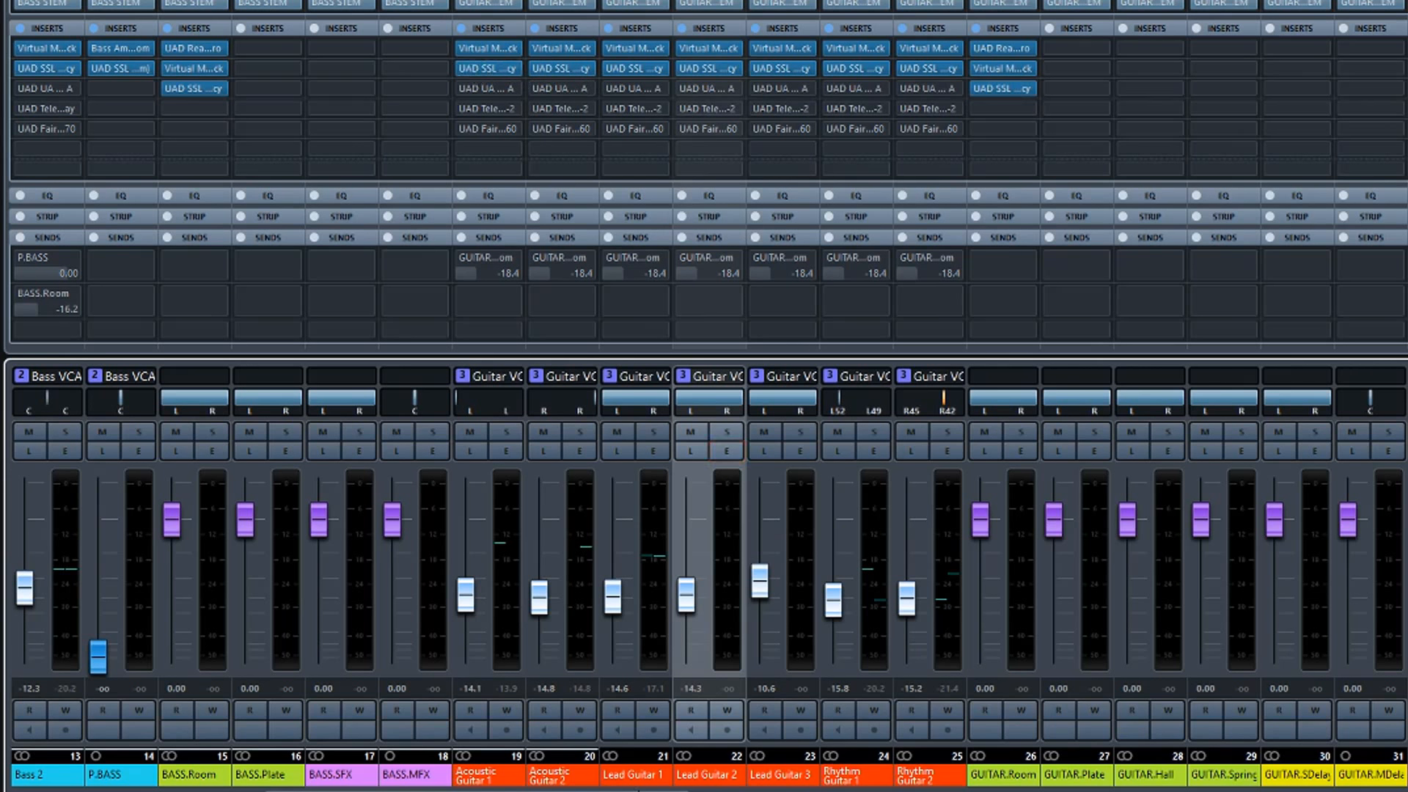
Examine the UA 1176LN Rev E and SSL E Channel Strip inserts on the Drums 1 channel.
scroll(704, 774, left, 6)
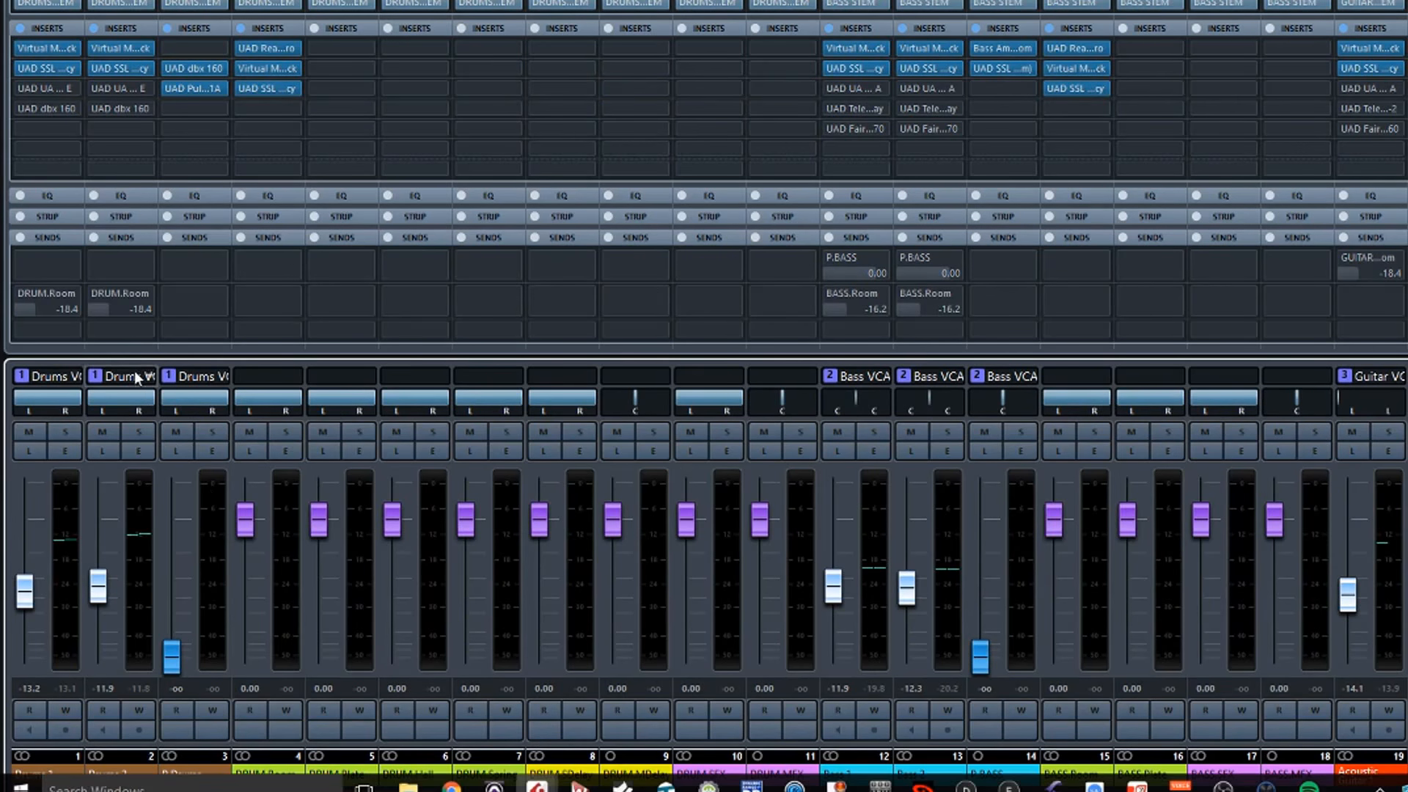
mouse_move(68, 46)
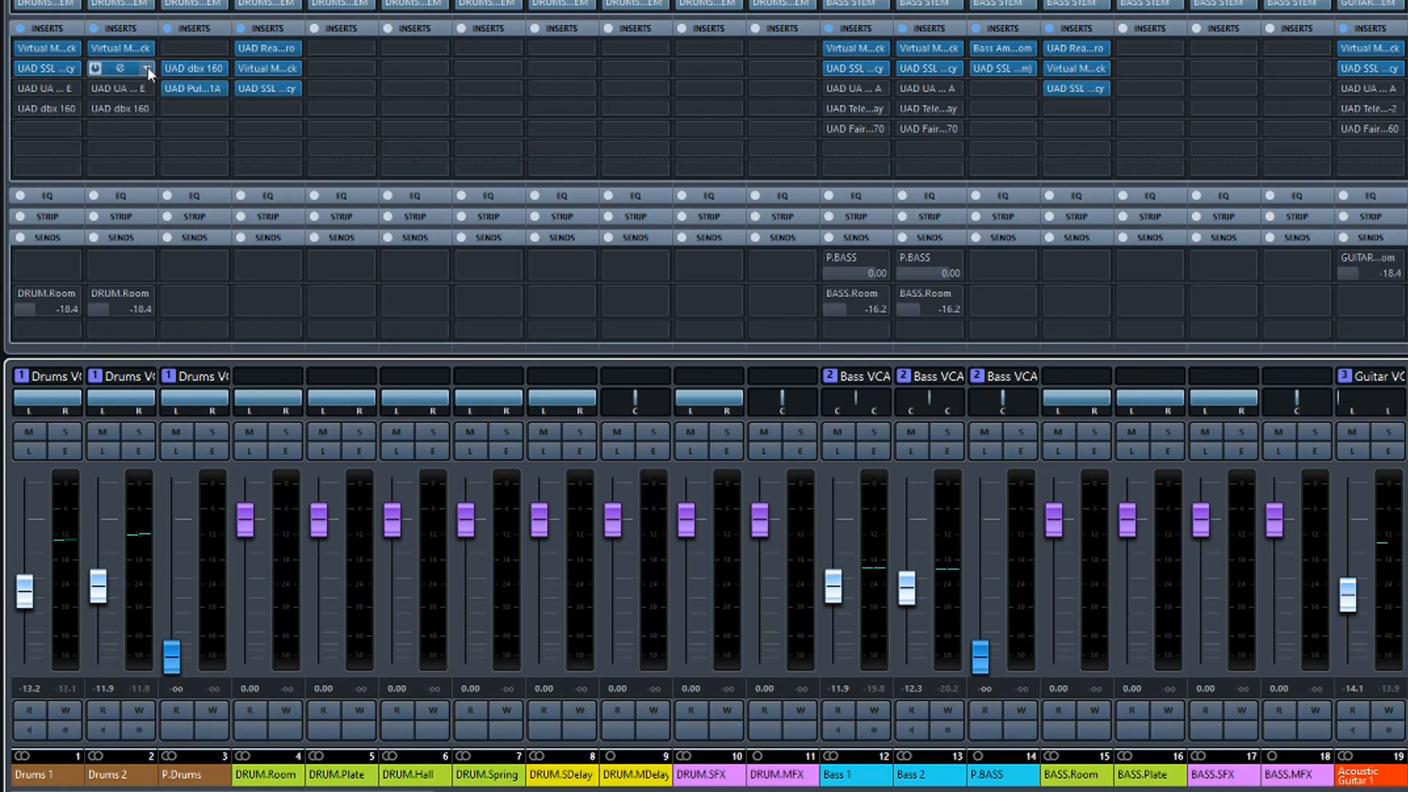
click(46, 88)
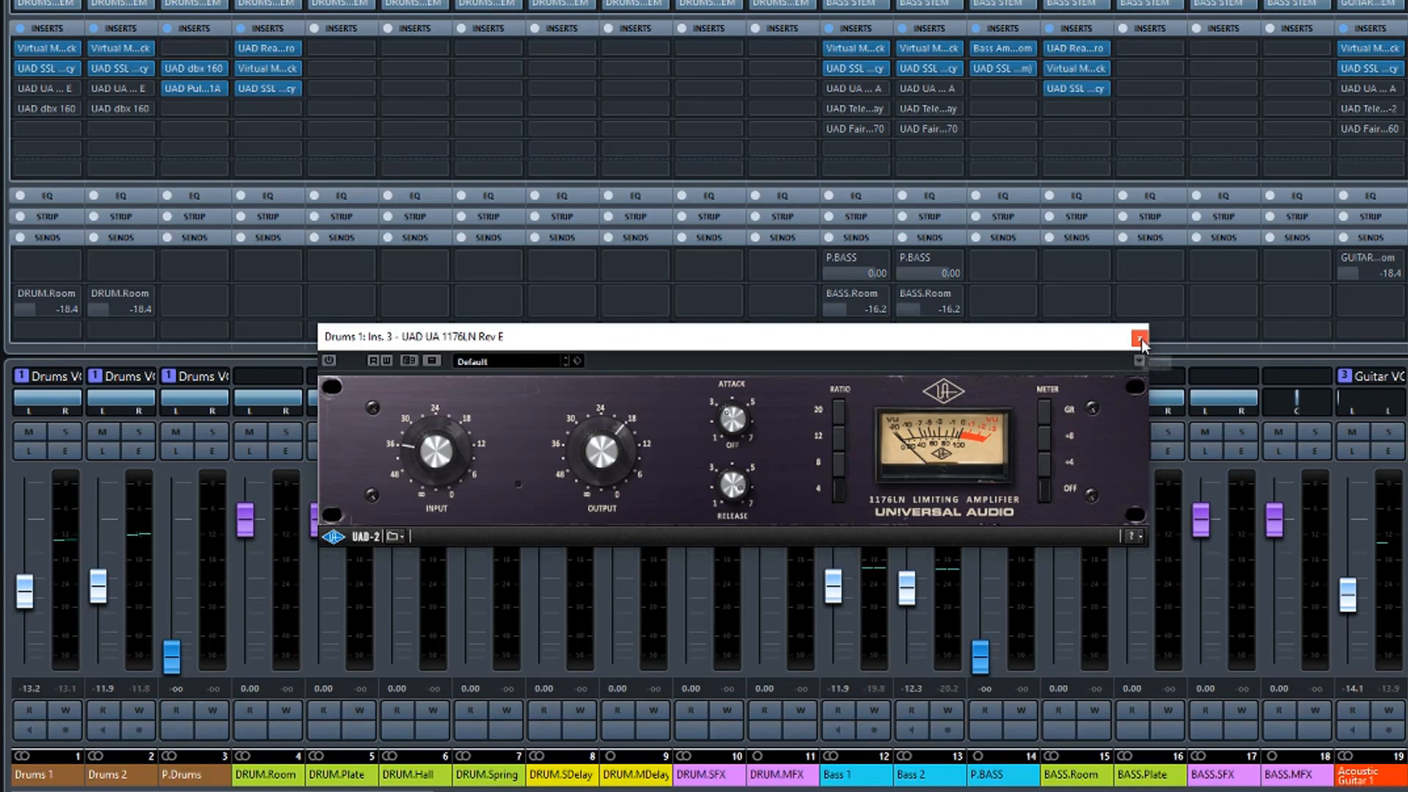
click(1140, 339)
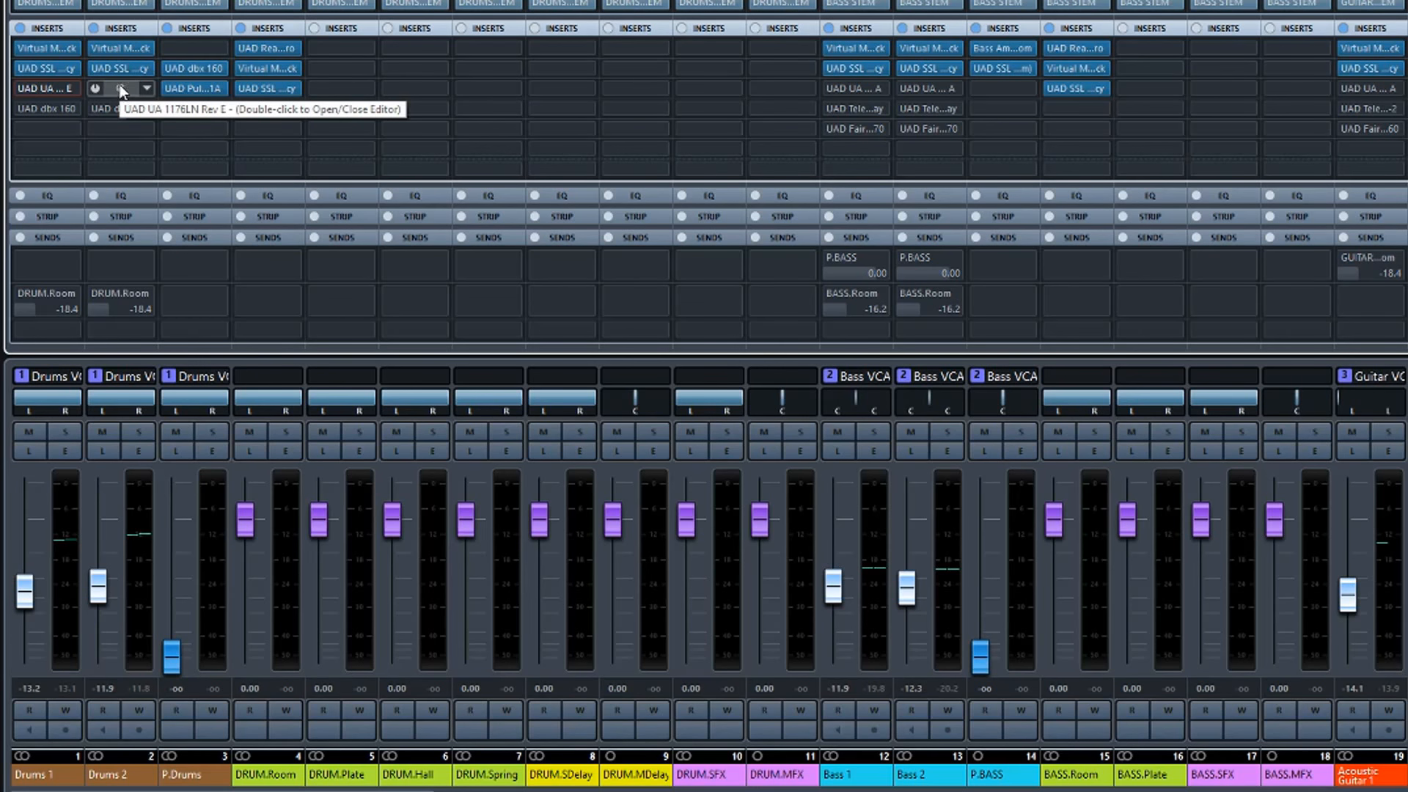
double_click(48, 69)
click(47, 67)
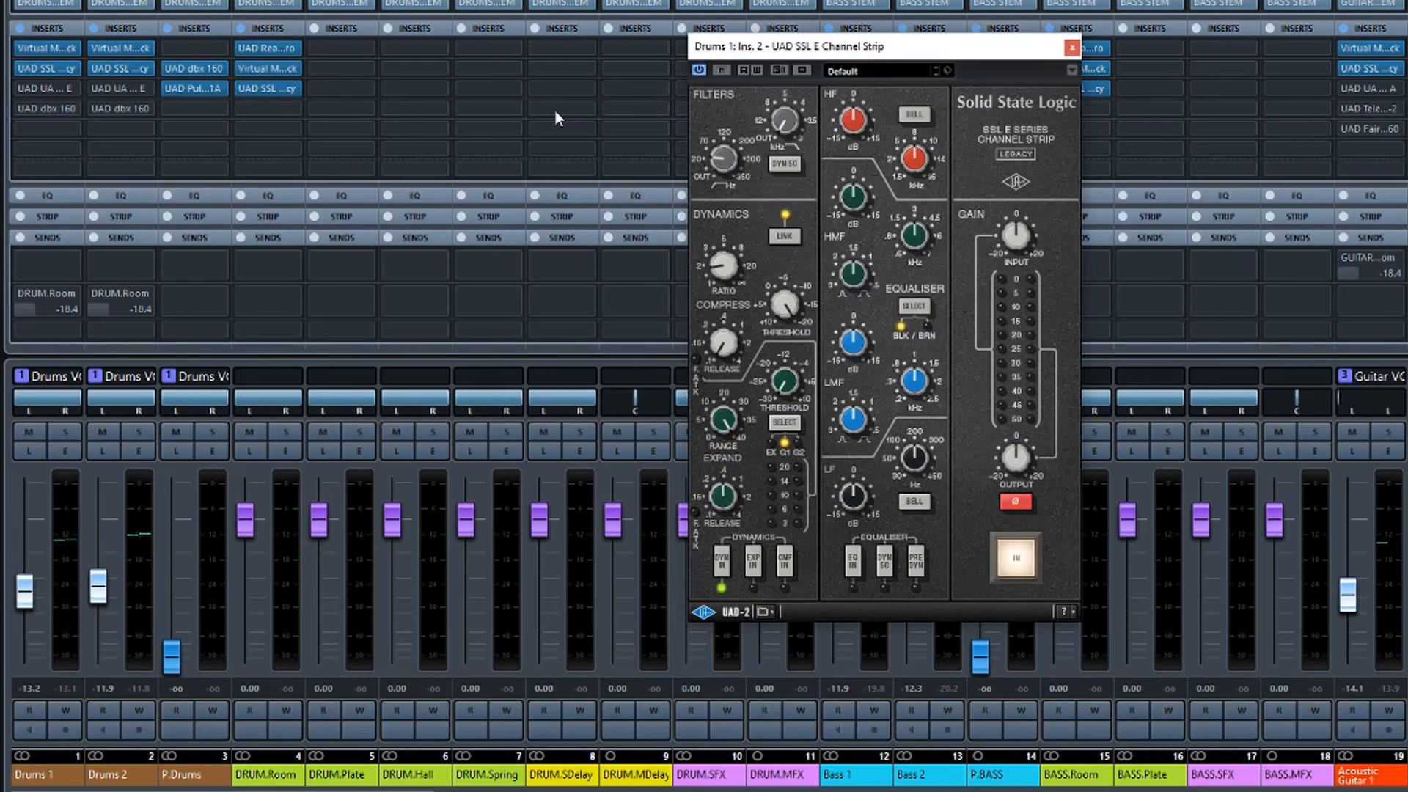
click(1071, 48)
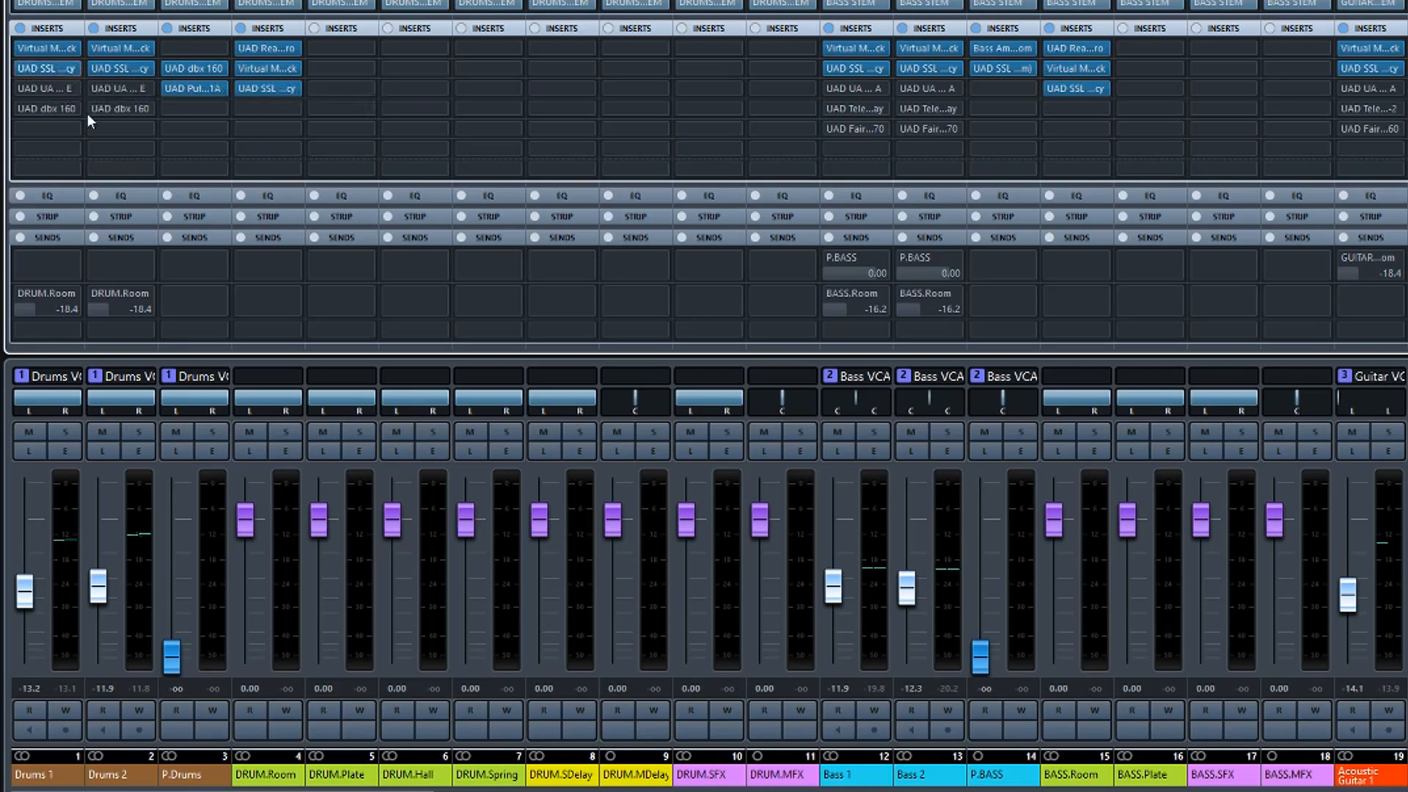
Play the song with Drums 1 soloed, enable the equaliser in its SSL E Channel Strip and lower the LMF frequency.
key(space)
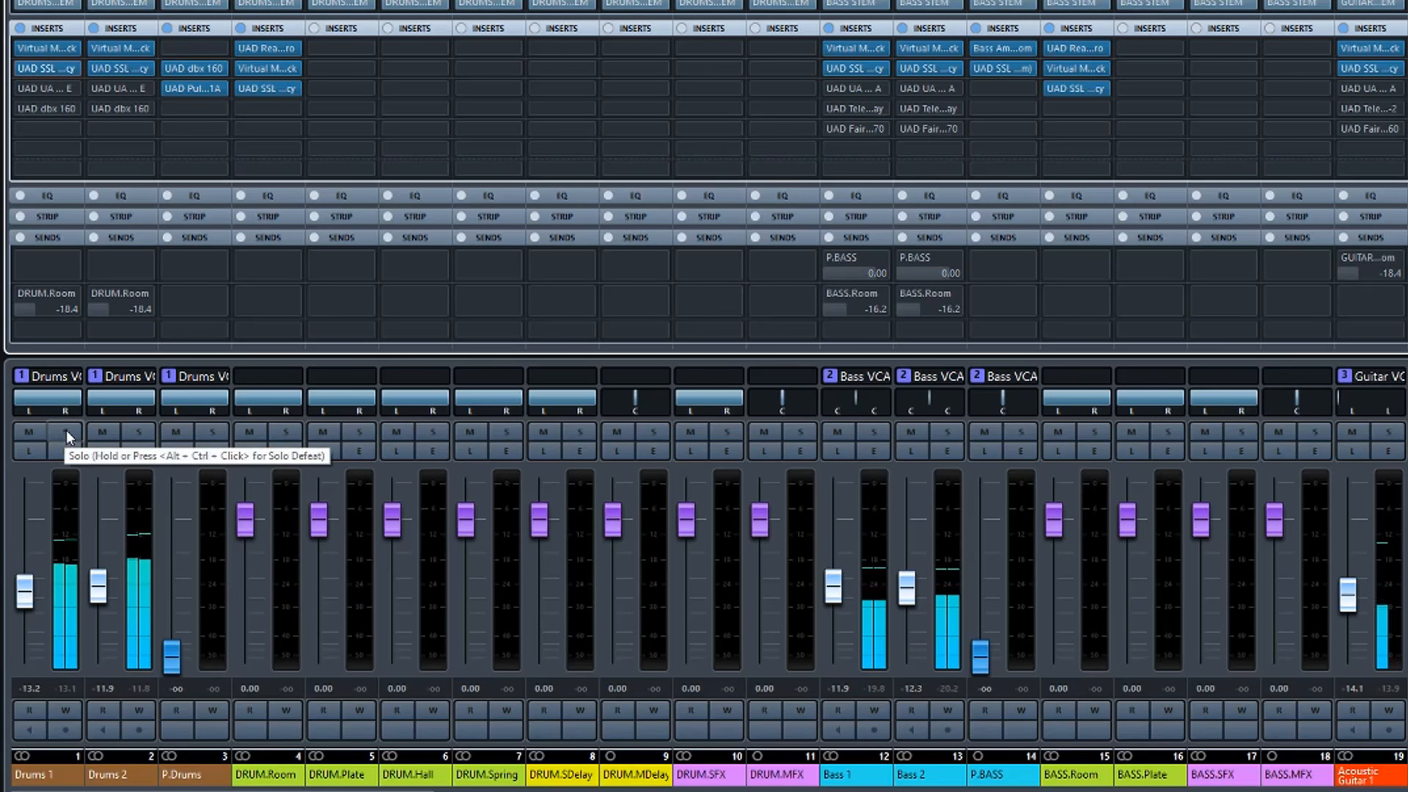
click(65, 432)
mouse_move(55, 50)
click(43, 74)
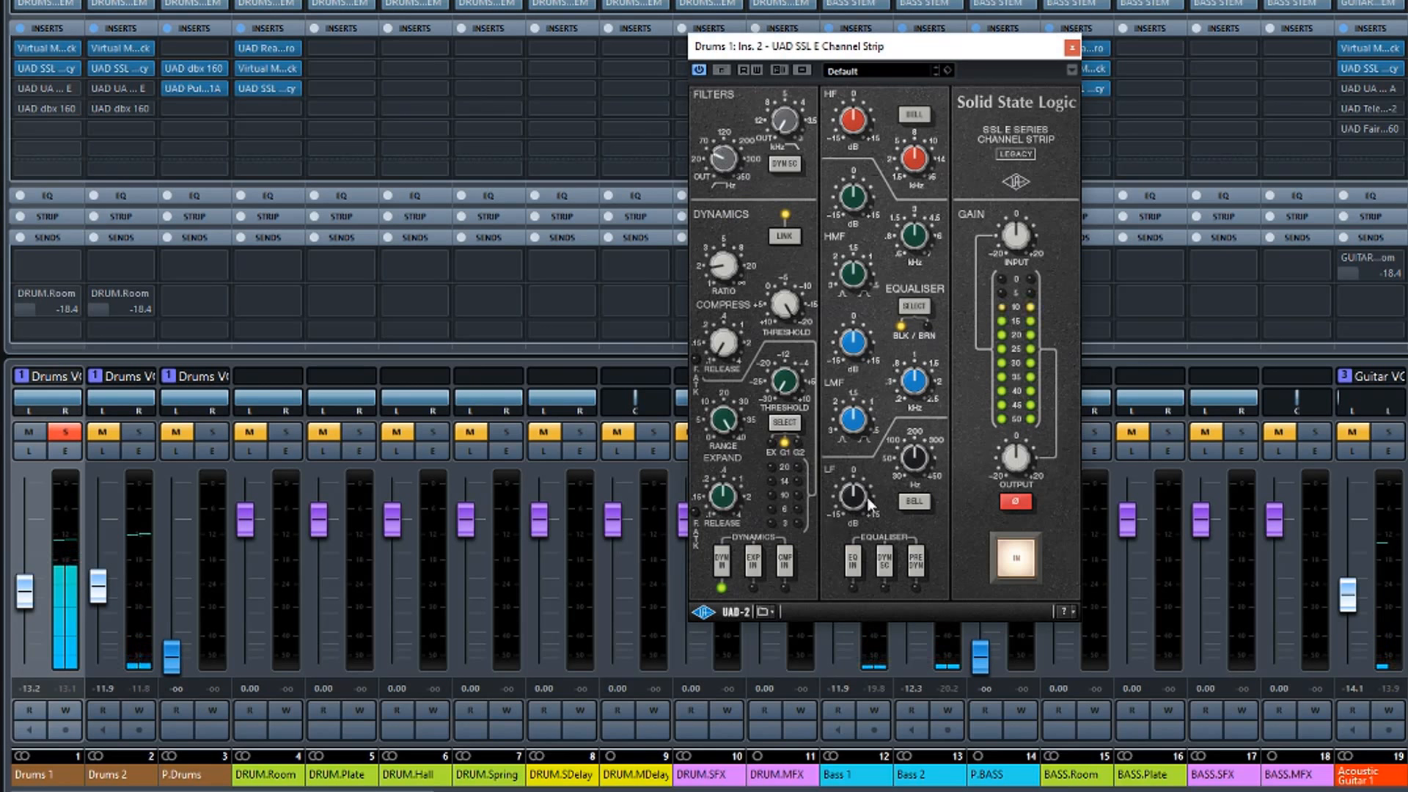
click(853, 563)
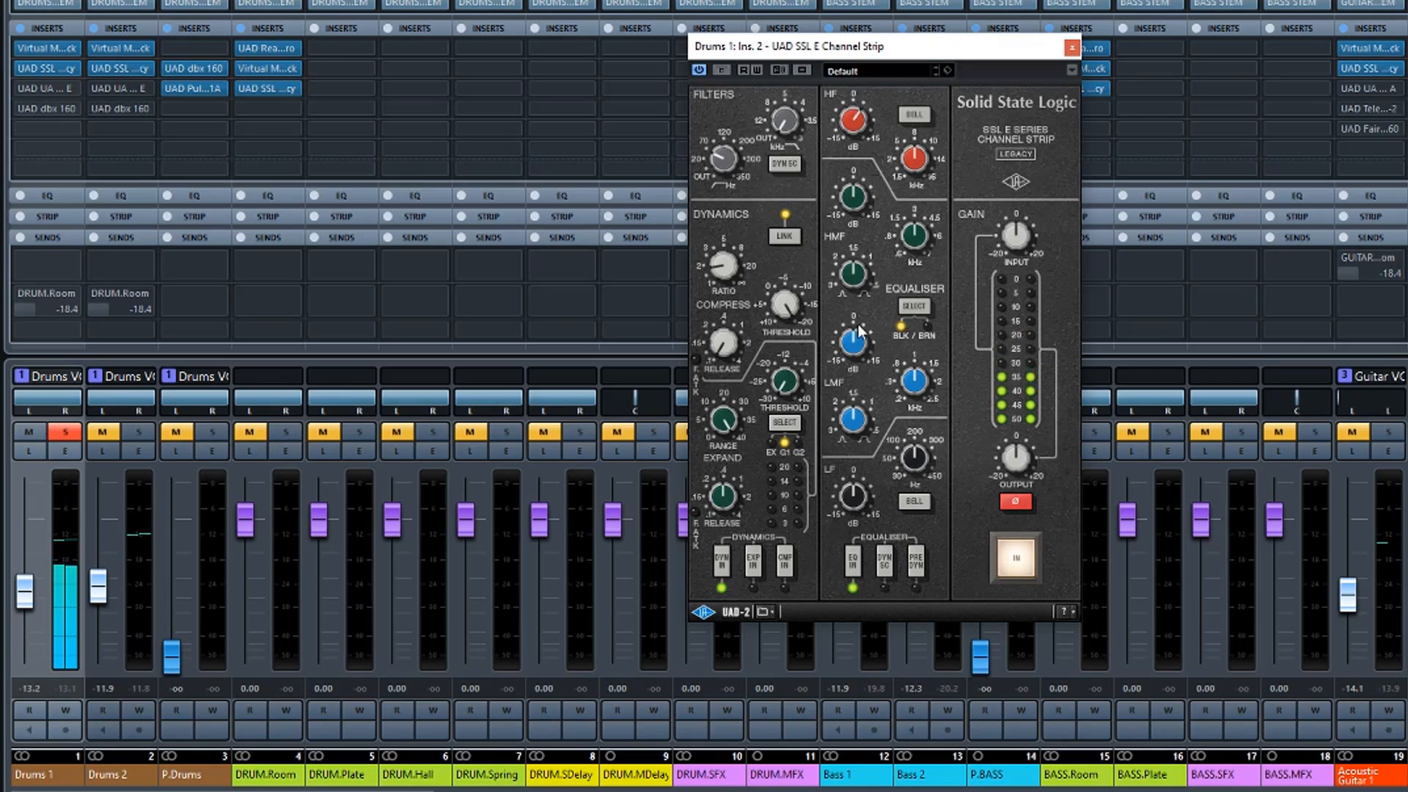
drag(915, 381, 920, 401)
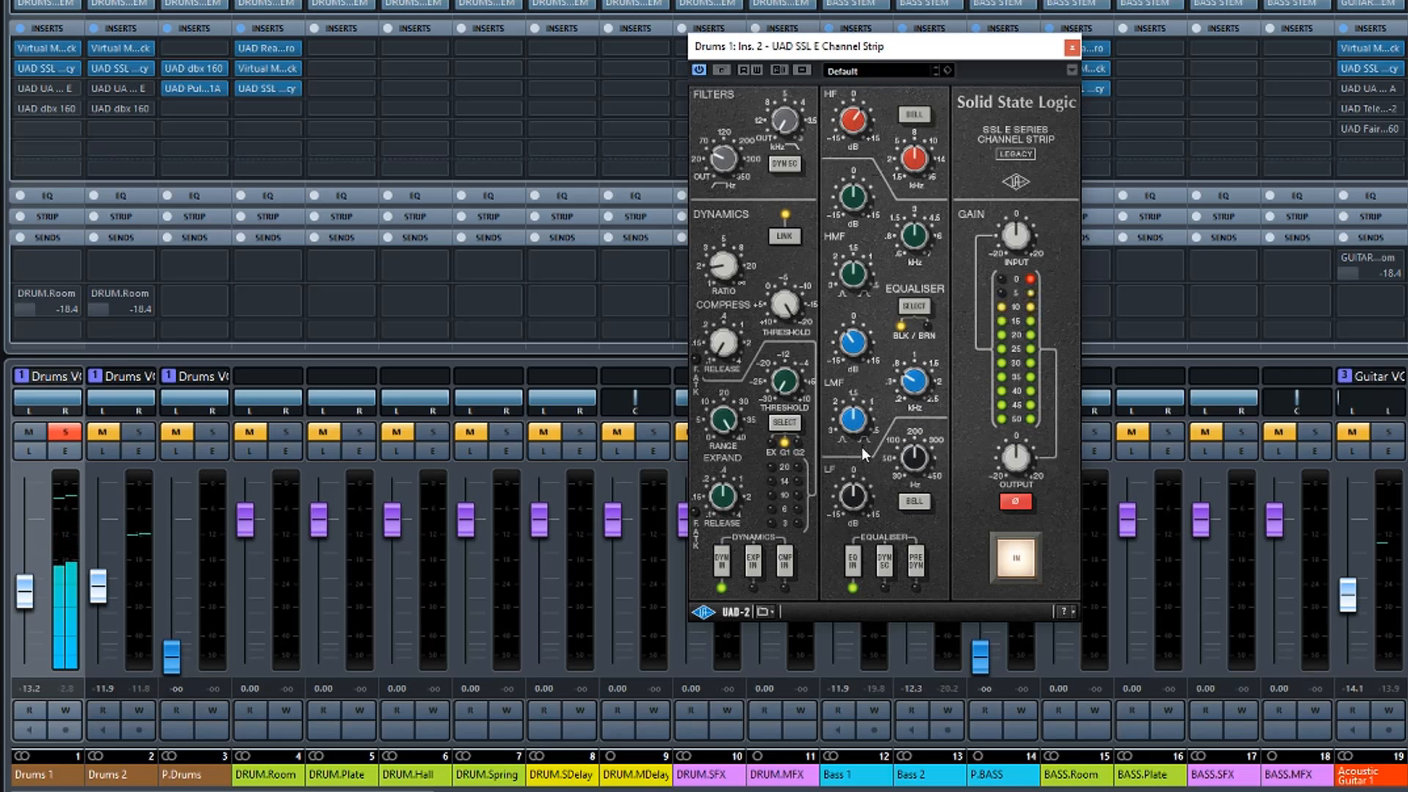
Engage the compressor and boost the LF gain in the Drums 1 channel strip, comparing the processed sound with bypass.
click(785, 561)
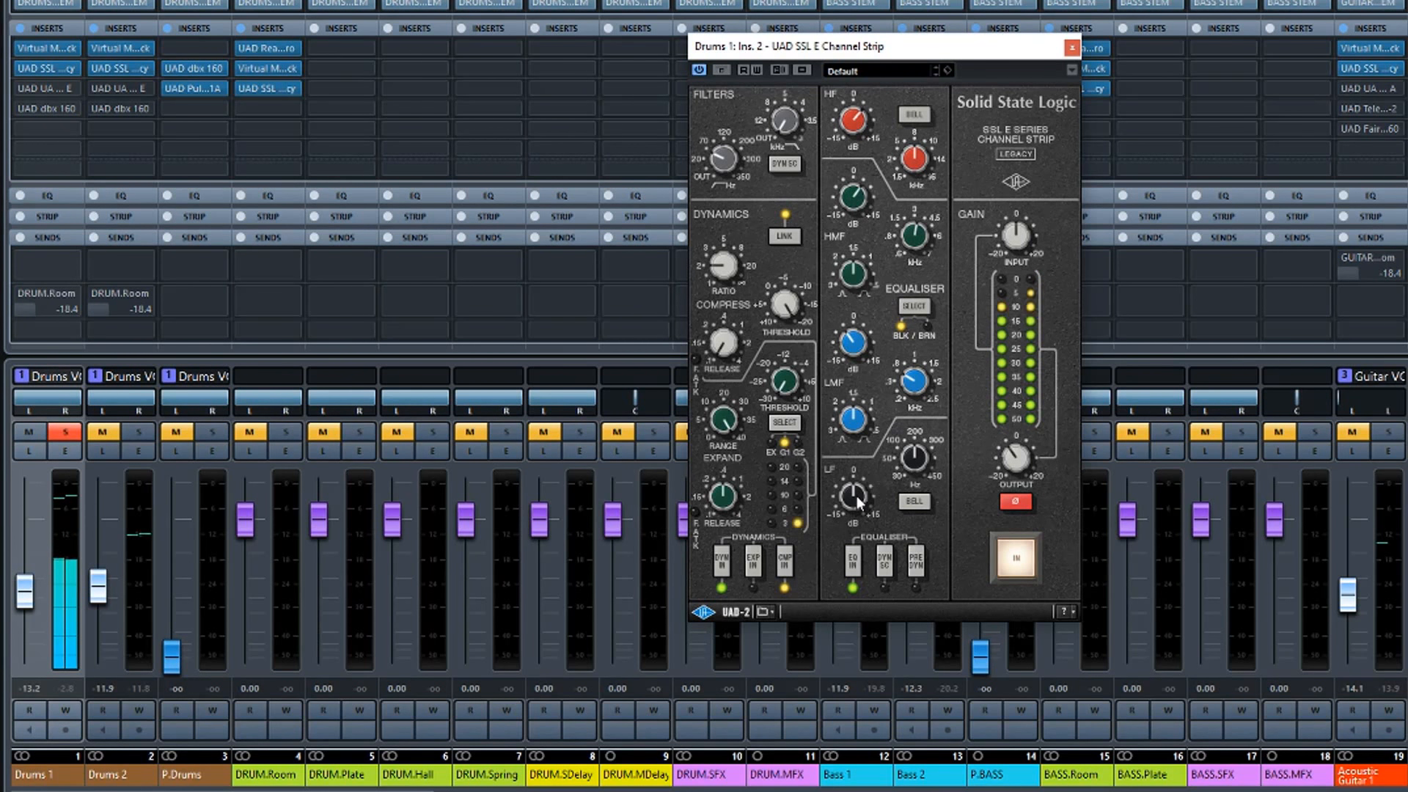
drag(857, 496, 851, 440)
click(1012, 561)
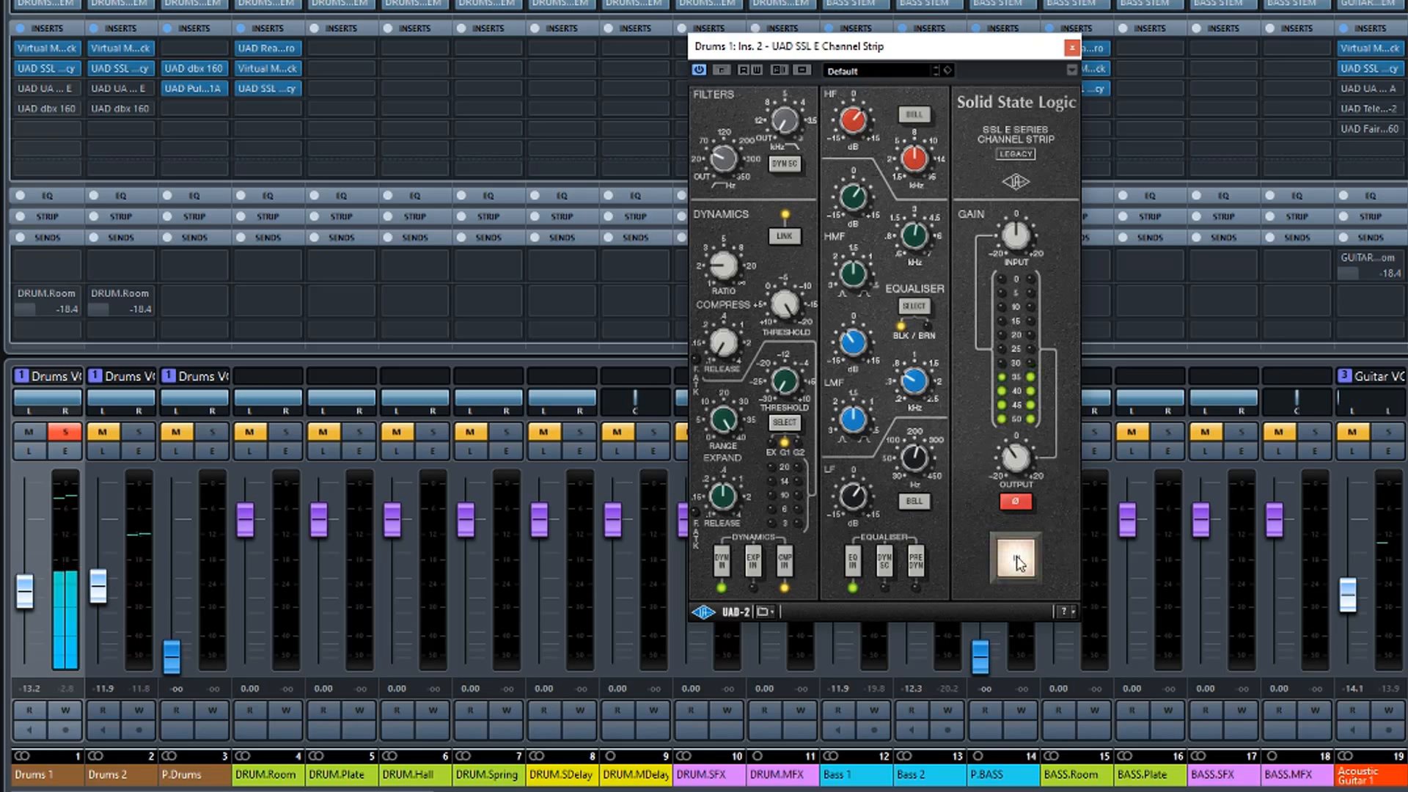
click(1016, 561)
click(1071, 47)
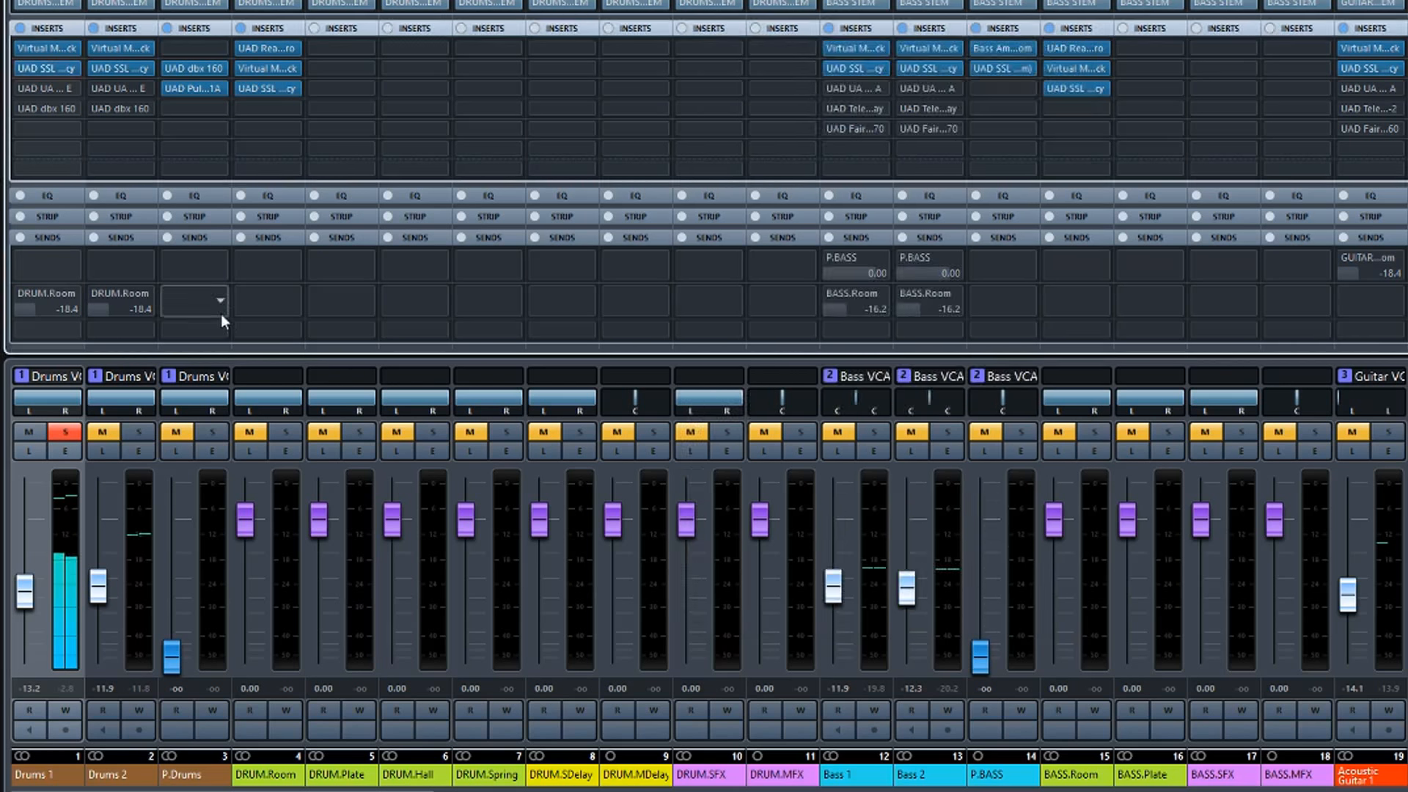
Solo Drums 2 instead of Drums 1 and raise the high-pass filter frequency in its SSL E Channel Strip.
click(69, 431)
click(139, 430)
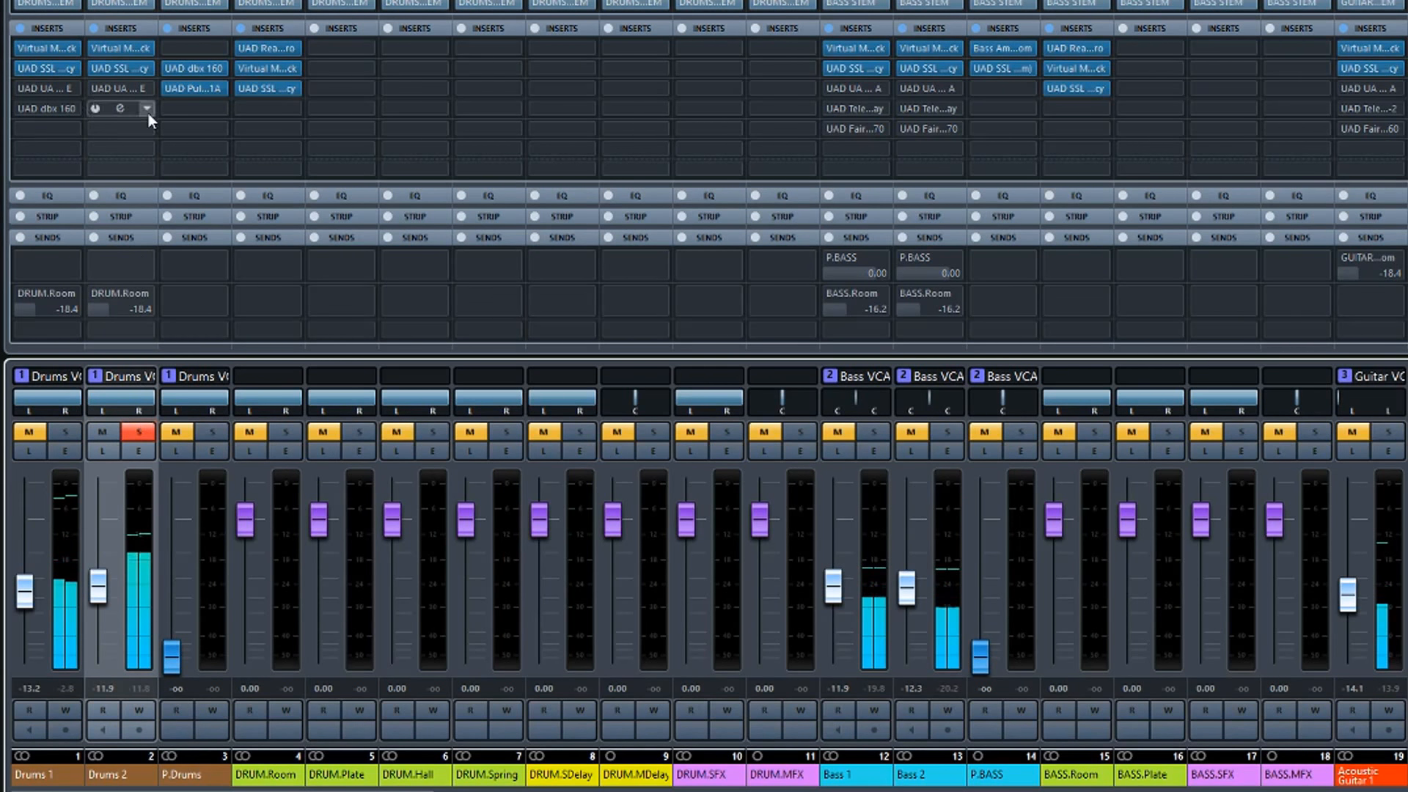
mouse_move(125, 68)
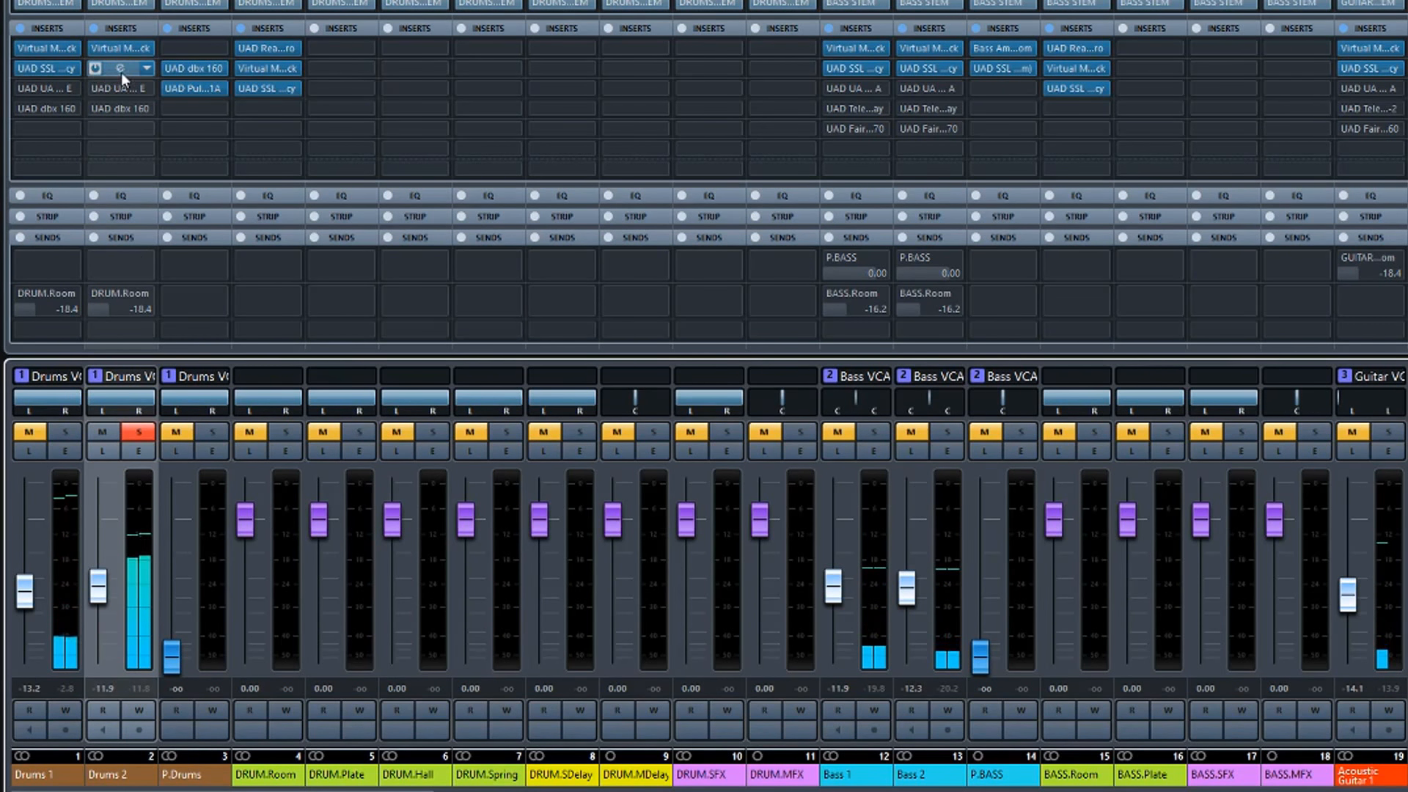
click(122, 69)
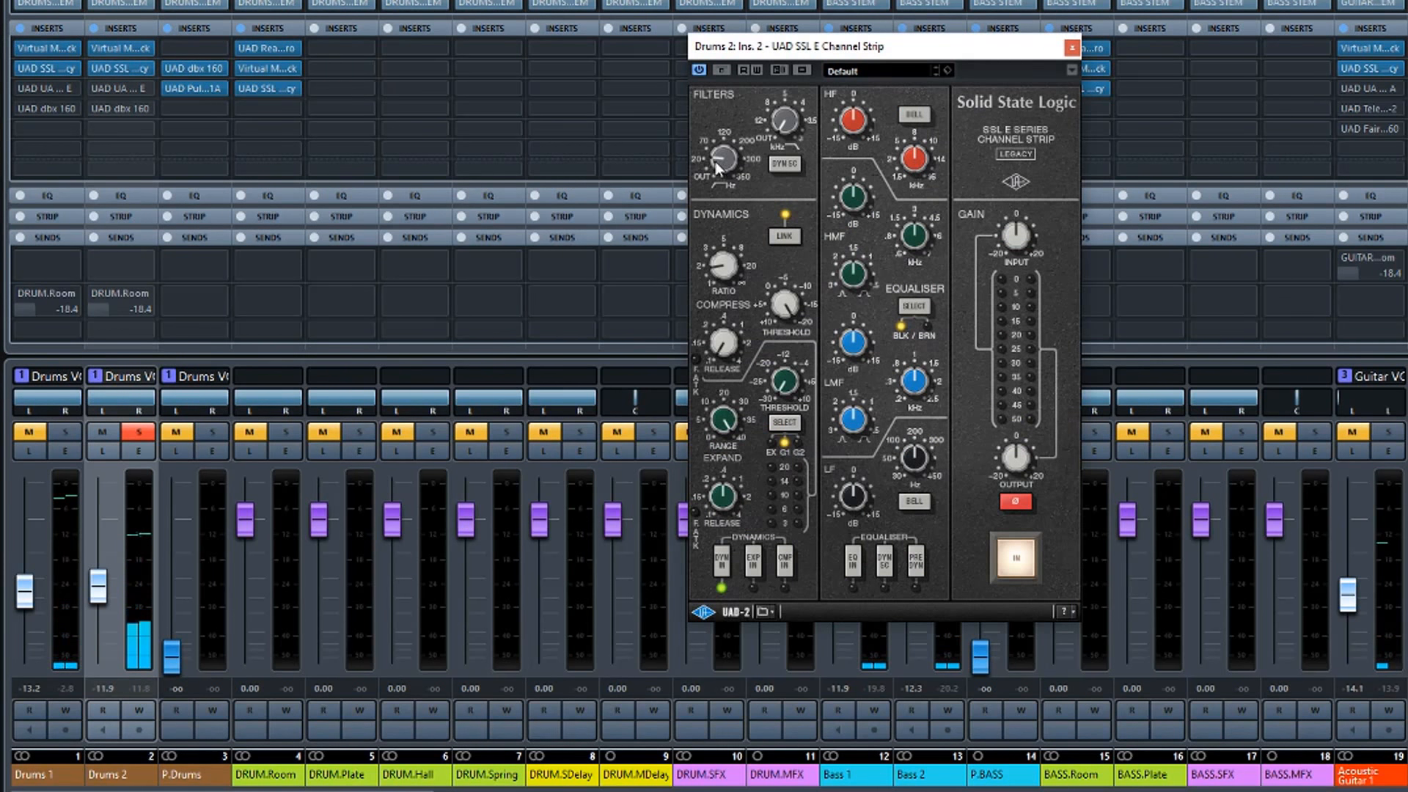
drag(723, 161, 721, 149)
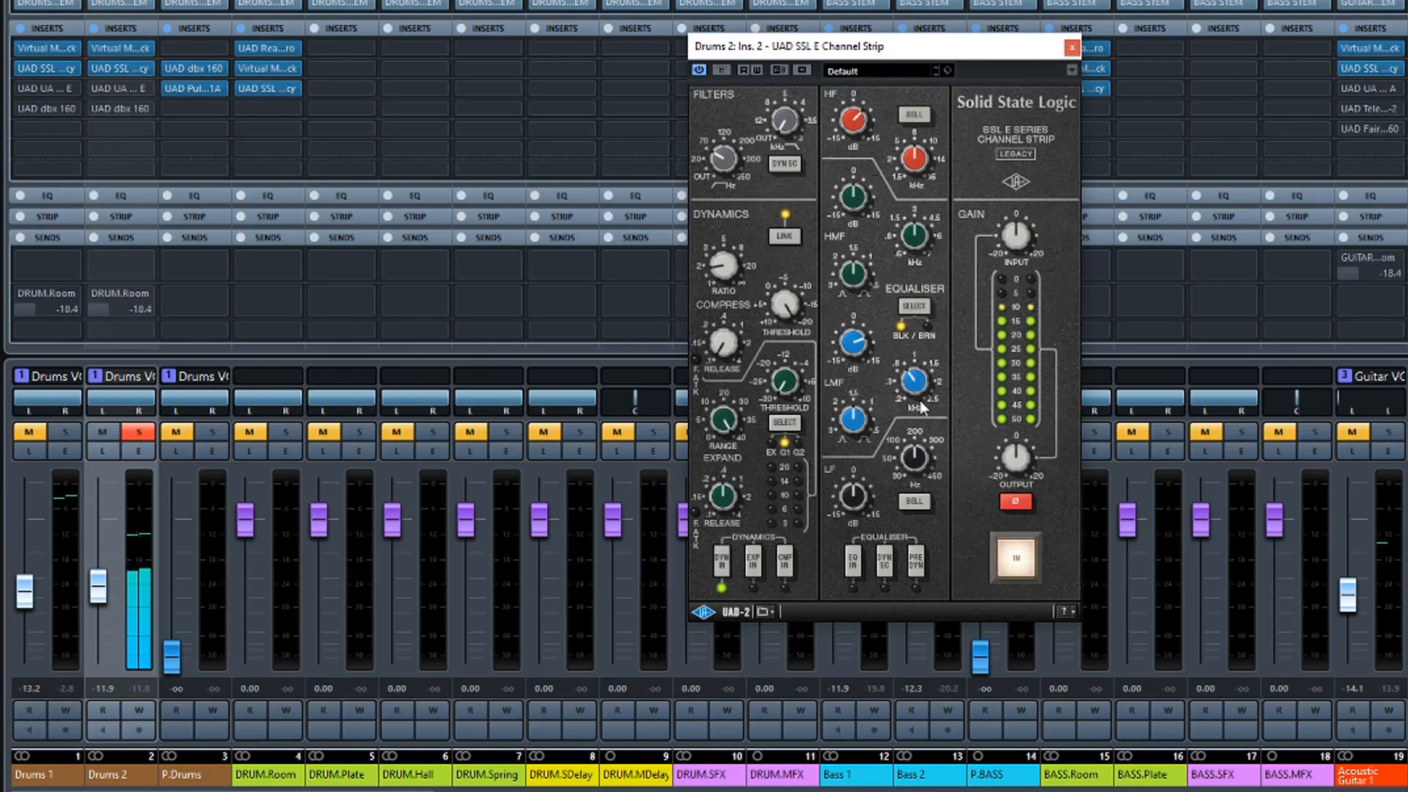
Switch in the equaliser and compressor in the Drums 2 channel strip and release the channel's solo.
click(852, 561)
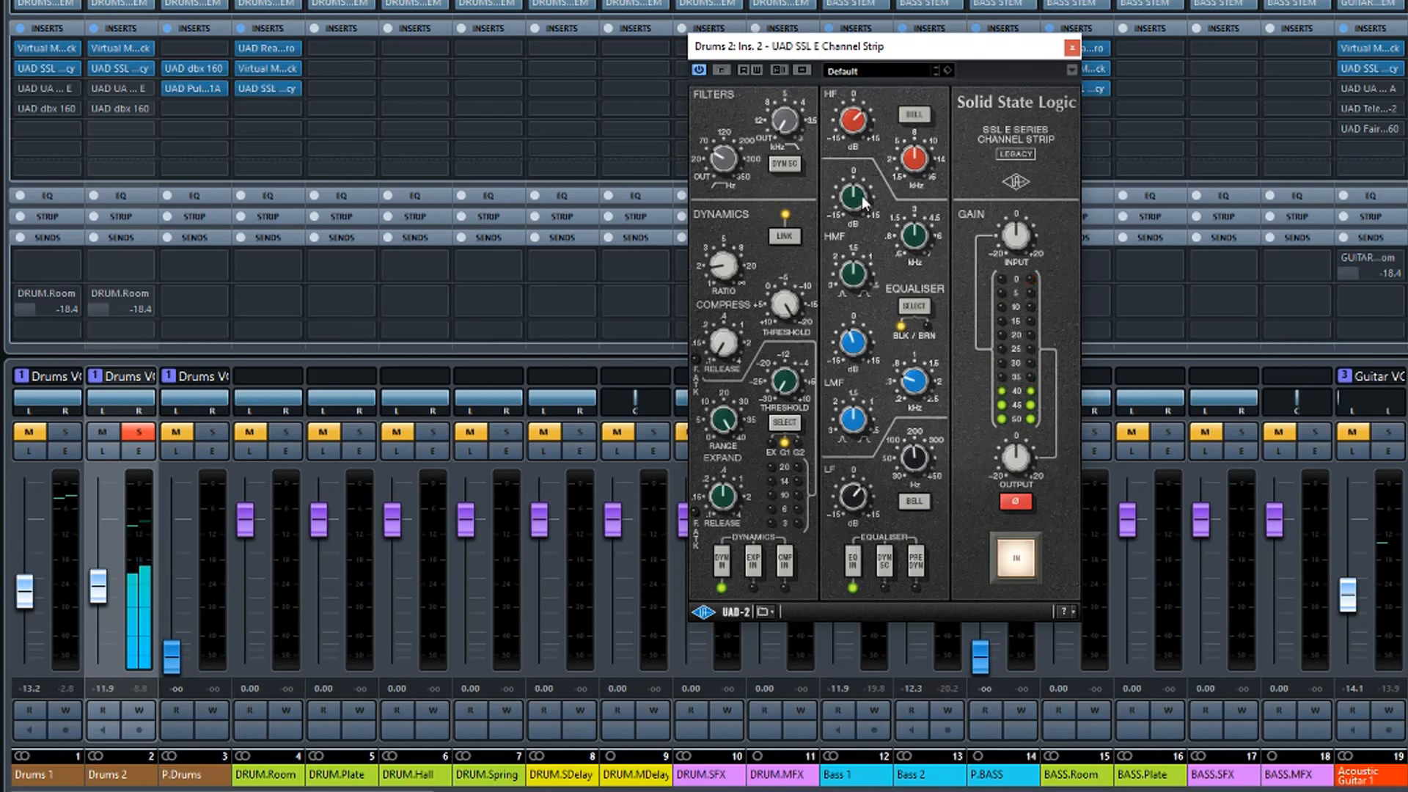
click(784, 563)
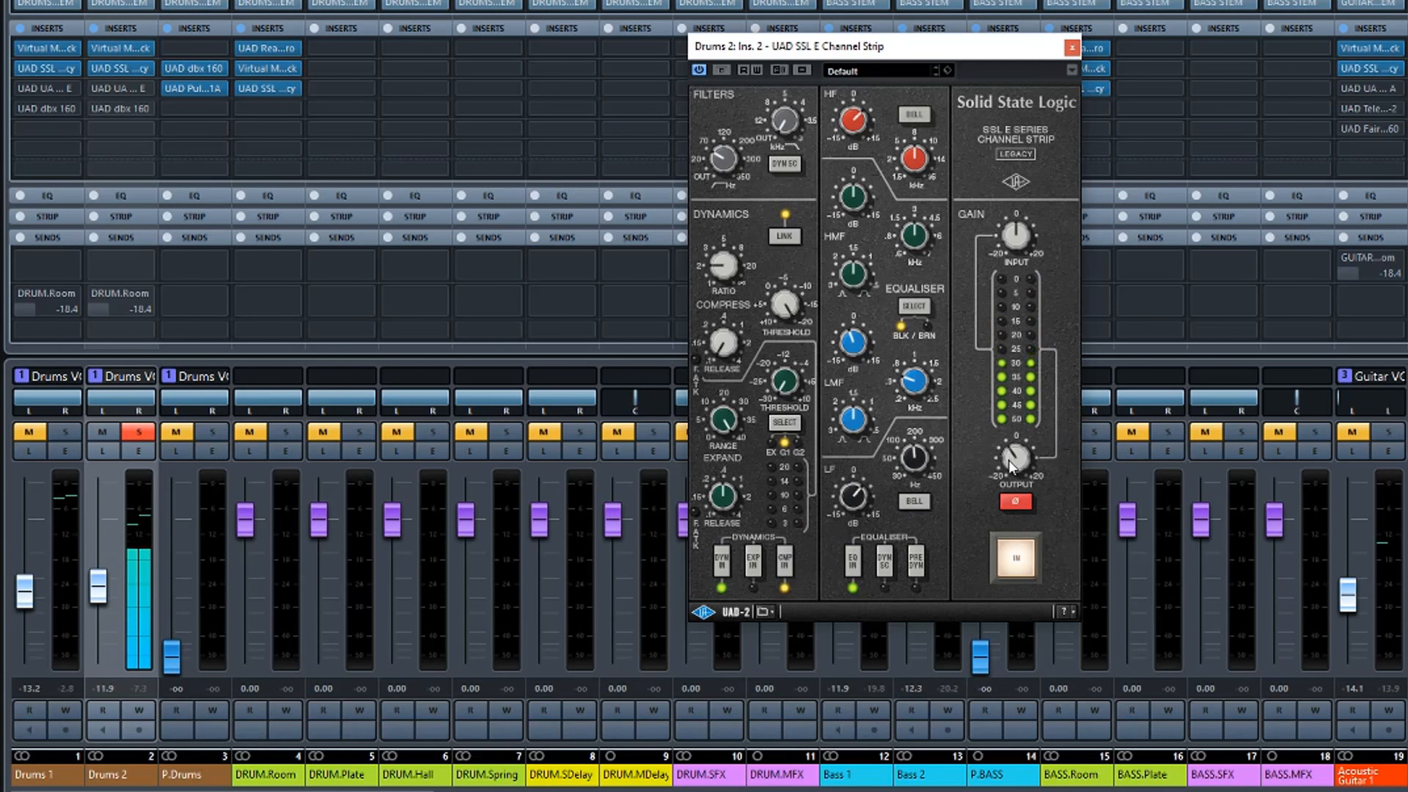
click(1072, 48)
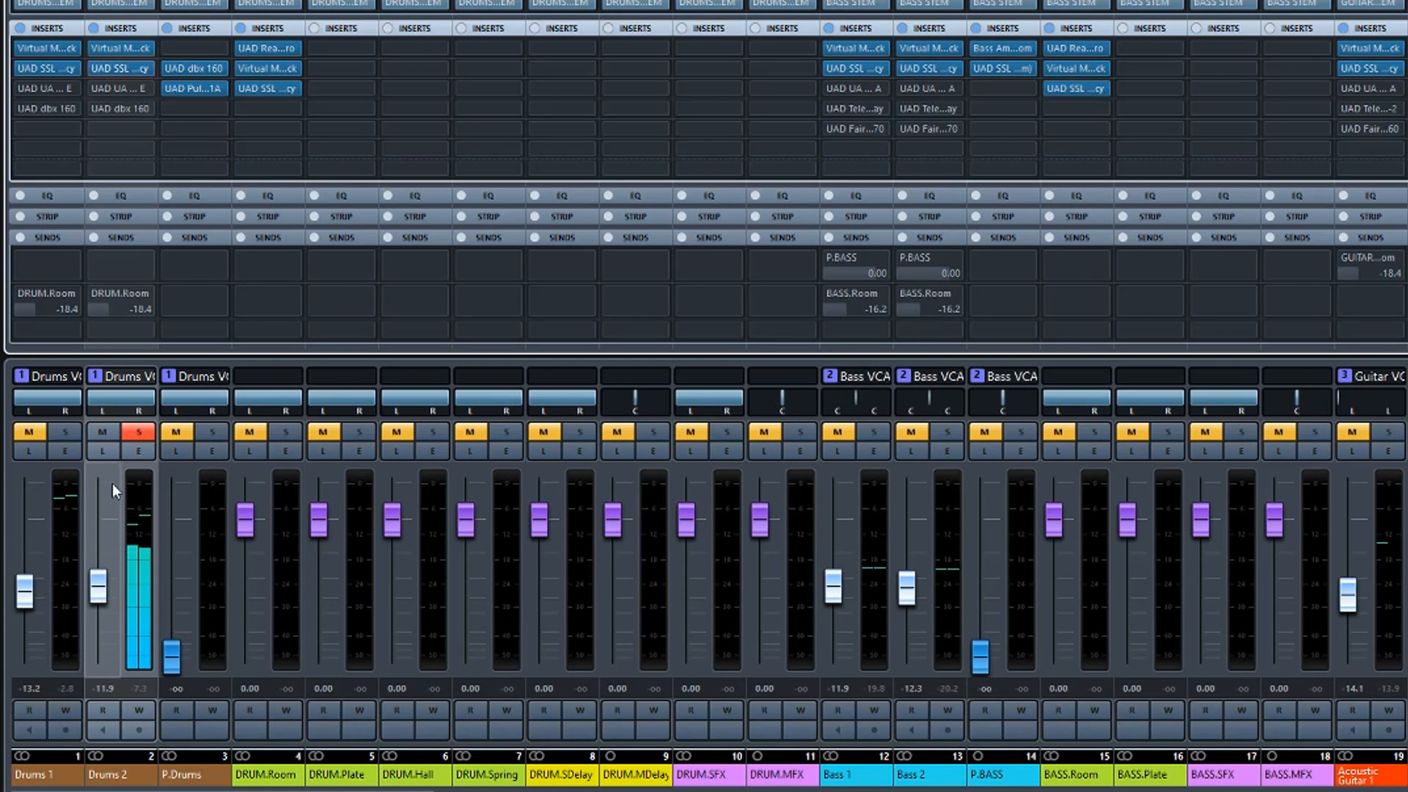
click(139, 432)
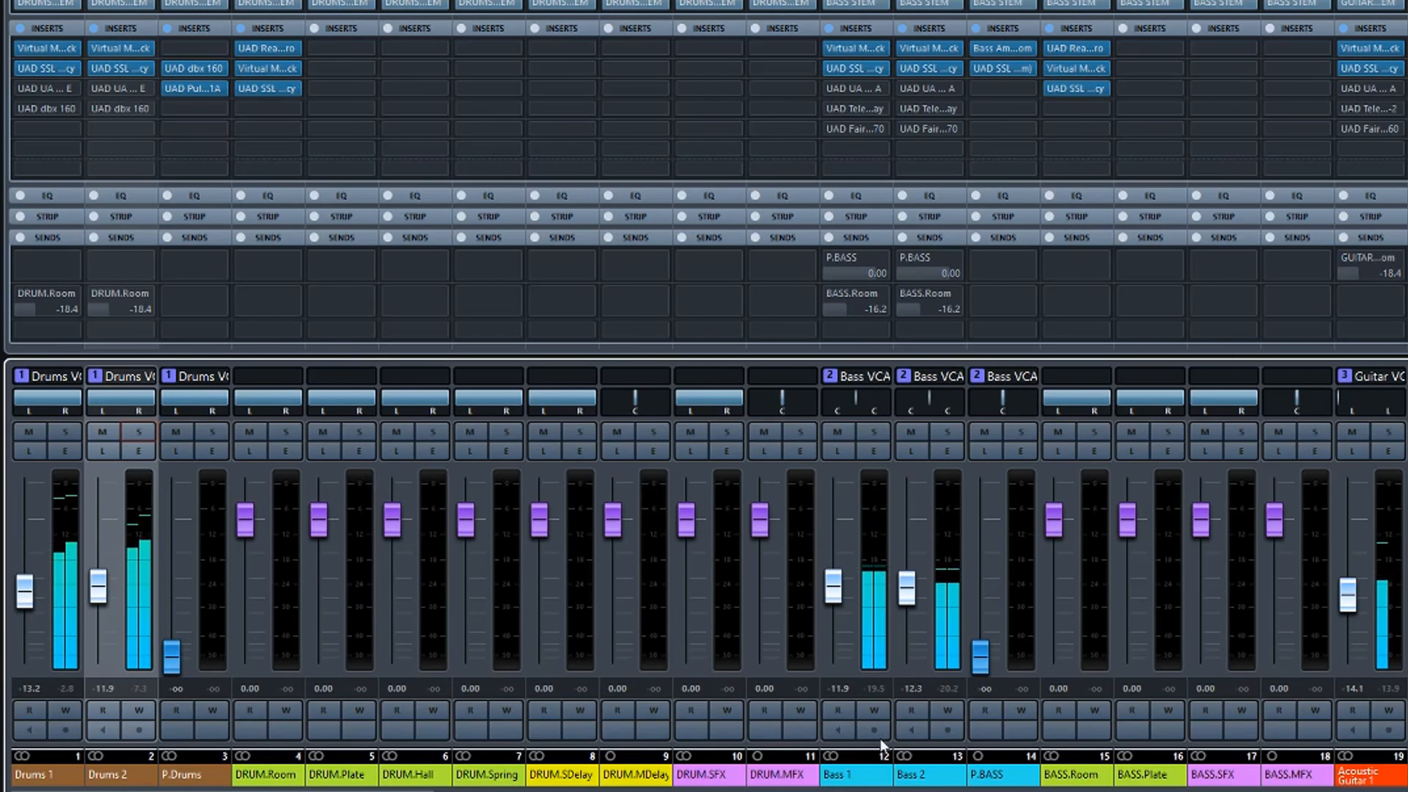
Solo Bass 1, enable the compressor and equaliser in its SSL E Channel Strip, and lower the strip's output gain.
click(875, 432)
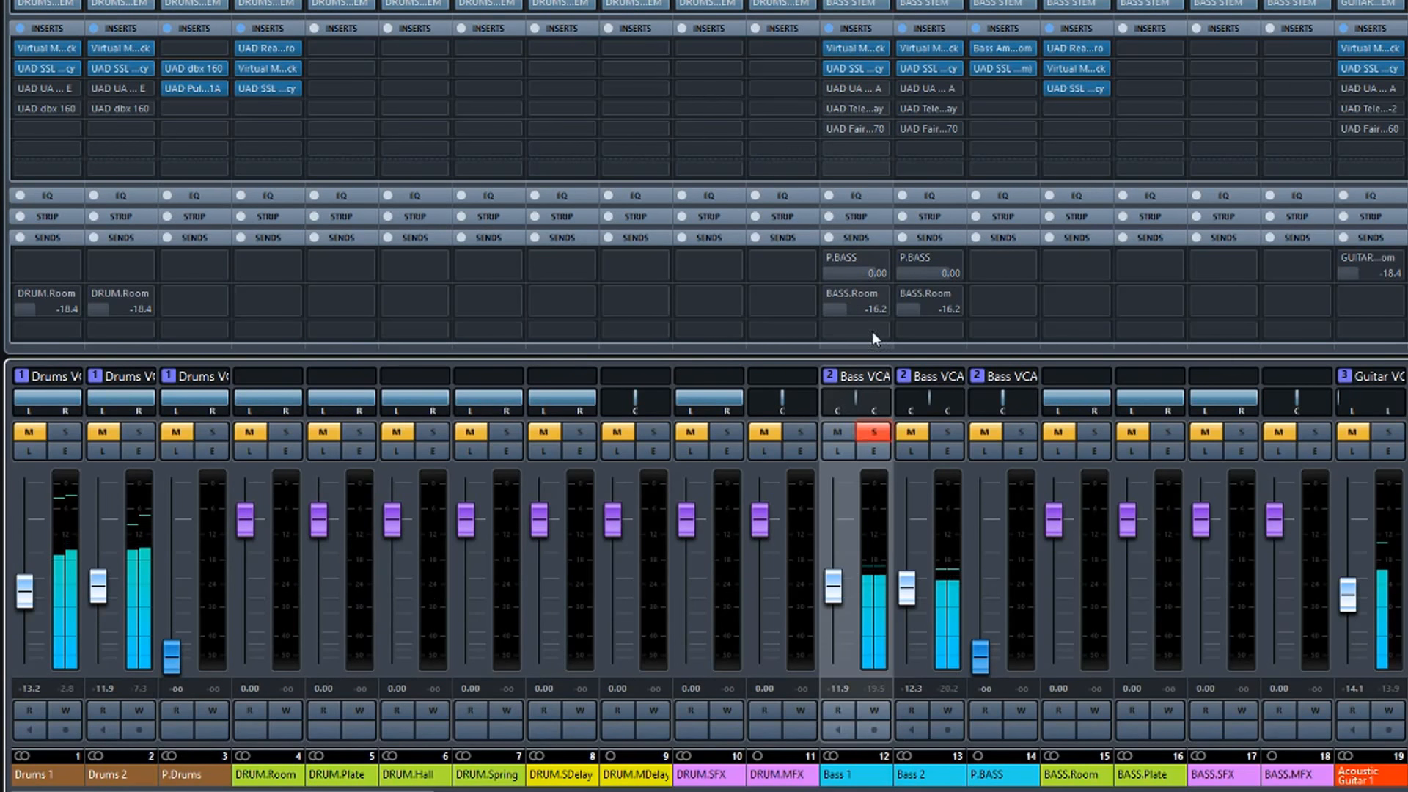
click(859, 69)
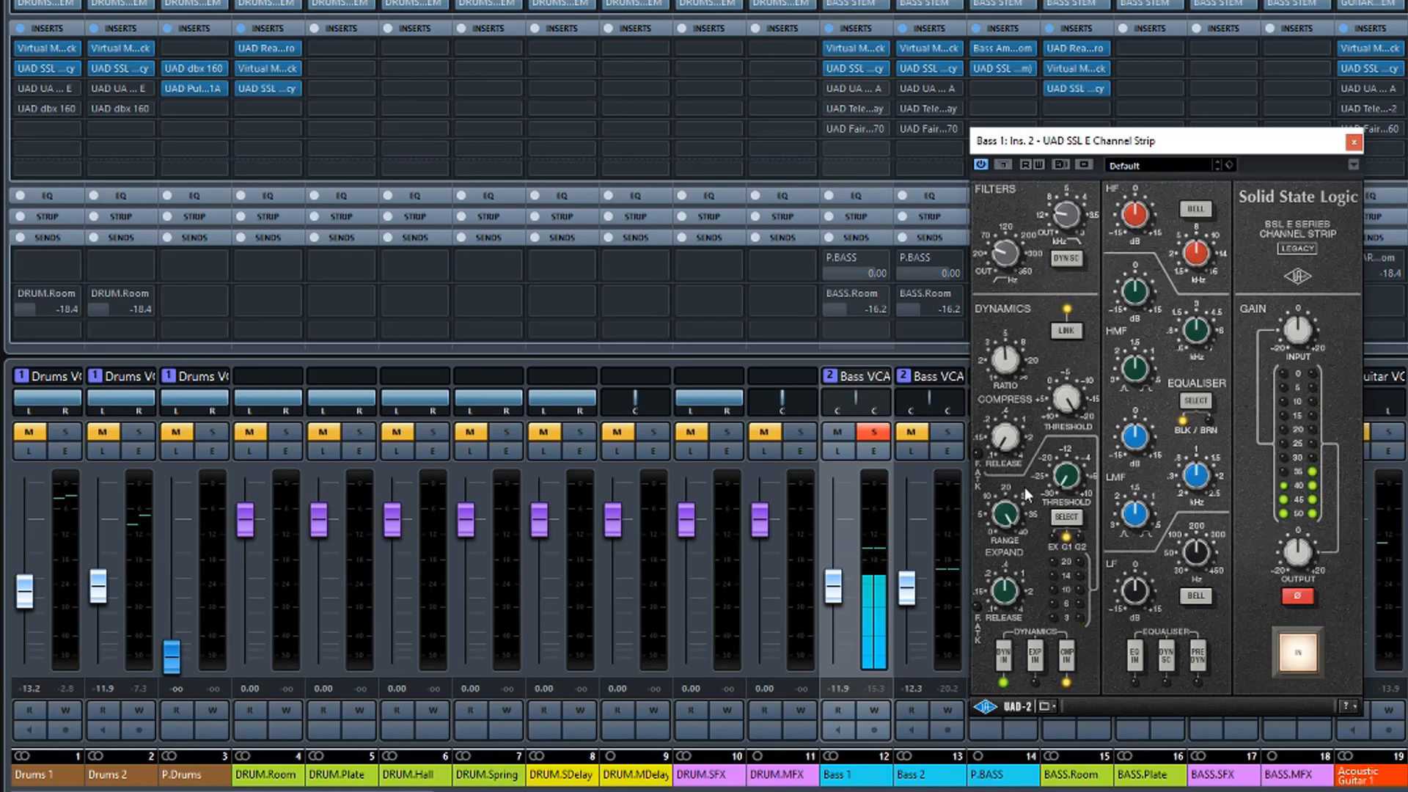
drag(1297, 553, 1298, 566)
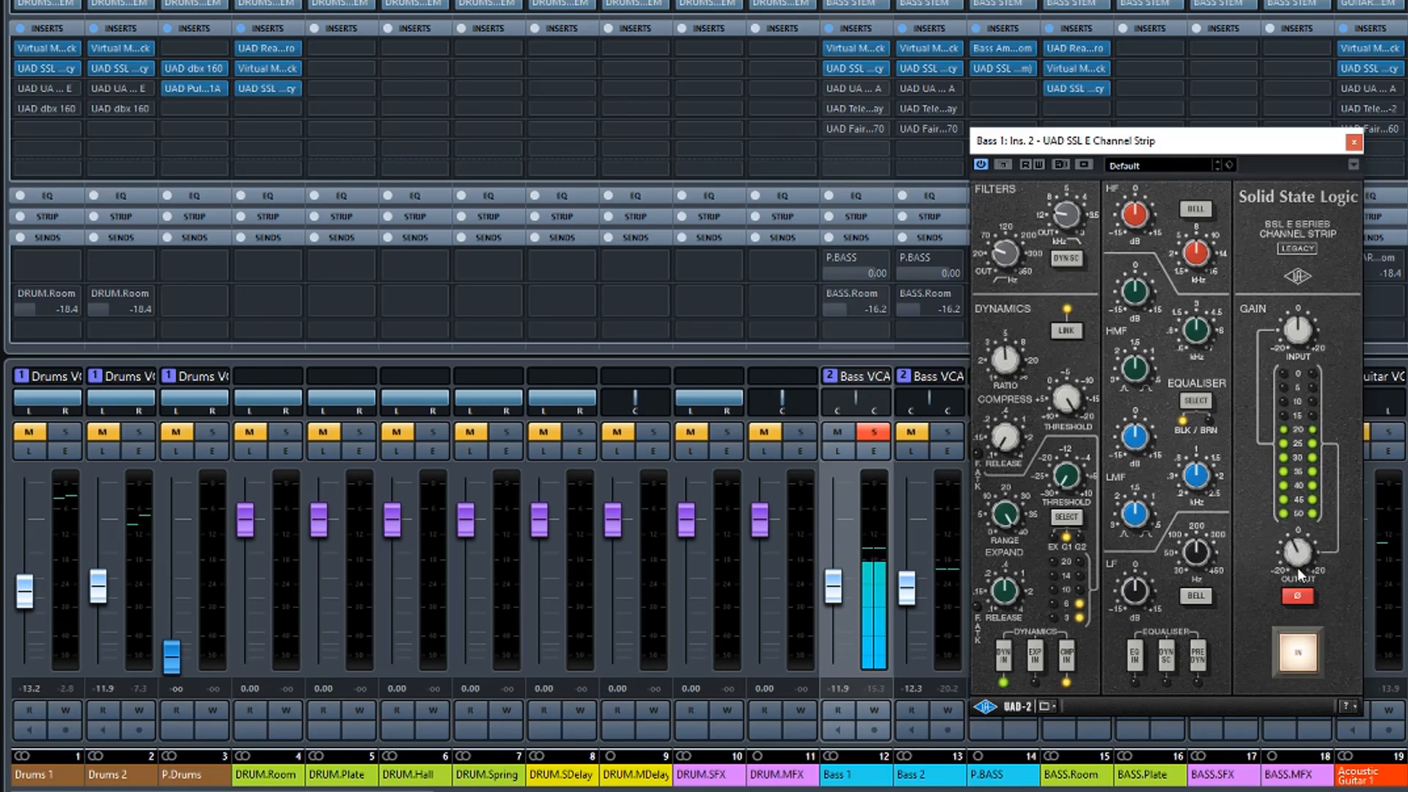
click(1134, 655)
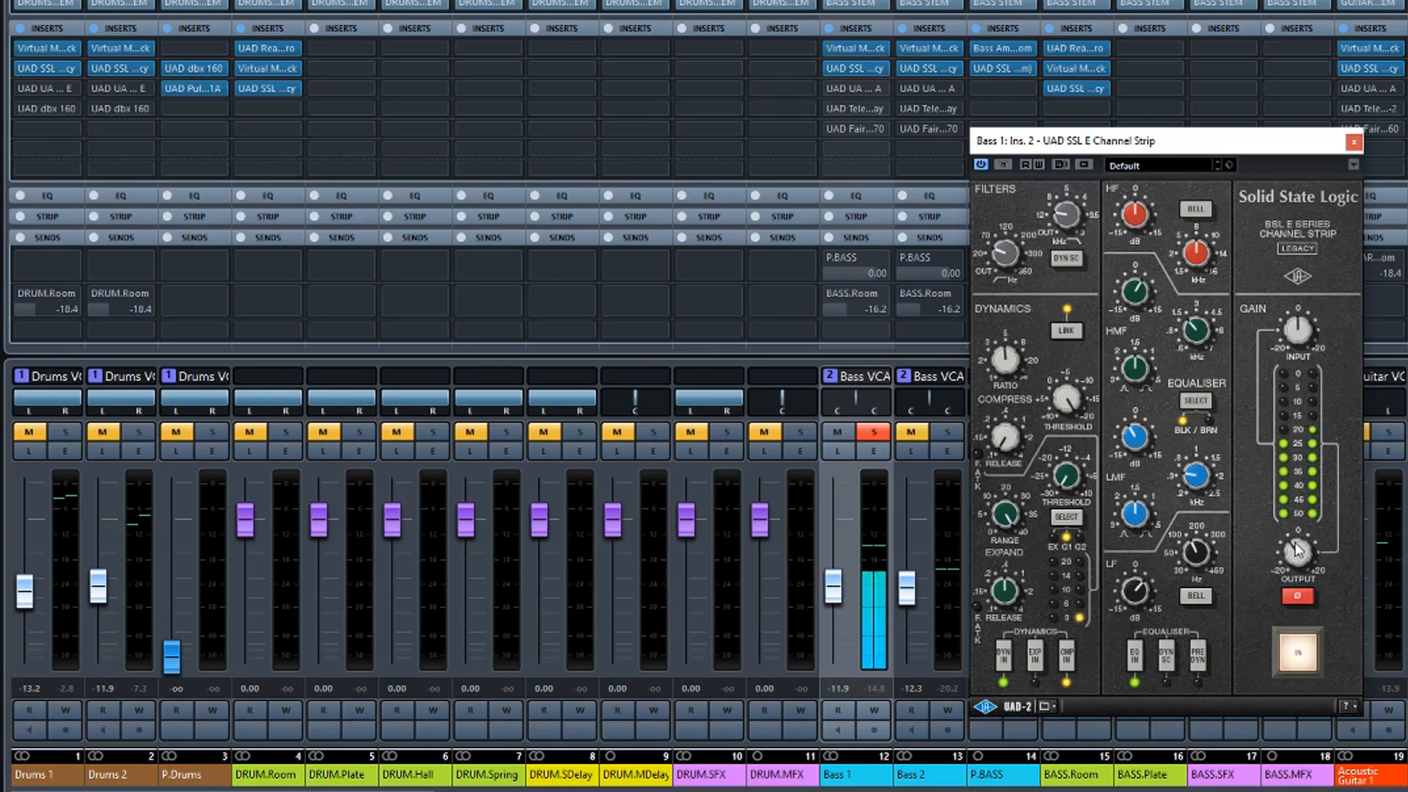
click(1354, 144)
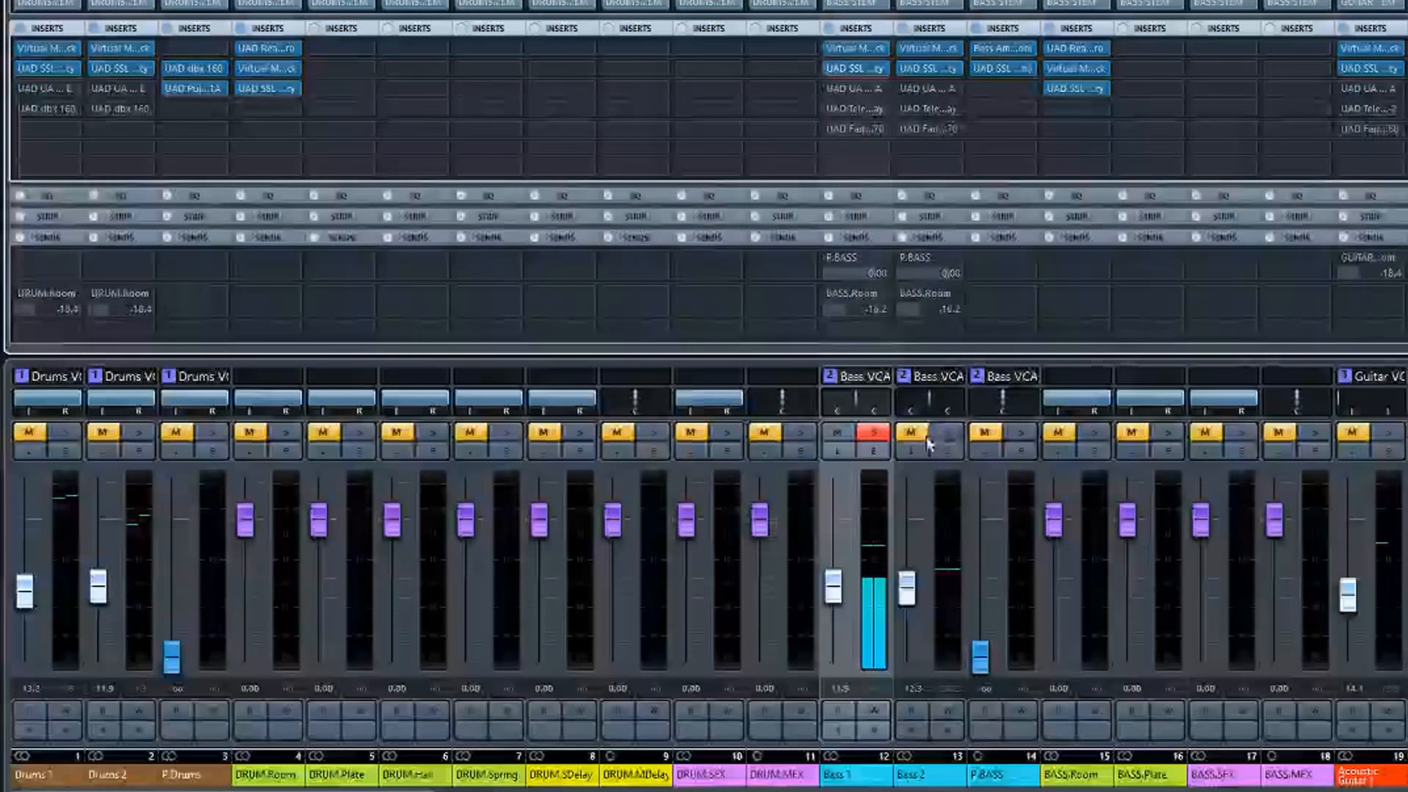
Solo Bass 2, copy Bass 1's SSL E Channel Strip onto it as insert 2, and open the strip in insert 3.
click(940, 432)
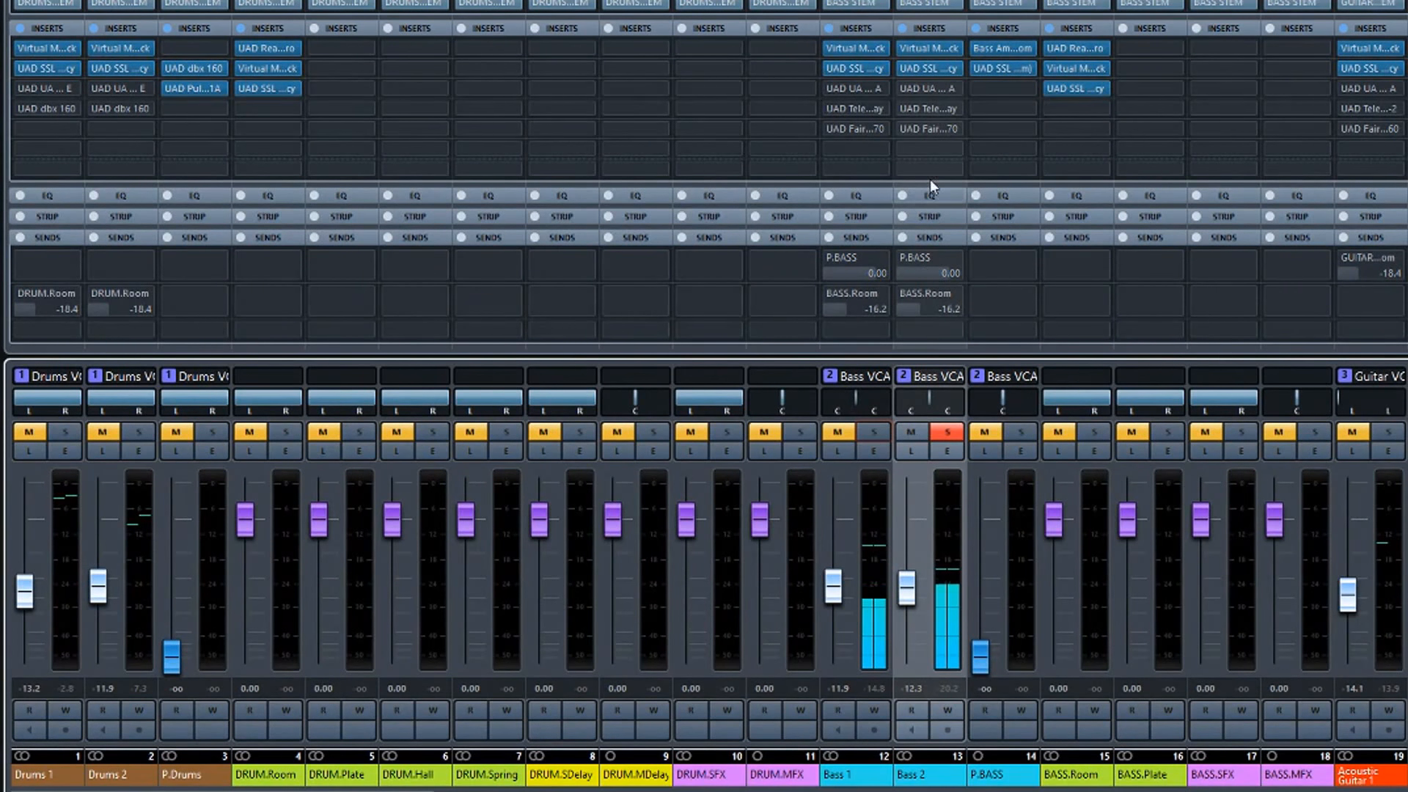
drag(865, 66, 920, 67)
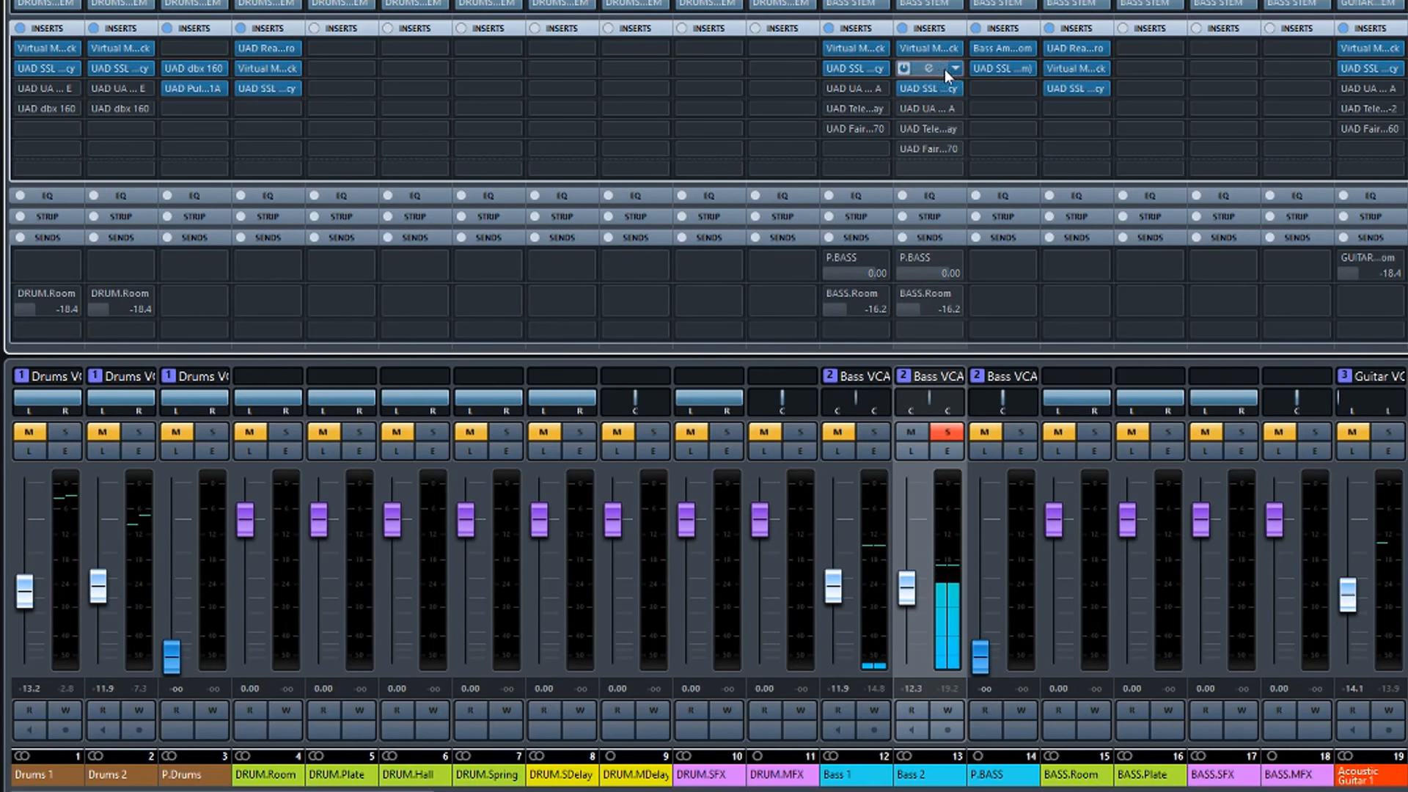
double_click(939, 85)
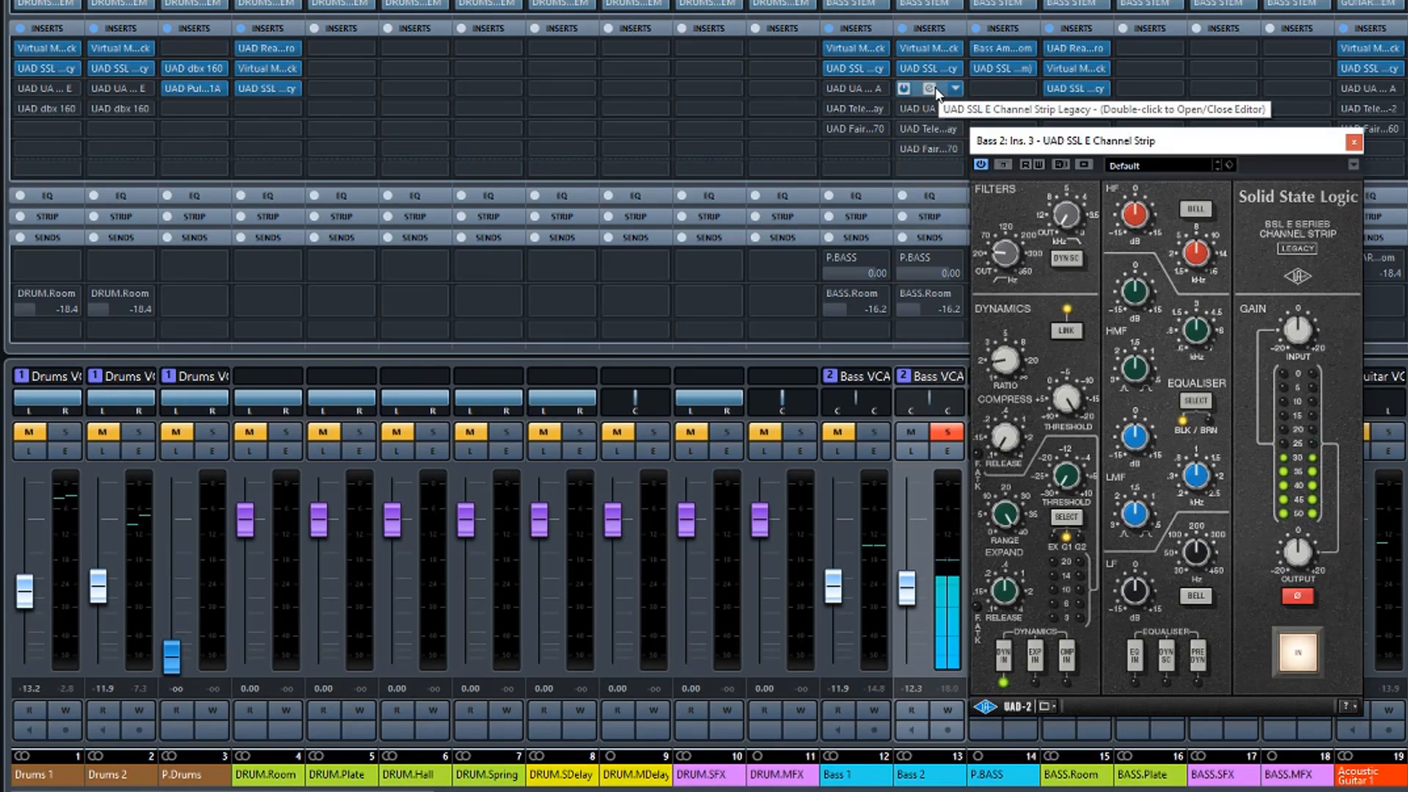
Remove the duplicate SSL E Channel Strip from Bass 2's insert 3 and move the channel's remaining inserts up to close the gap.
double_click(936, 89)
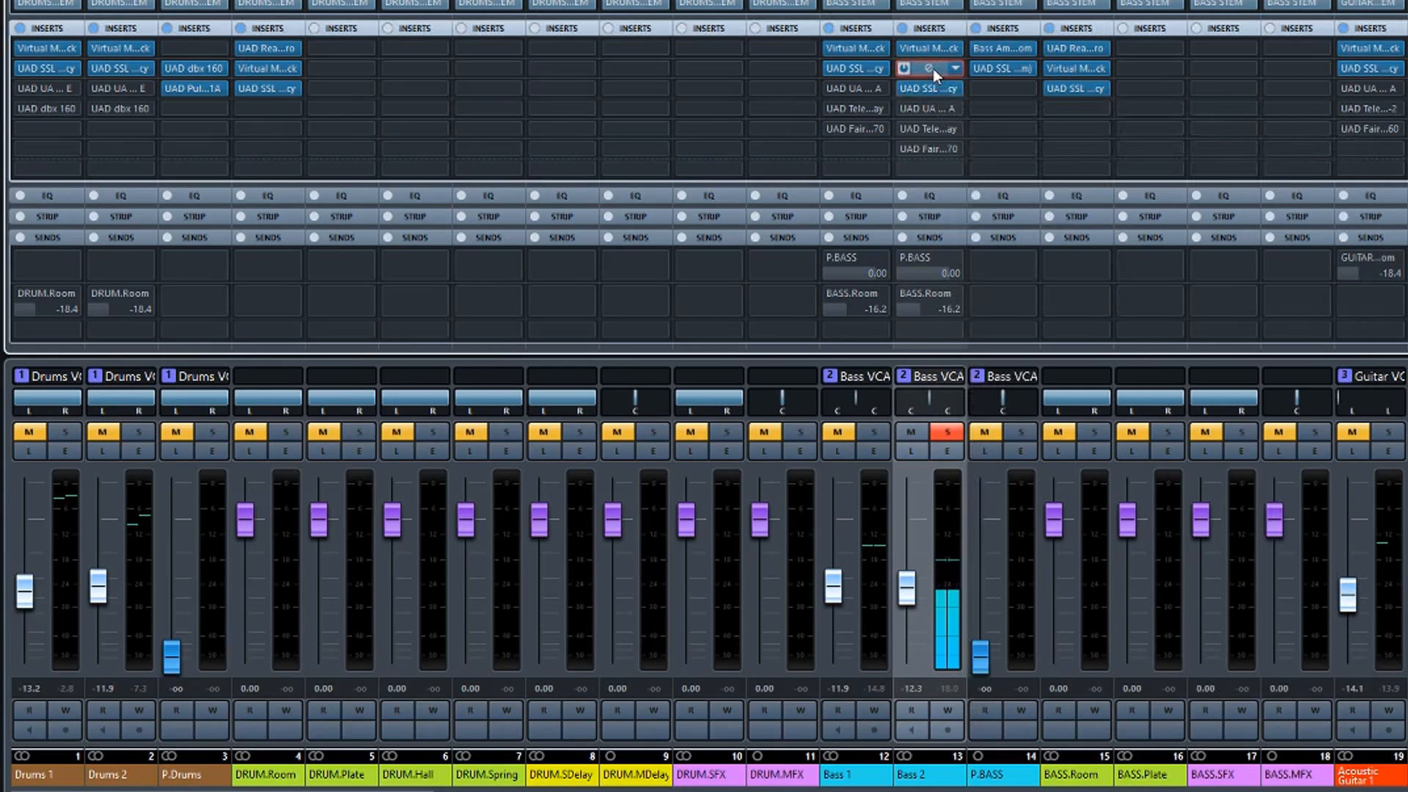
double_click(933, 68)
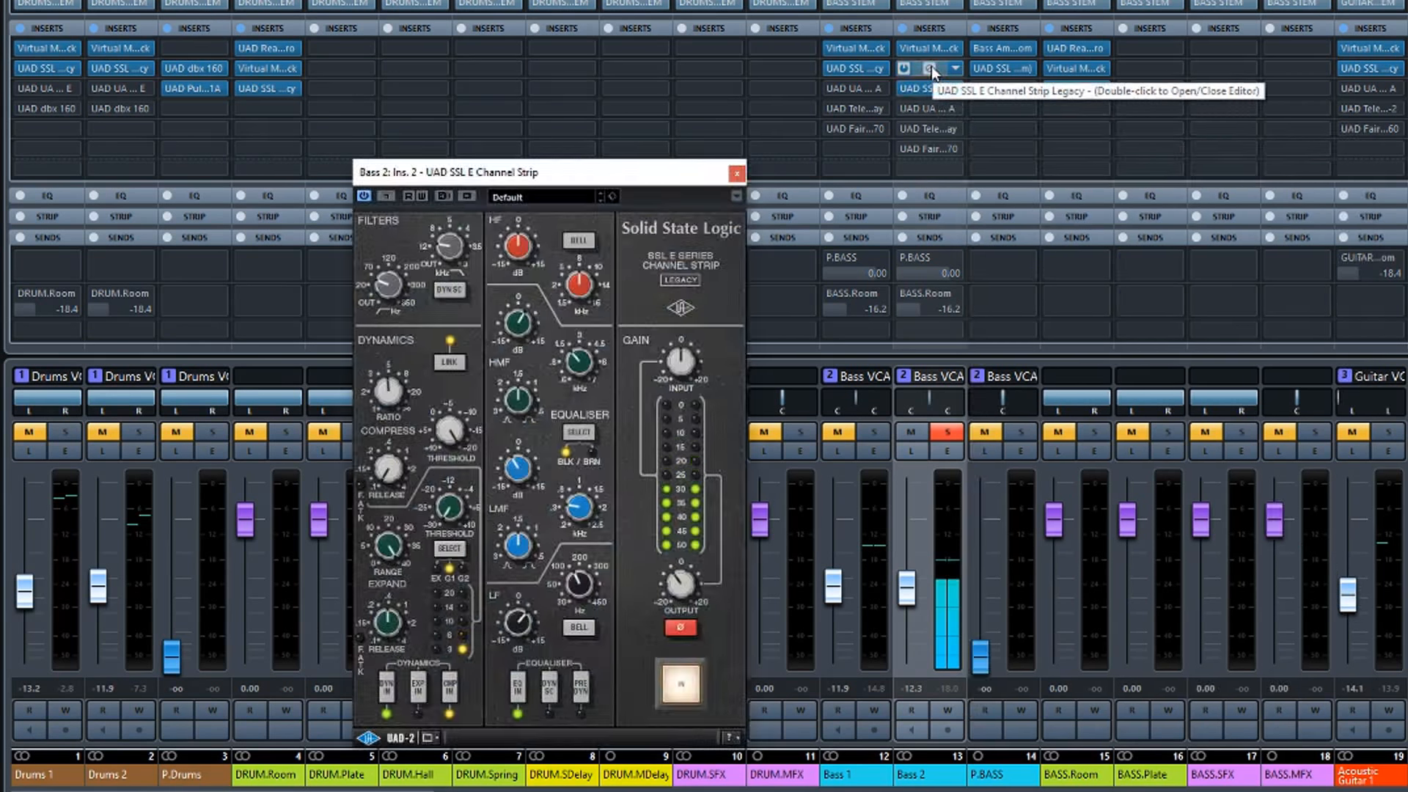
double_click(932, 66)
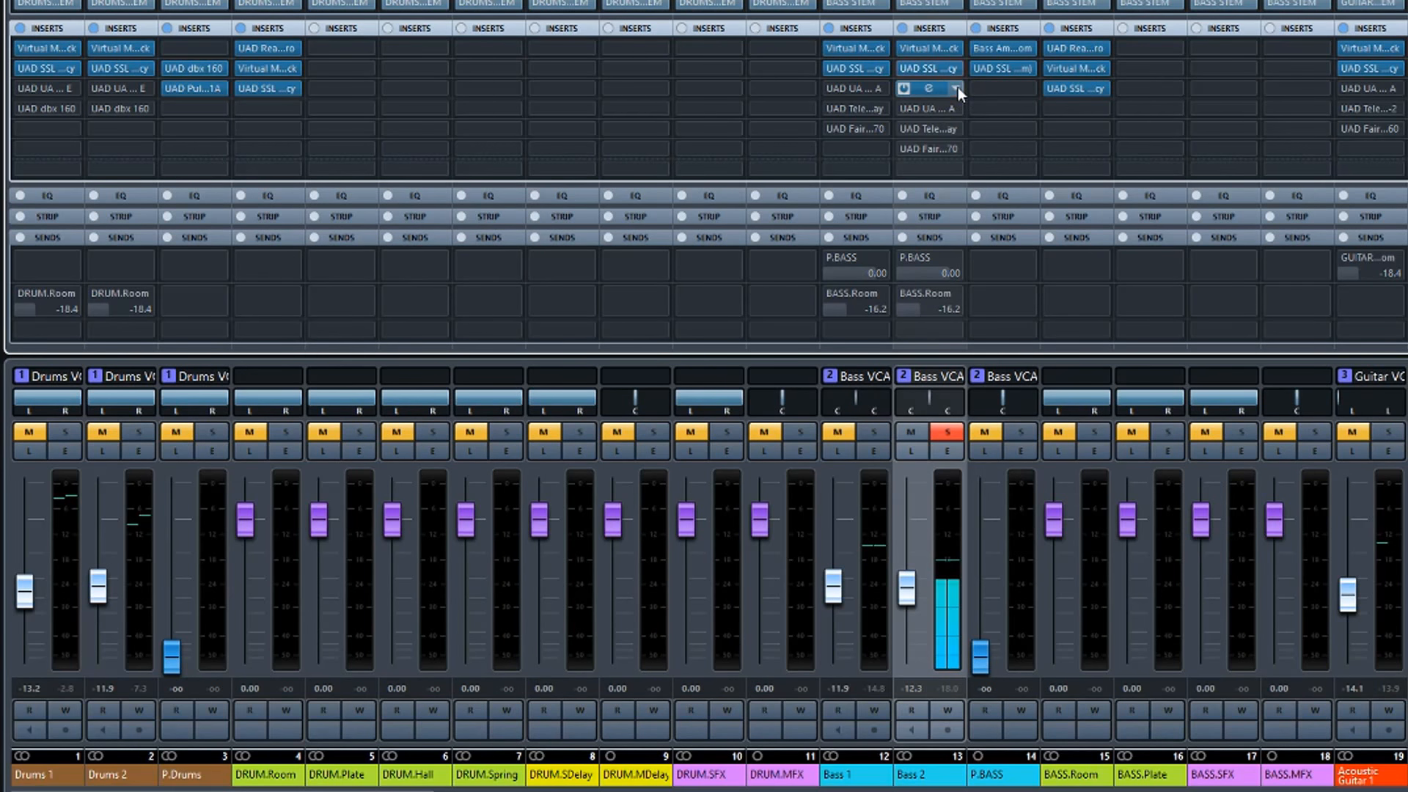
click(958, 86)
click(946, 119)
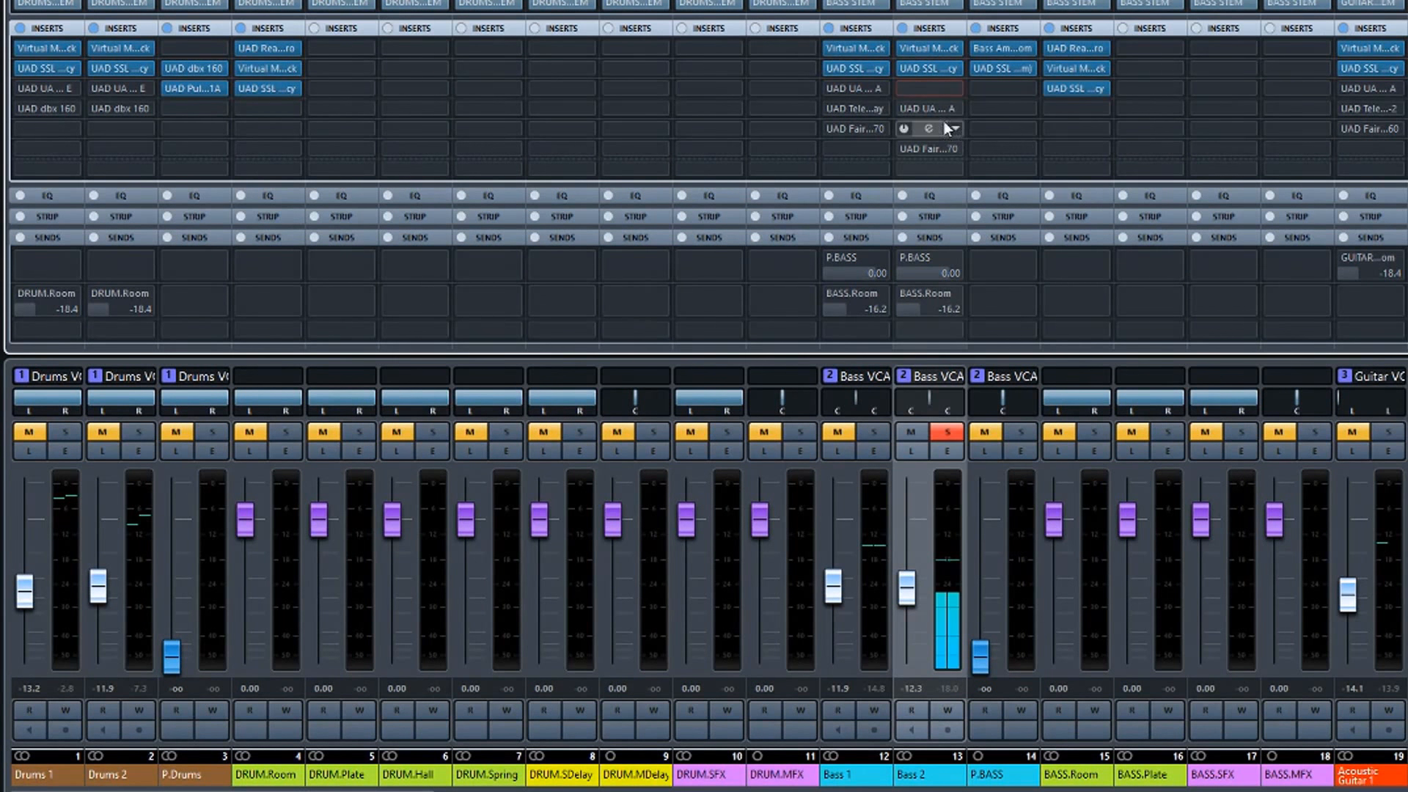
mouse_move(932, 109)
mouse_down()
mouse_move(930, 89)
mouse_move(931, 129)
mouse_up()
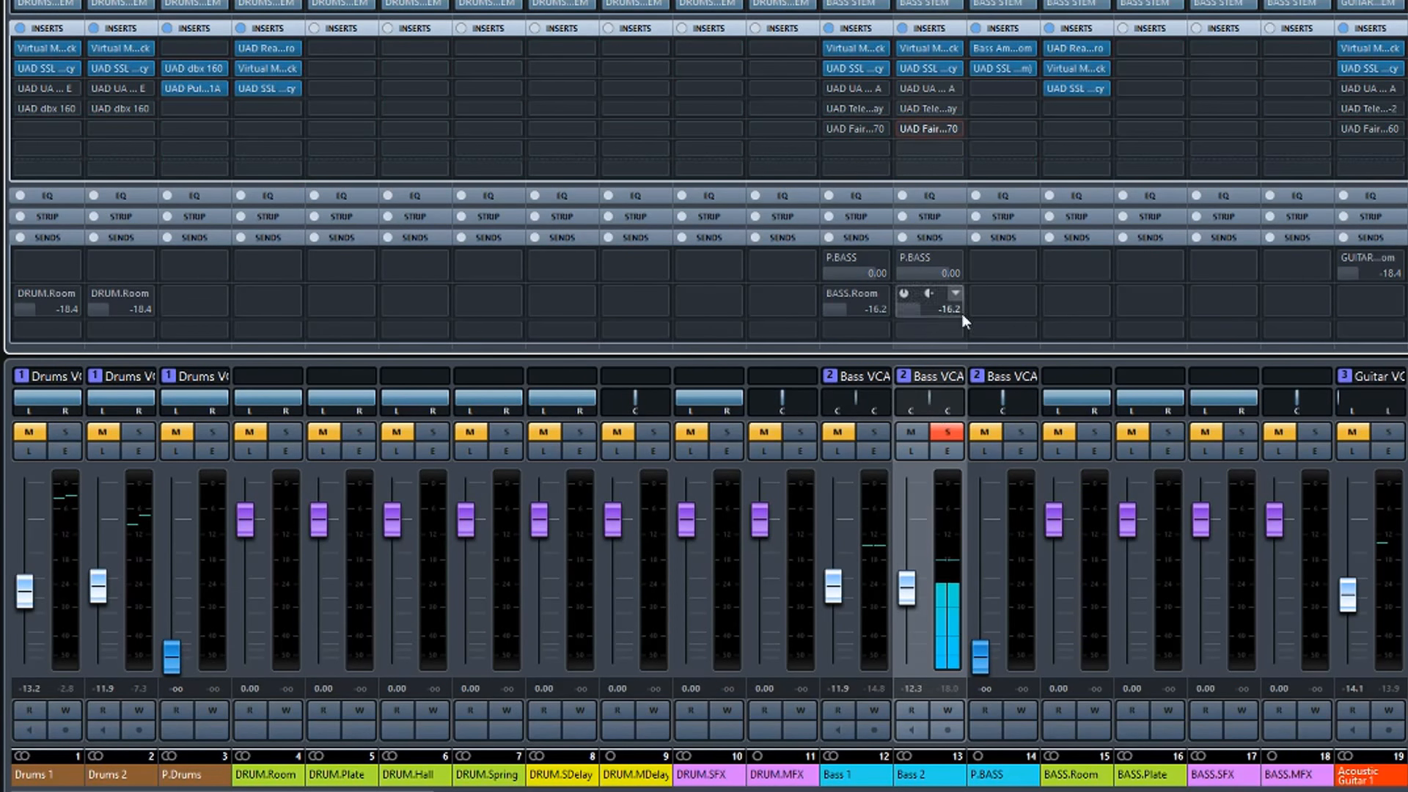
Toggle Bass 1's solo alongside Bass 2 to compare them, and release the solo on both bass channels.
click(875, 431)
click(879, 431)
click(946, 432)
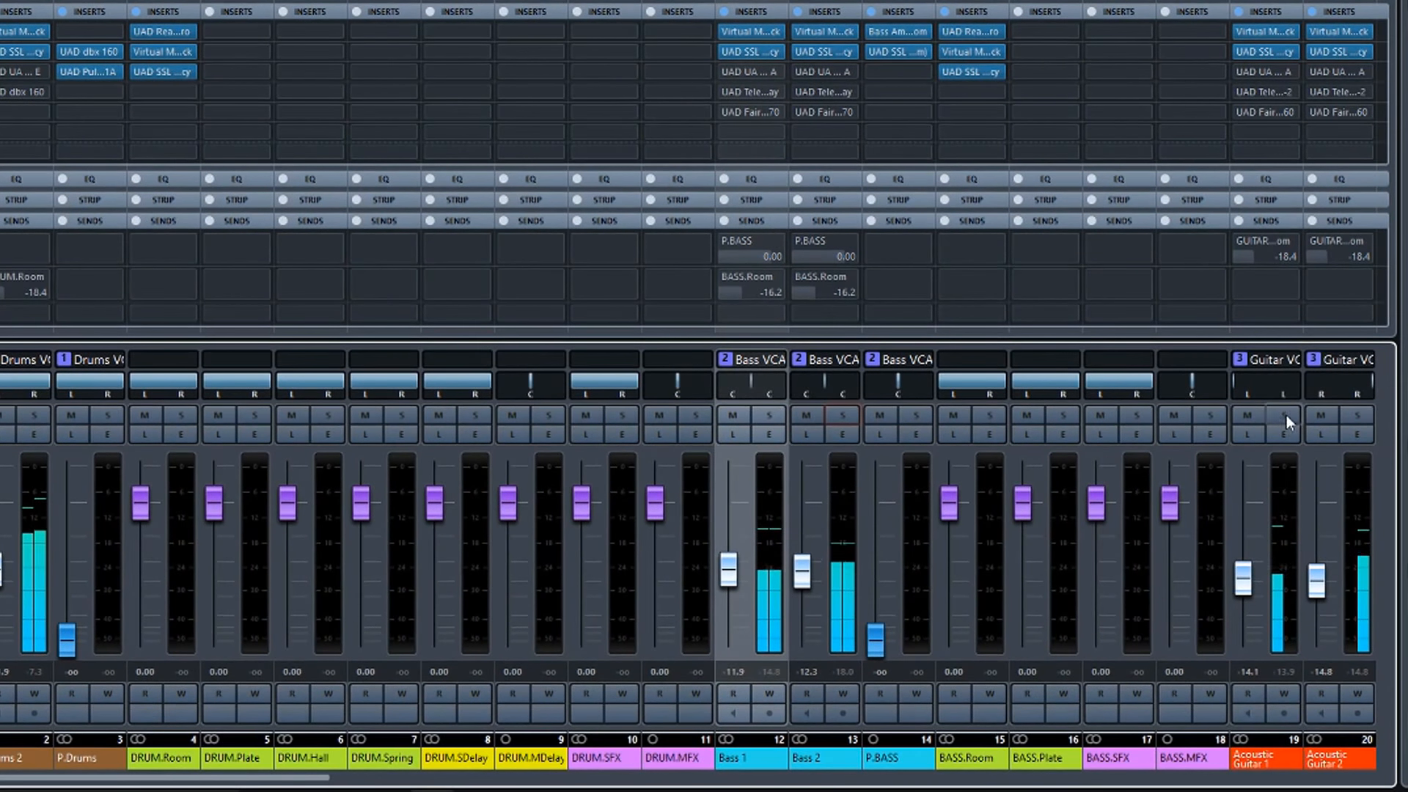
Solo Acoustic Guitar 1 and switch in its SSL E Channel Strip's compressor and equaliser, boosting the highs, cutting the low mids and lowering the output.
click(1286, 415)
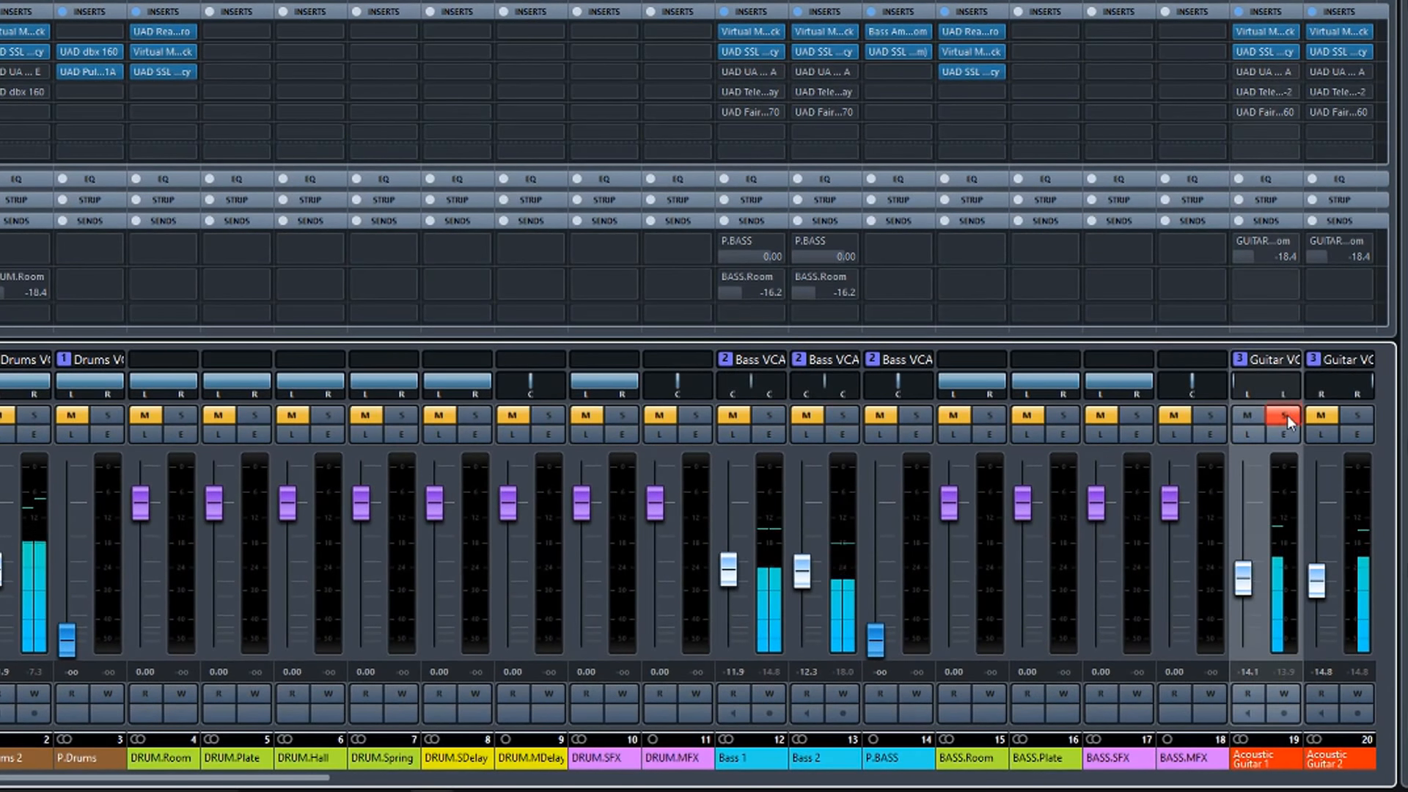
click(1266, 50)
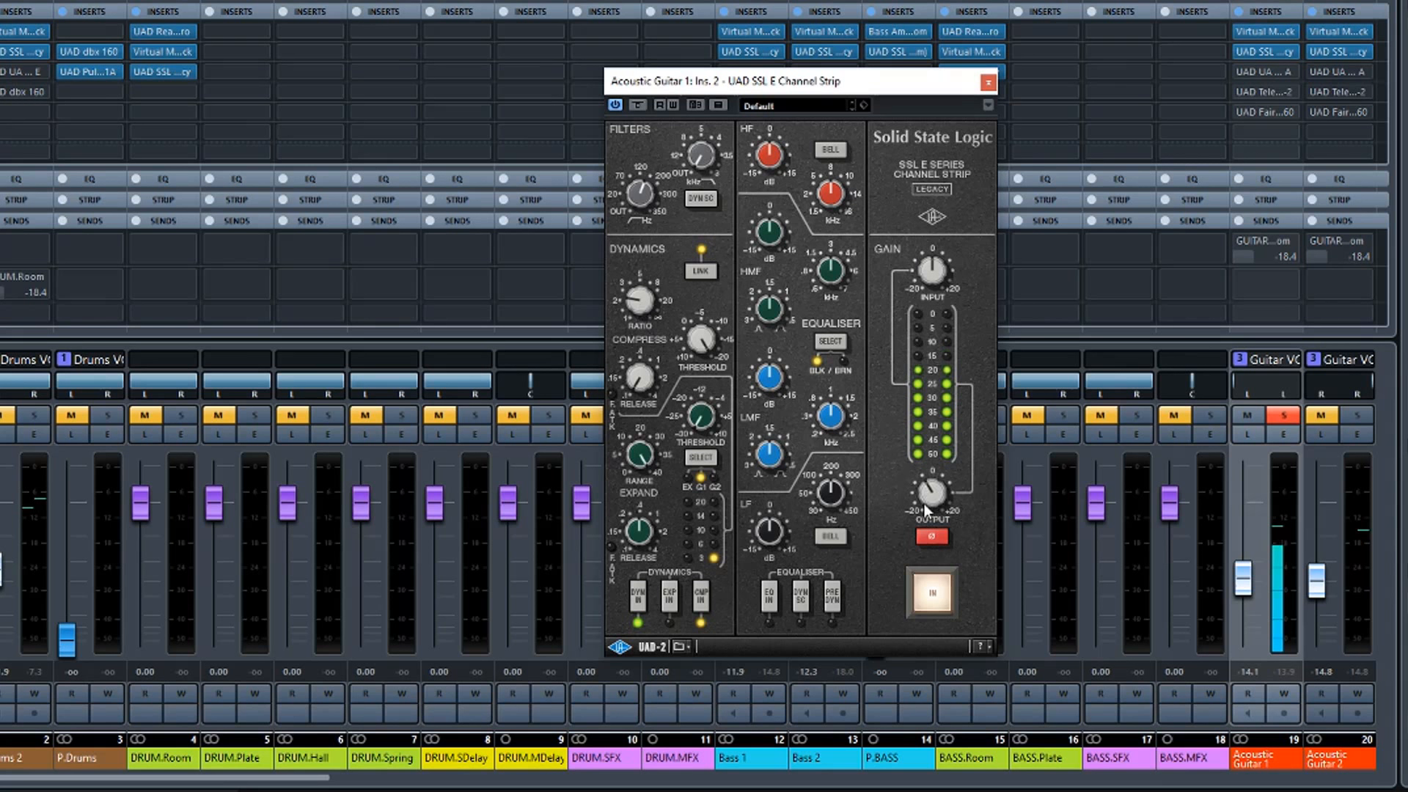
click(768, 596)
click(770, 597)
click(770, 598)
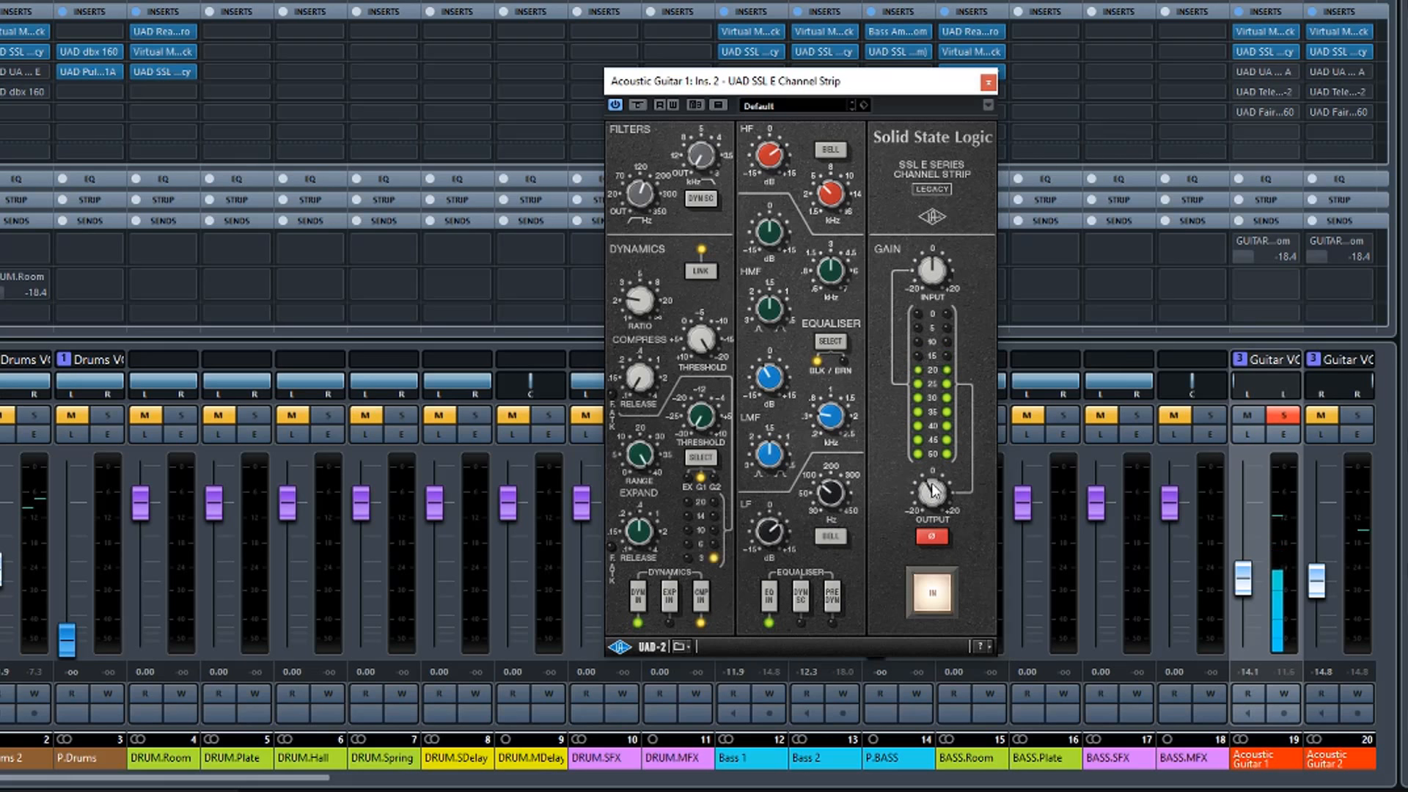
click(989, 83)
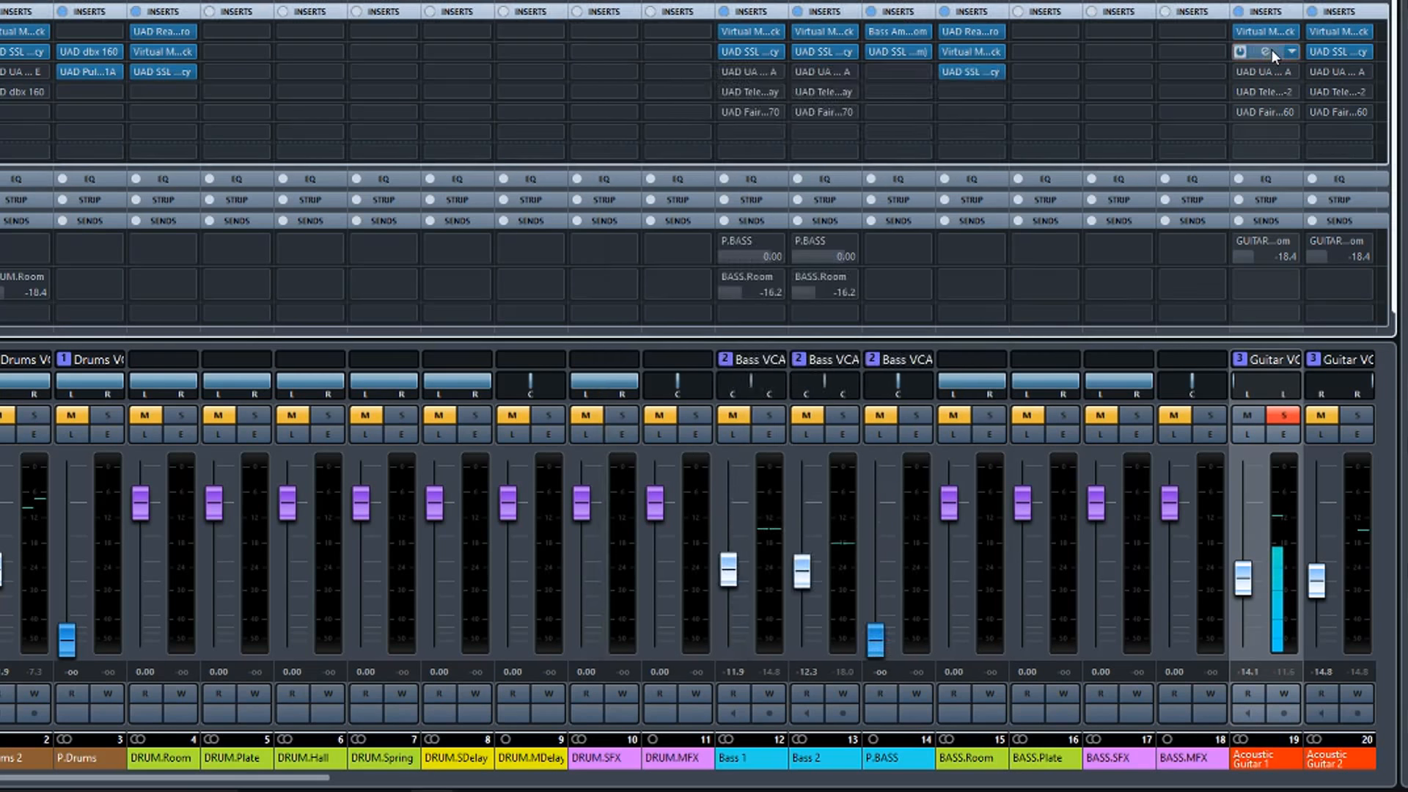
Copy Acoustic Guitar 1's SSL E Channel Strip setting onto Acoustic Guitar 2's strip and solo Acoustic Guitar 2 instead.
click(1269, 51)
click(988, 103)
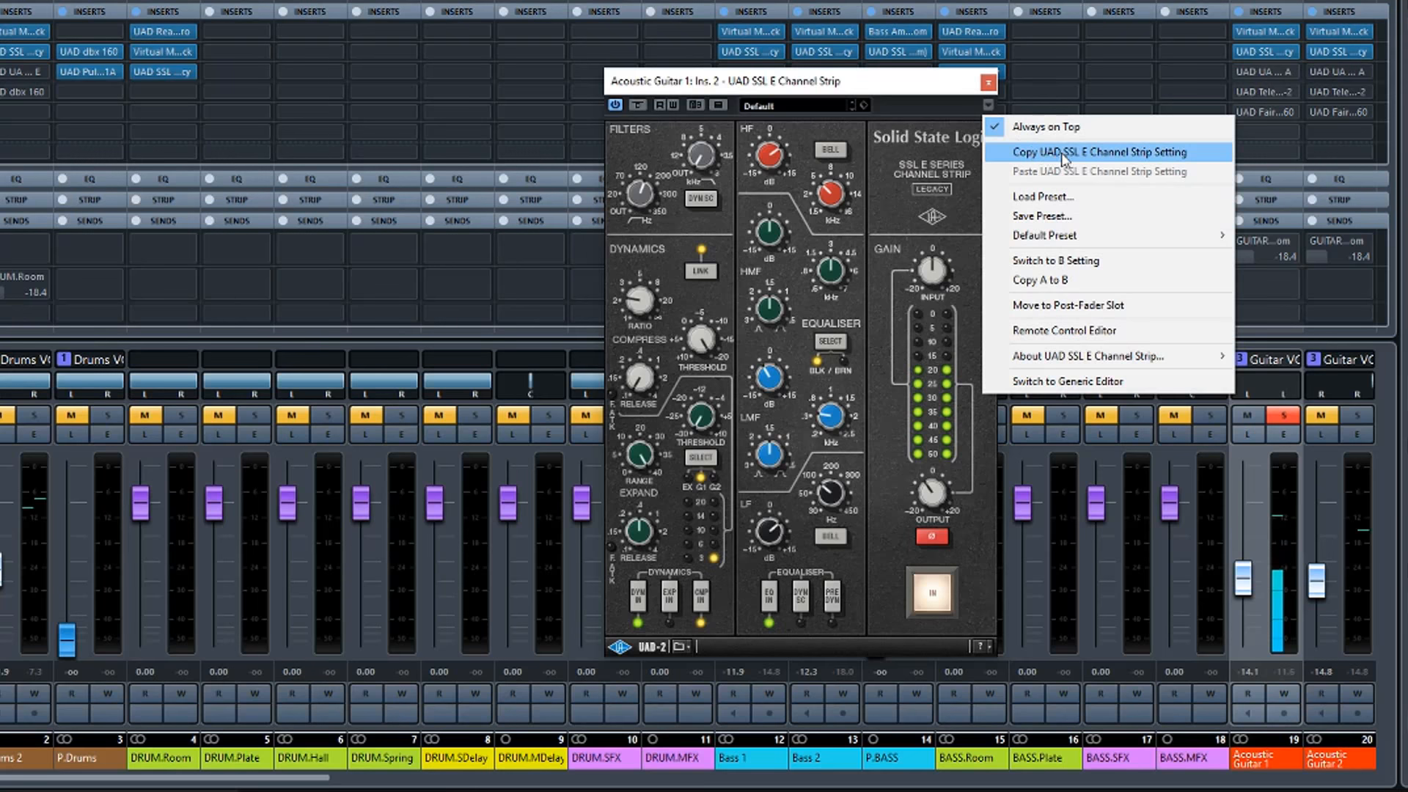
click(1042, 155)
click(990, 82)
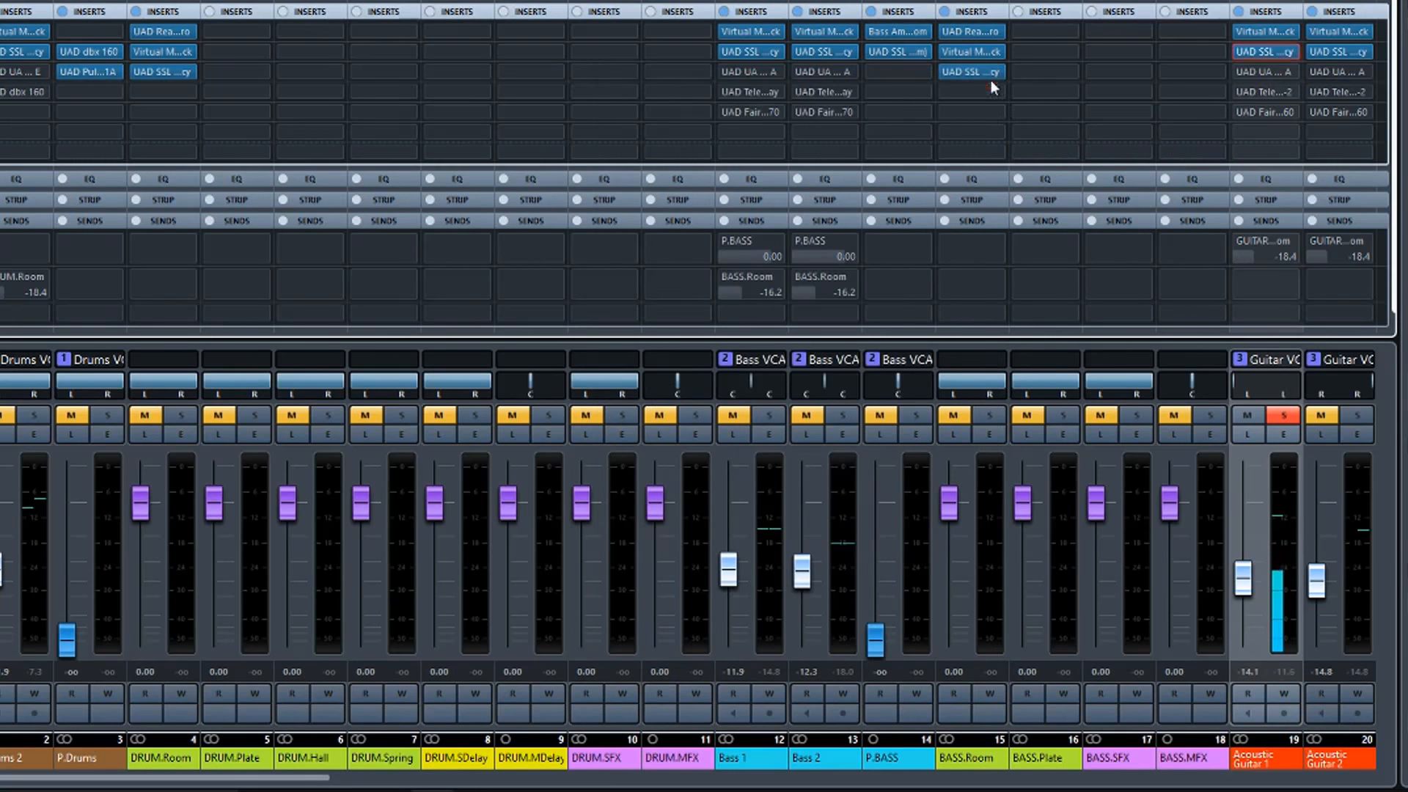
click(1343, 51)
click(1351, 416)
click(1292, 415)
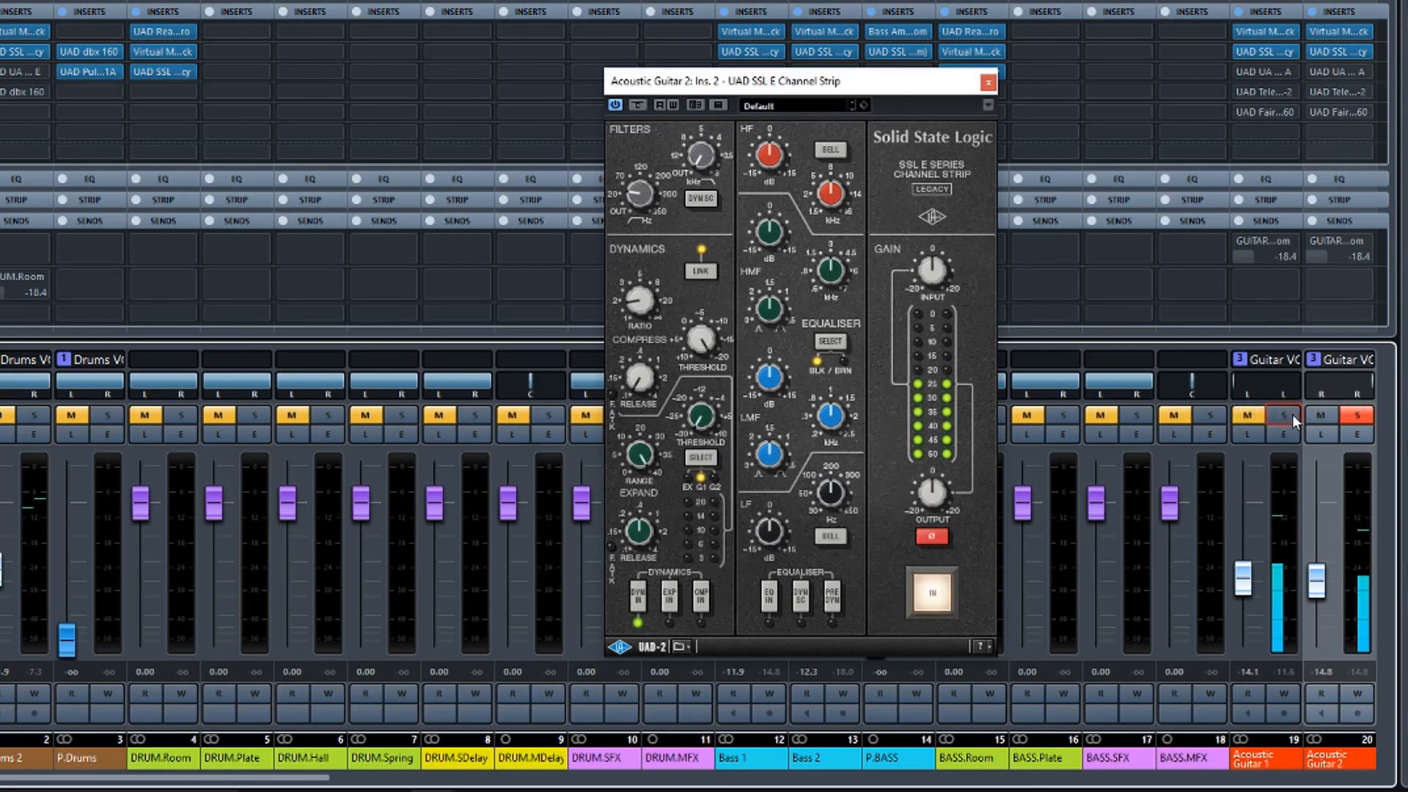
click(987, 105)
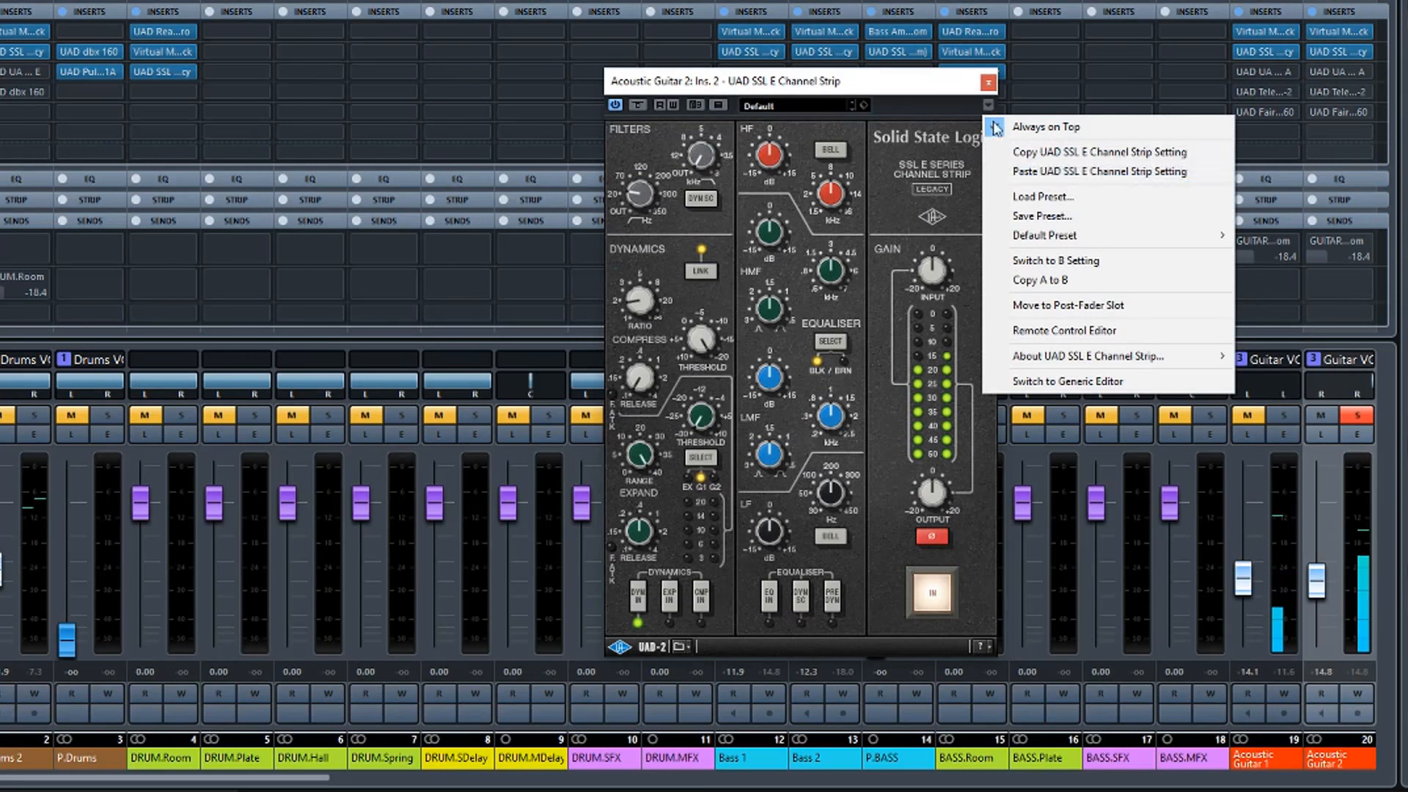
click(1045, 172)
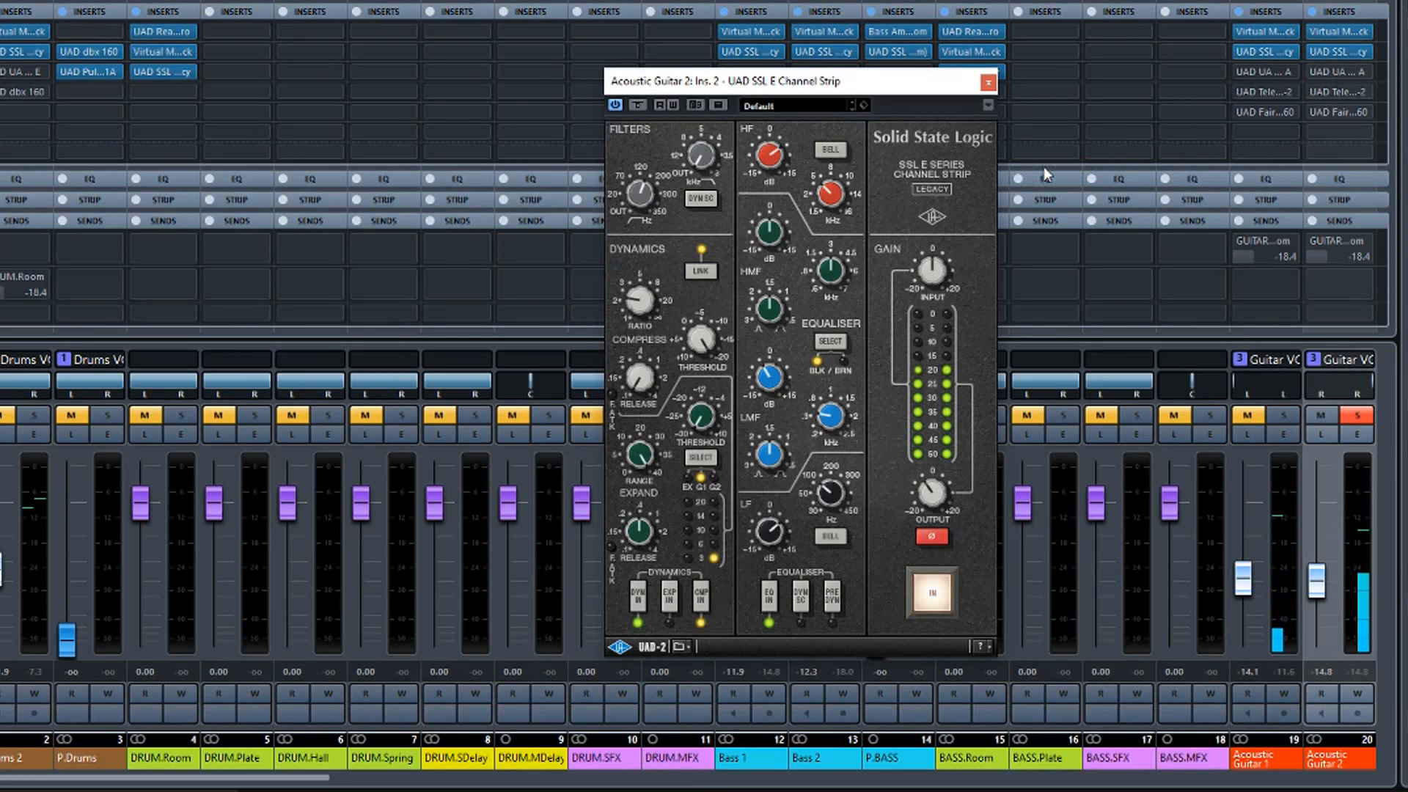
Close the Acoustic Guitar 2 channel strip and release the acoustic guitar solos.
click(988, 84)
click(1285, 416)
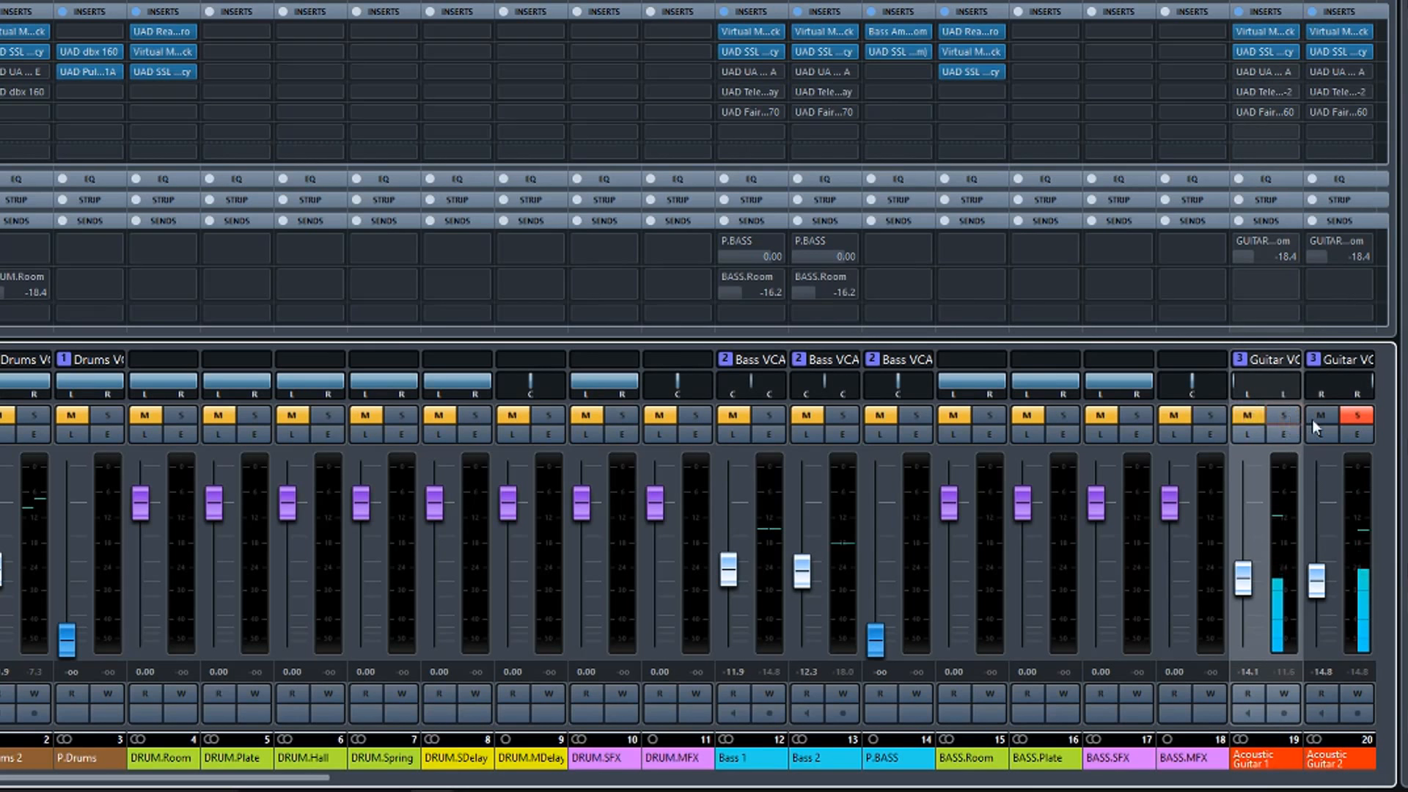
click(1357, 416)
Solo Rhythm Guitar 1 and 2, switch in the compressor in Rhythm Guitar 1's SSL E Channel Strip, and lower its output gain.
mouse_move(474, 774)
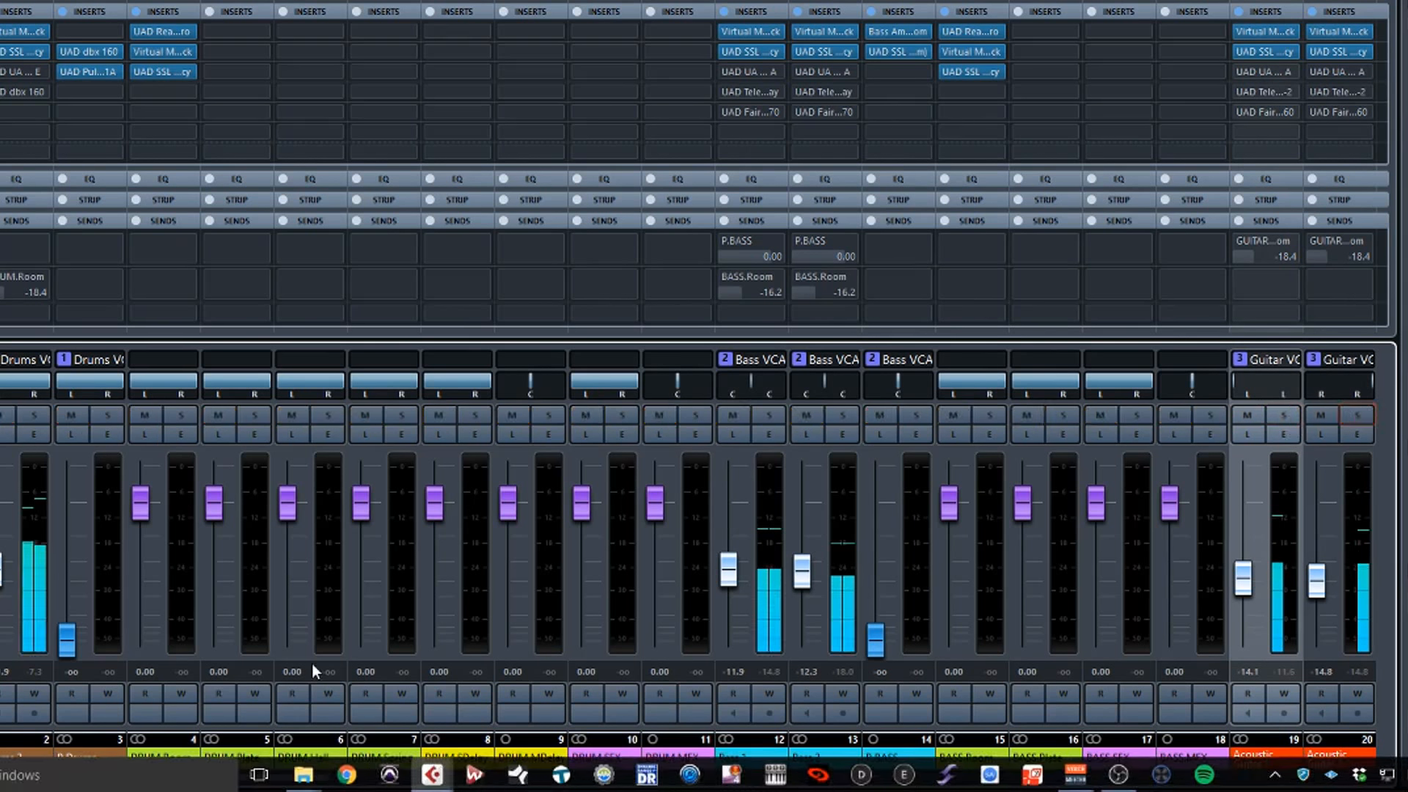
drag(304, 780, 609, 782)
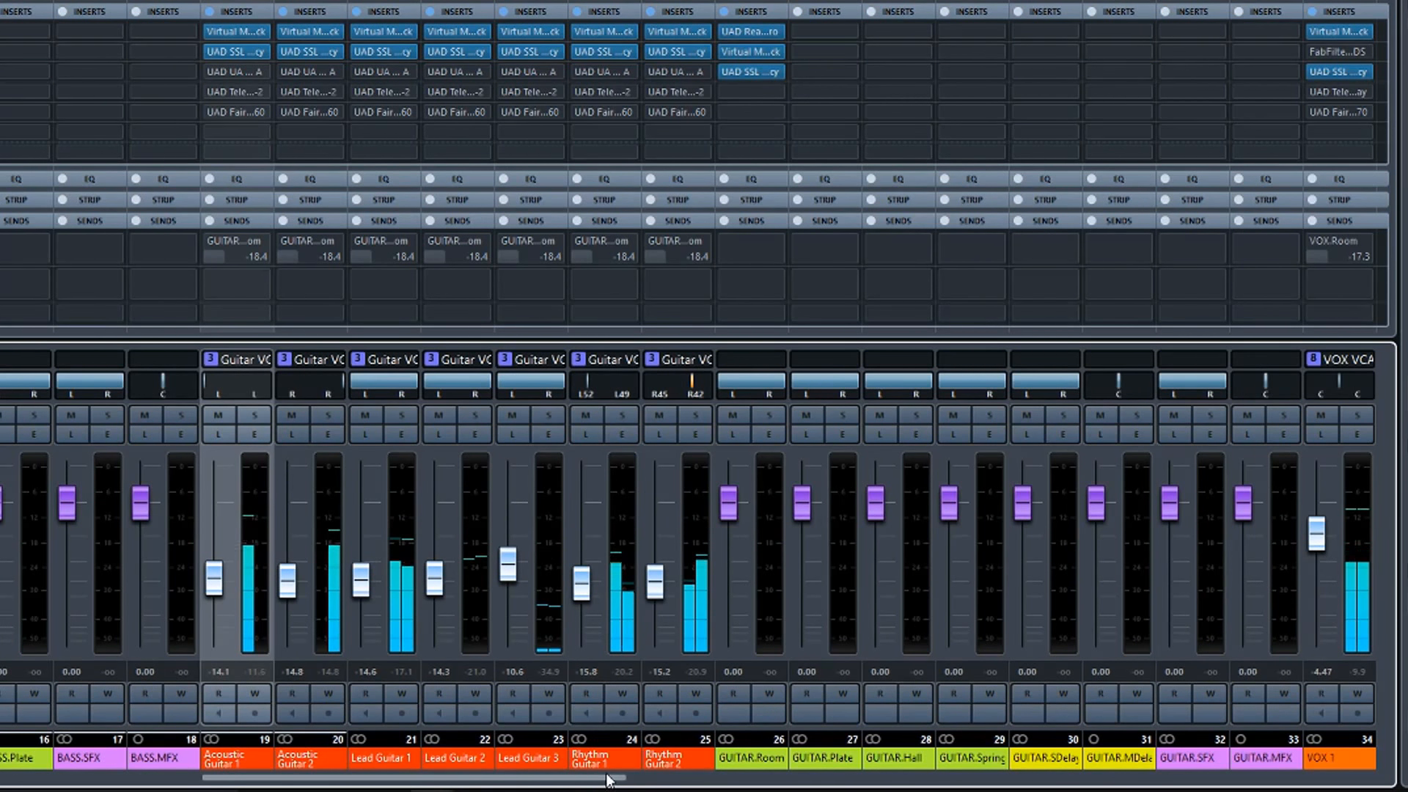
click(620, 415)
click(694, 415)
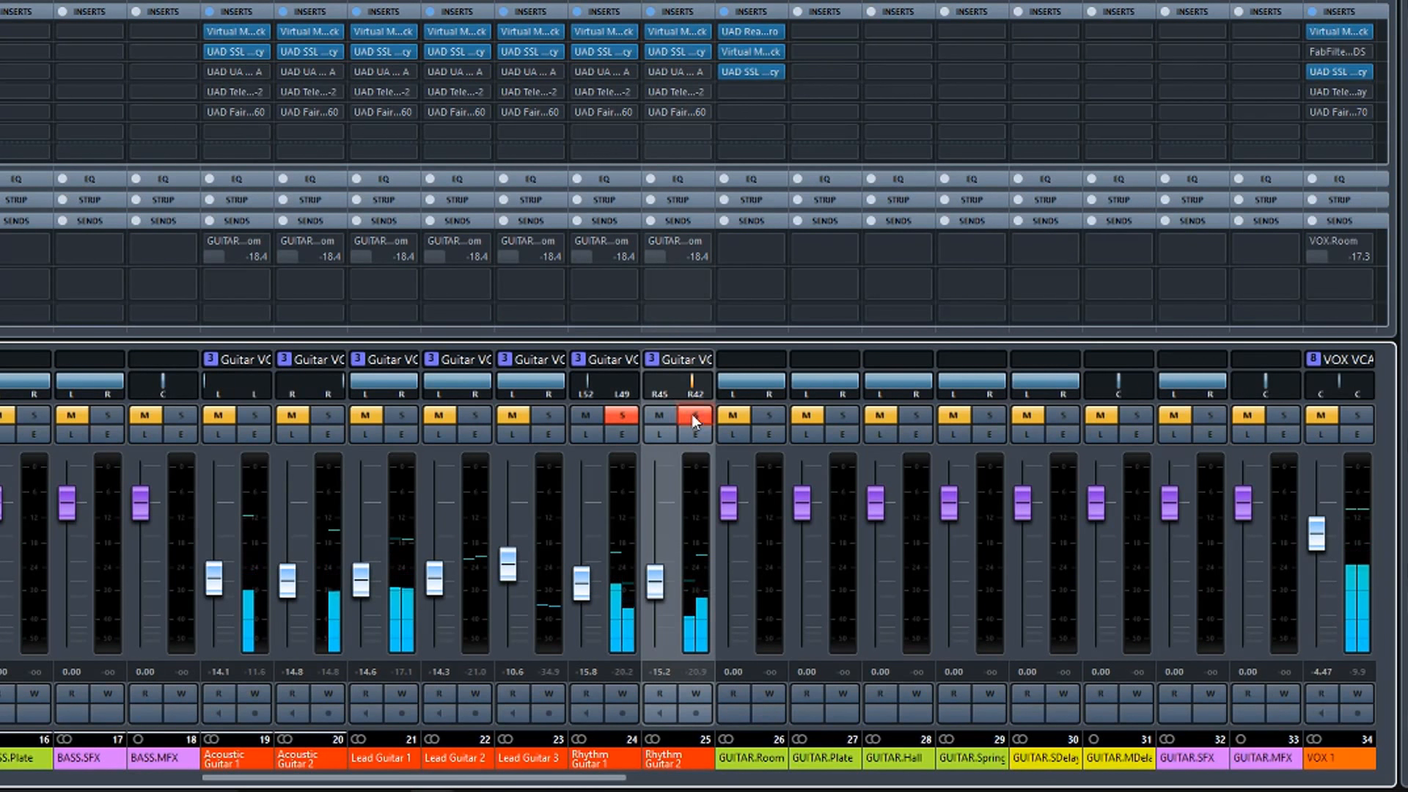
click(604, 50)
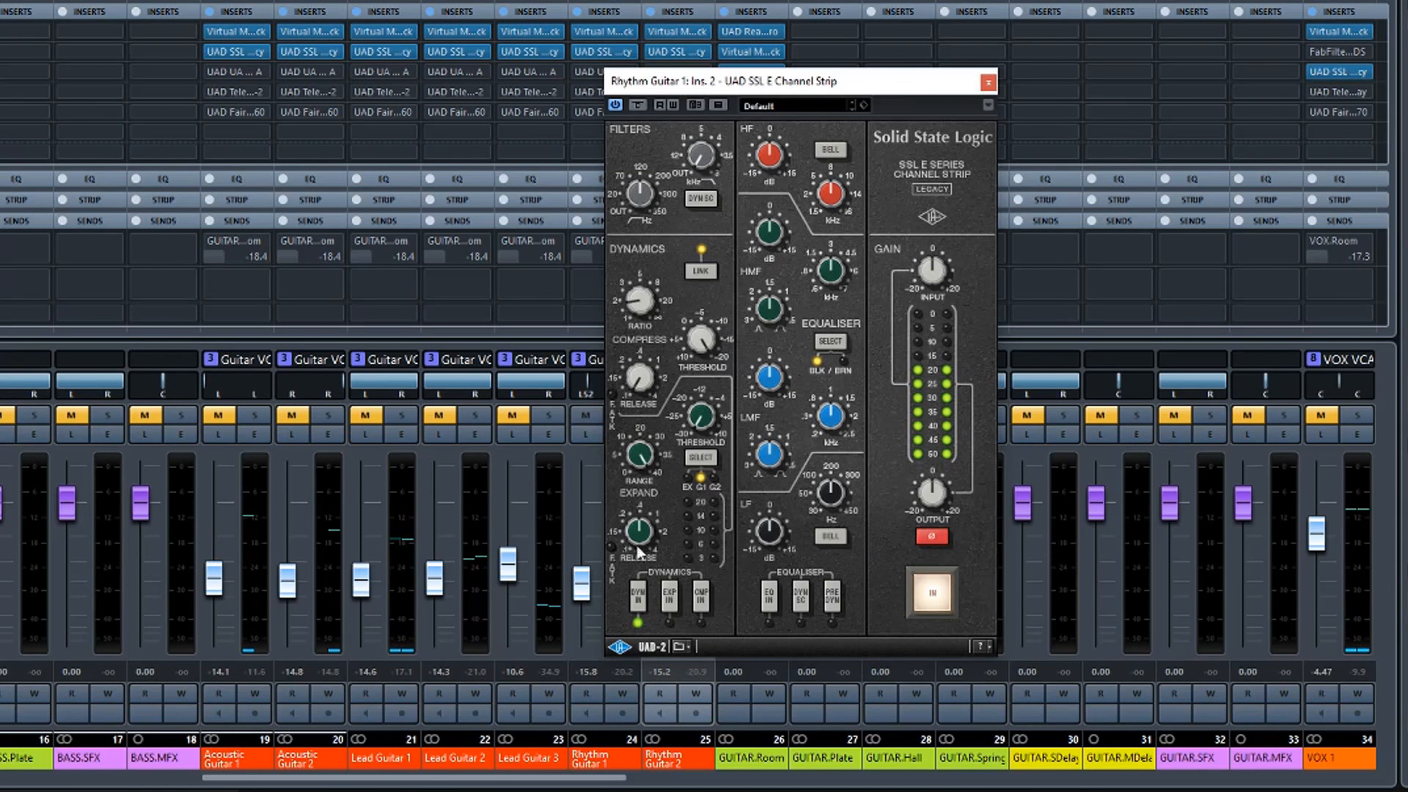
click(701, 597)
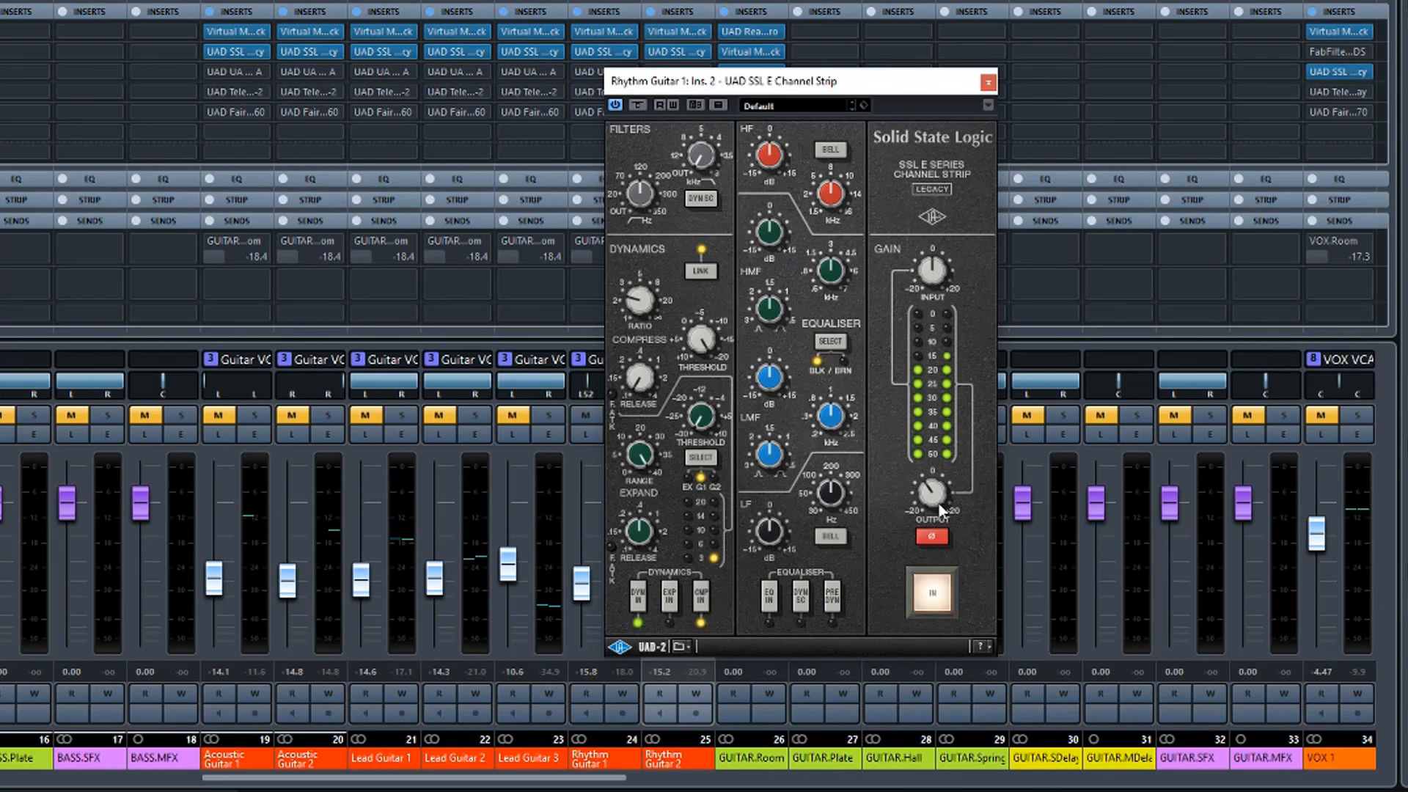
Move the Rhythm Guitar 1 channel strip window clear of the rhythm guitar channels and release Rhythm Guitar 2's solo.
drag(715, 79, 968, 119)
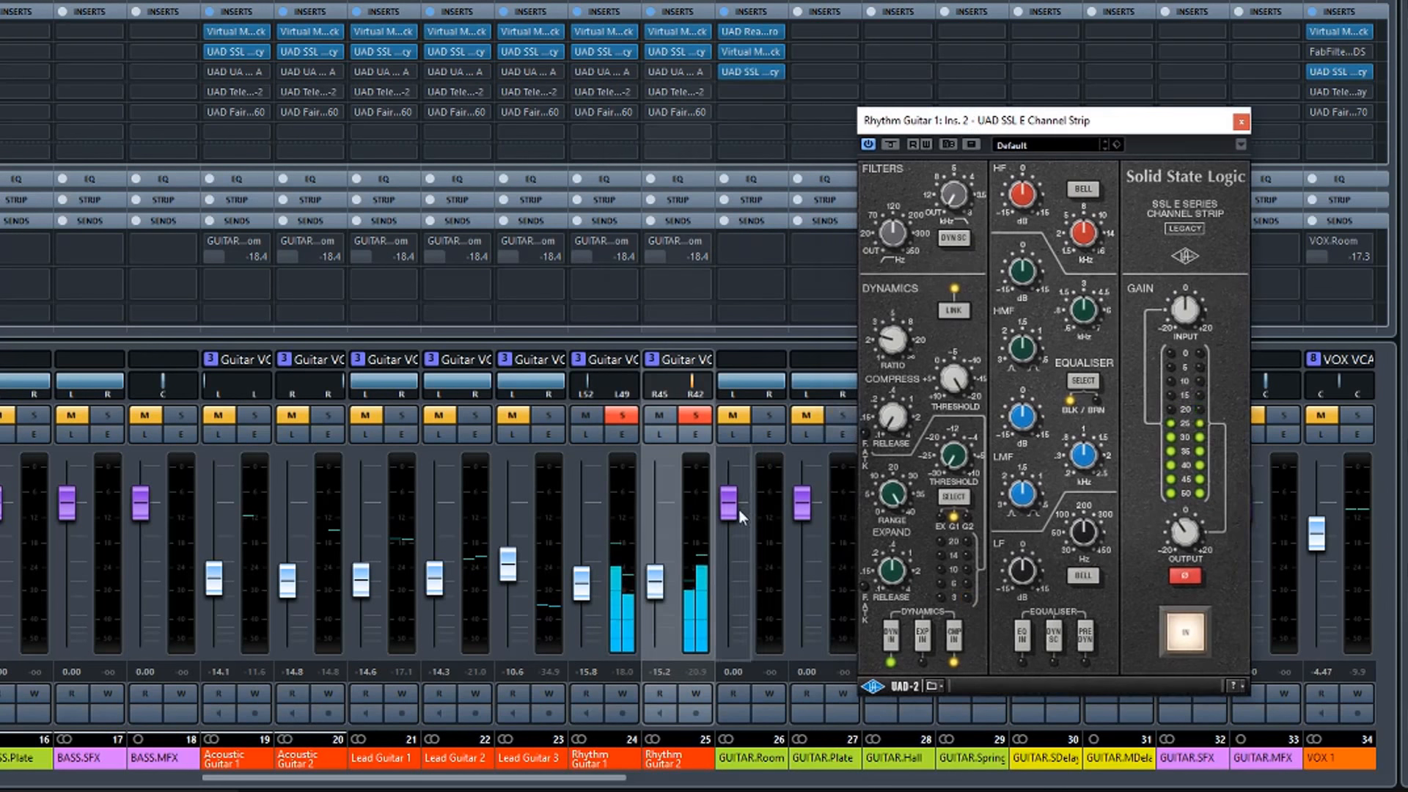
click(692, 416)
click(692, 416)
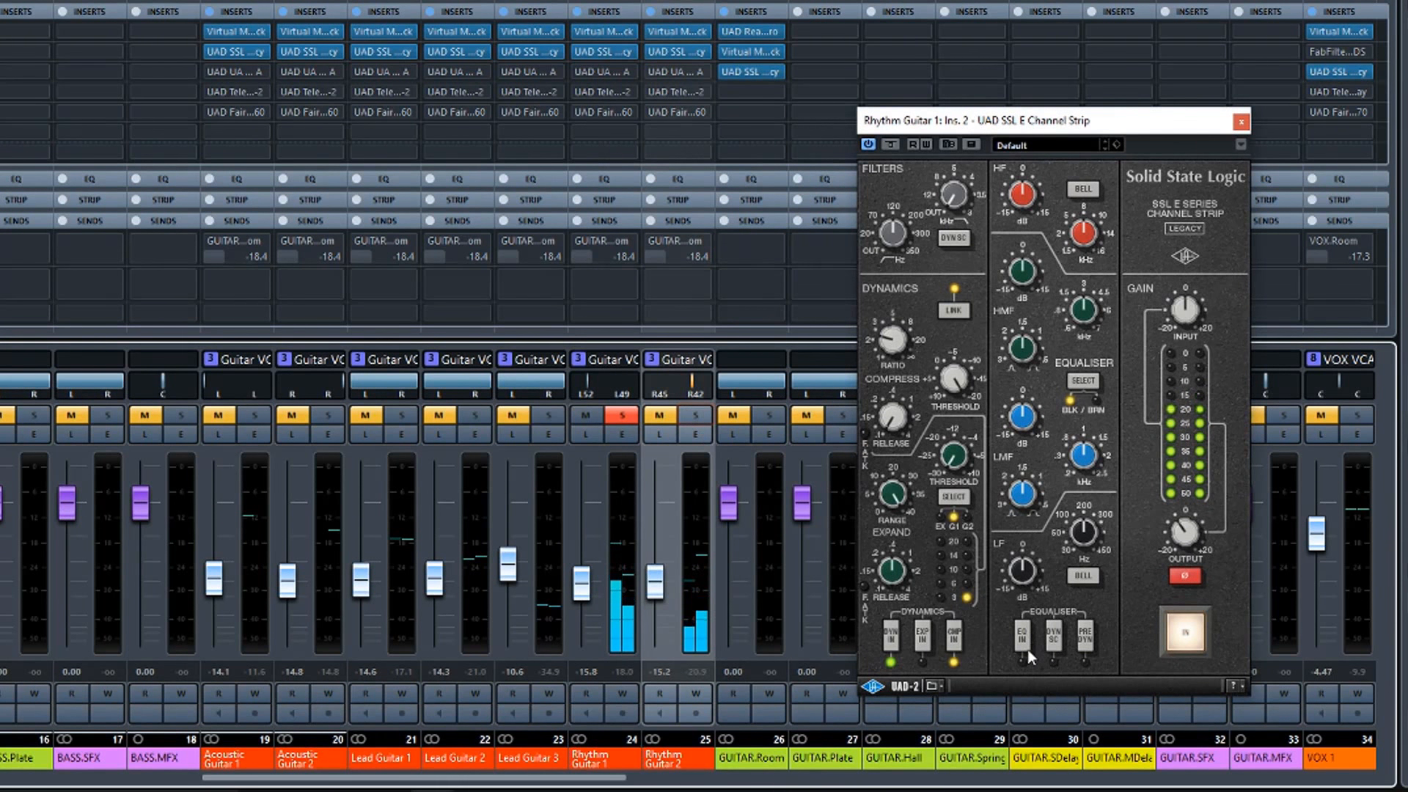
Switch in Rhythm Guitar 1's equaliser, boost the highs, sweep the LMF band to a lower frequency and cut its gain.
drag(1025, 192, 1029, 183)
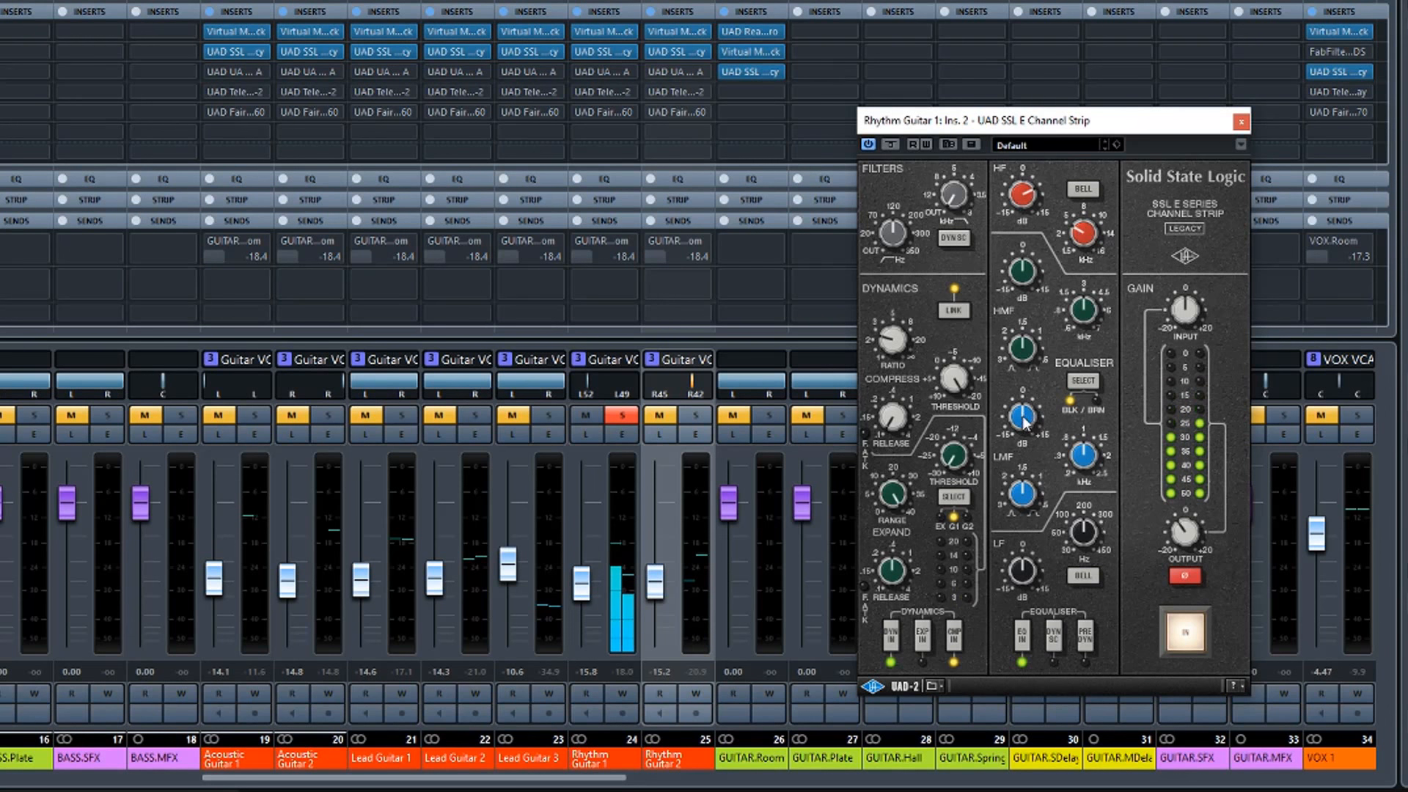
drag(1017, 413, 1020, 345)
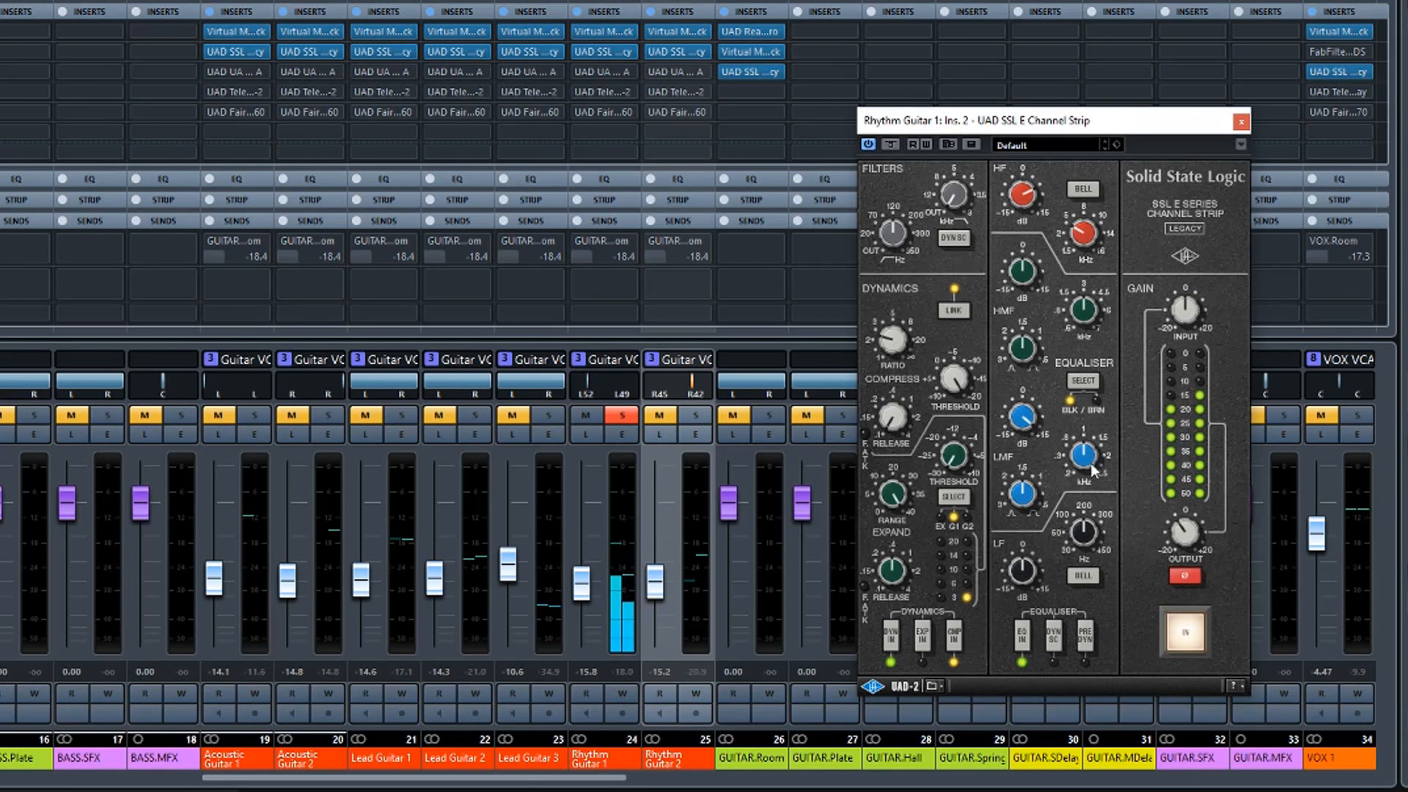
drag(1088, 461, 1084, 489)
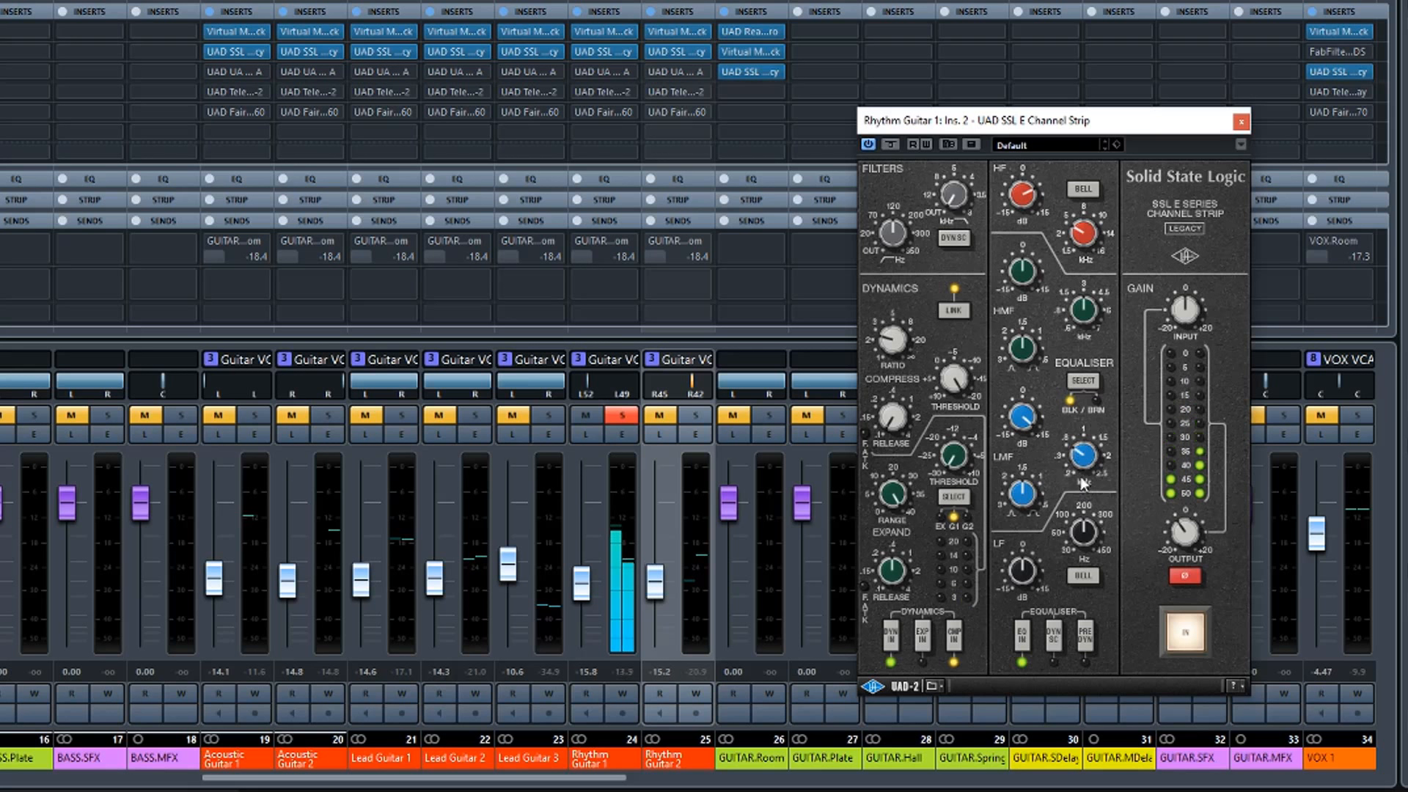
drag(1079, 482, 1078, 469)
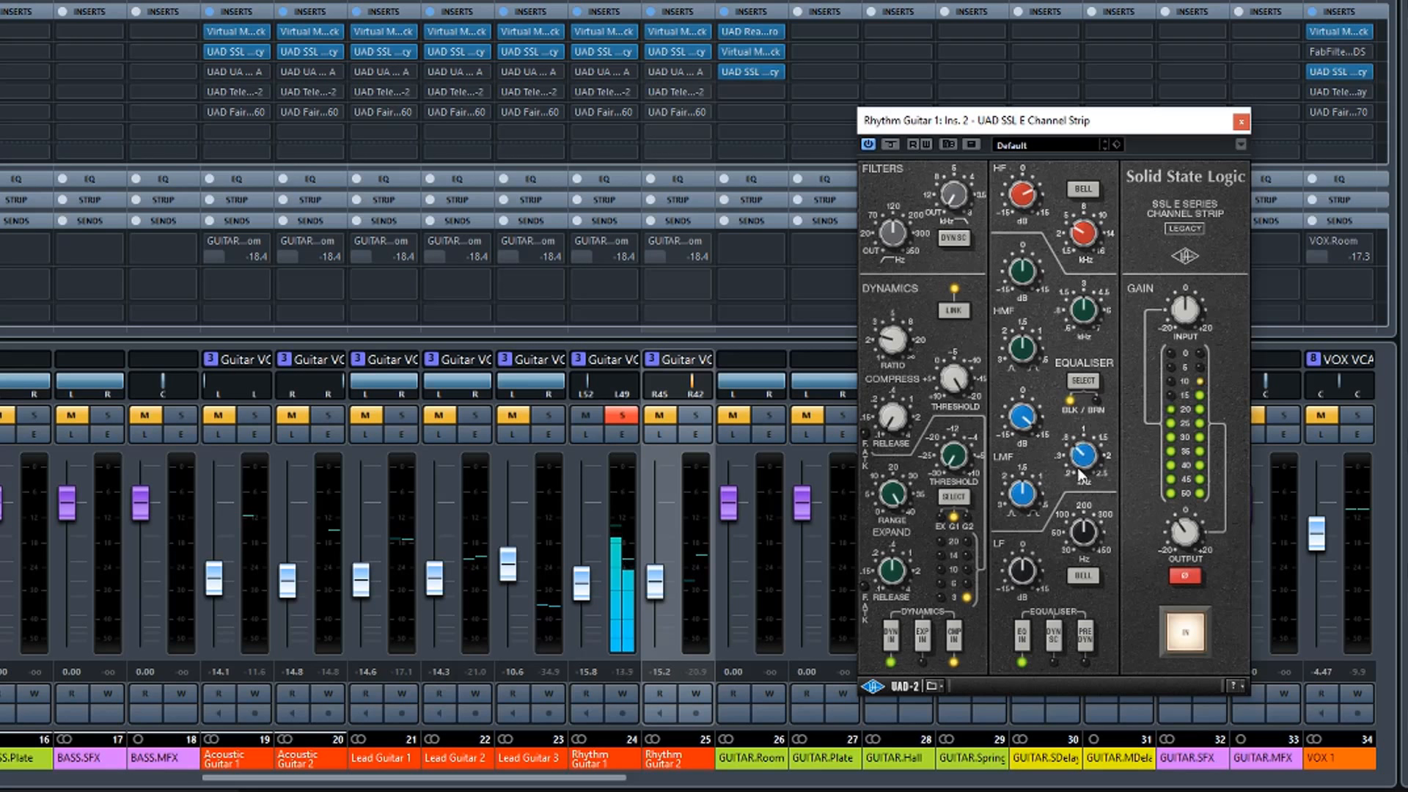
drag(1026, 427, 1027, 499)
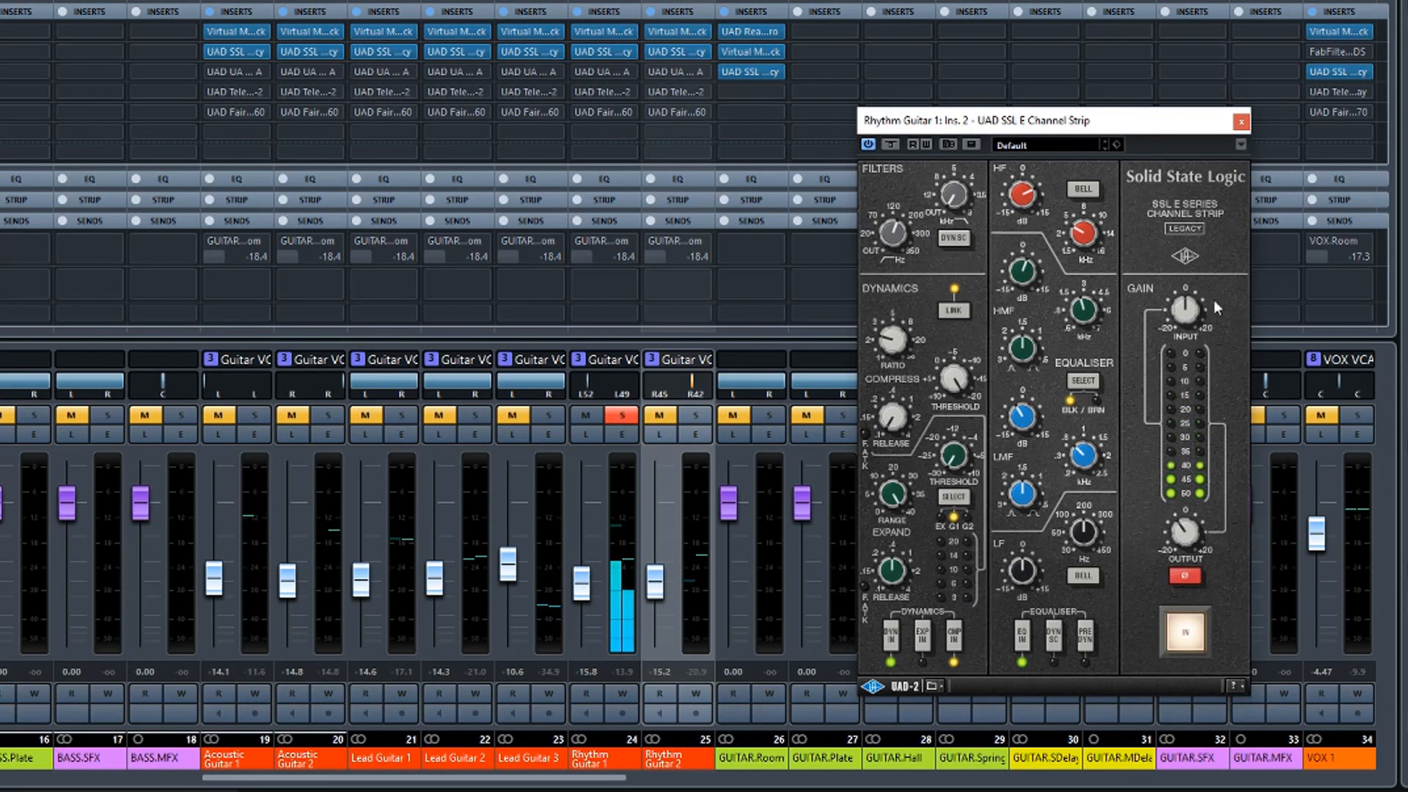
click(1241, 121)
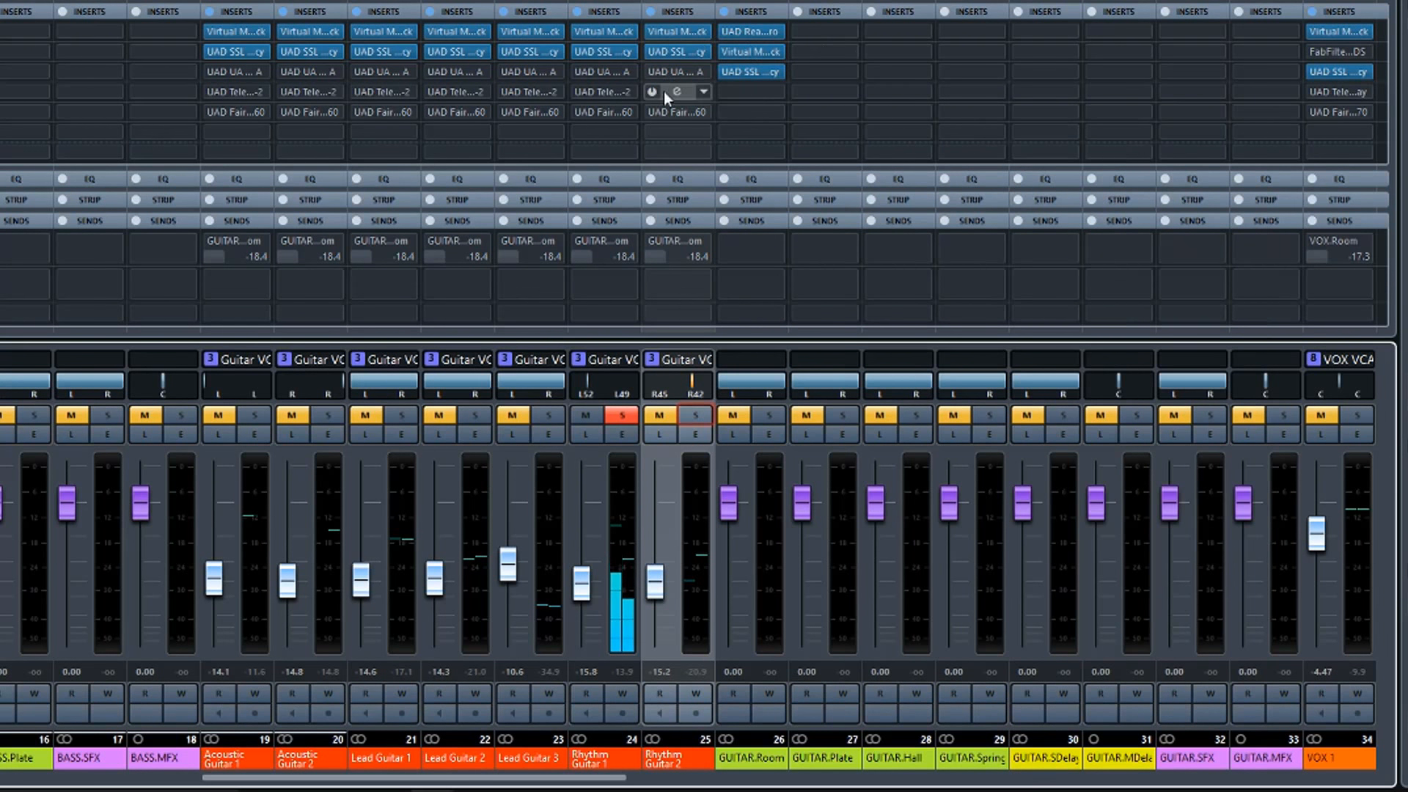
Copy Rhythm Guitar 1's SSL E Channel Strip setting onto the strip in Rhythm Guitar 2's insert 2.
click(606, 51)
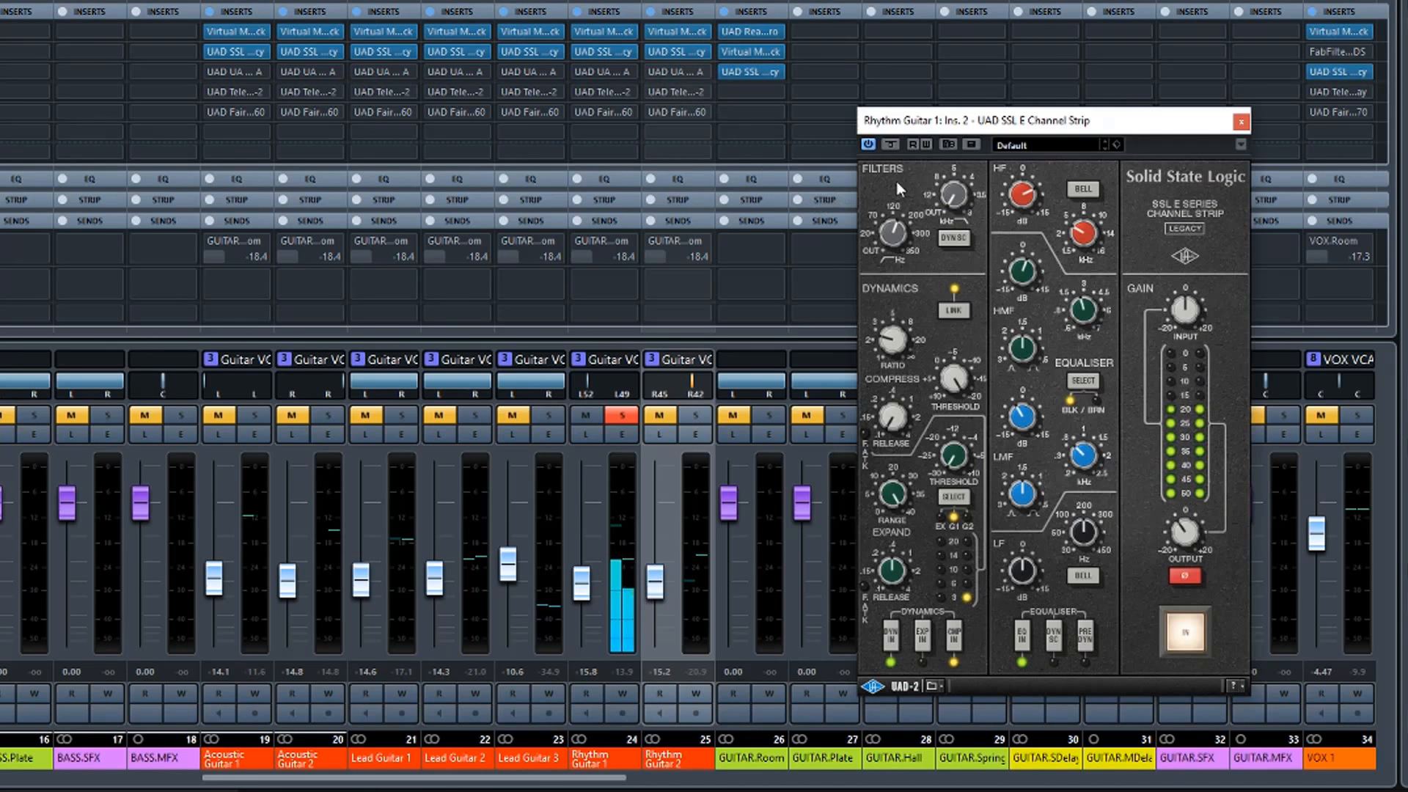
click(1241, 144)
click(1291, 185)
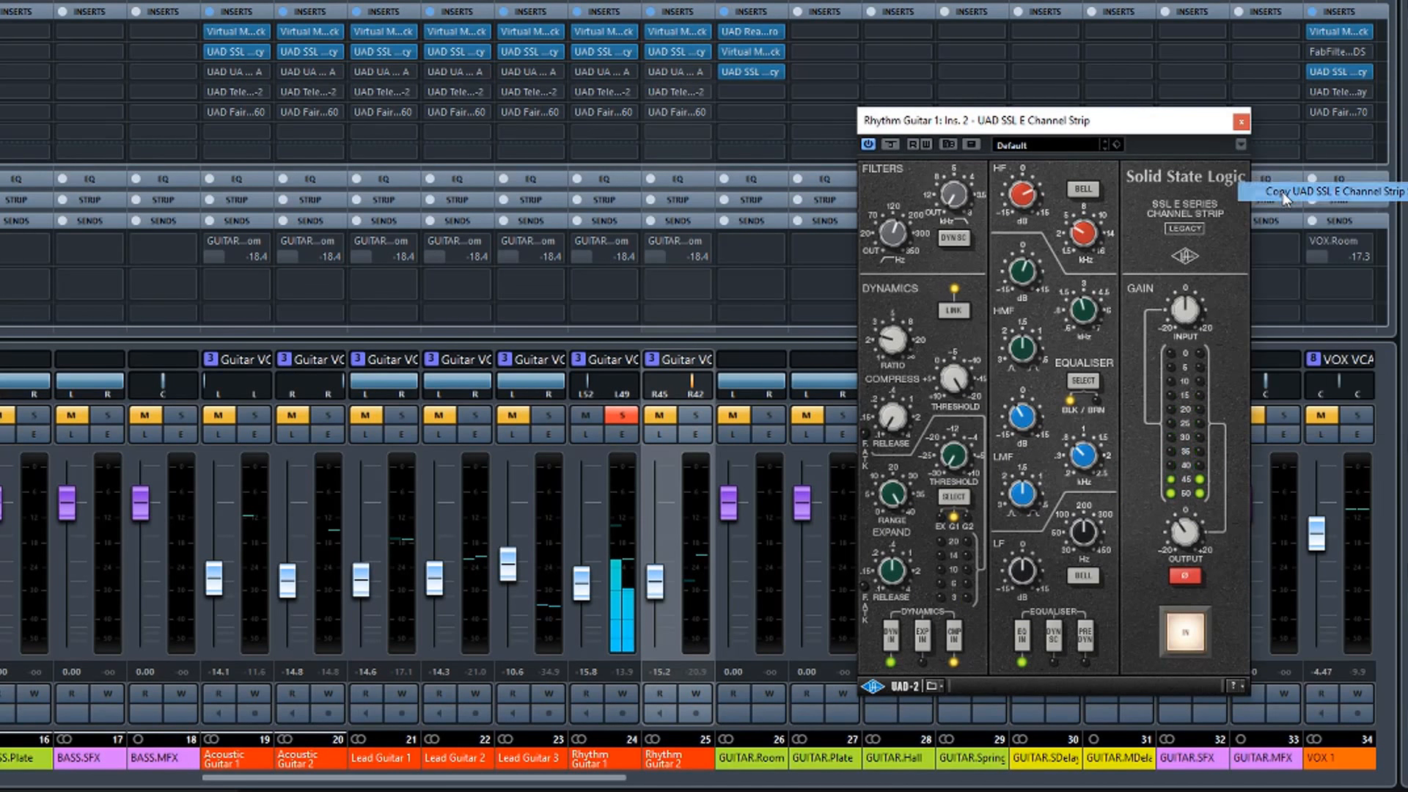
click(1239, 123)
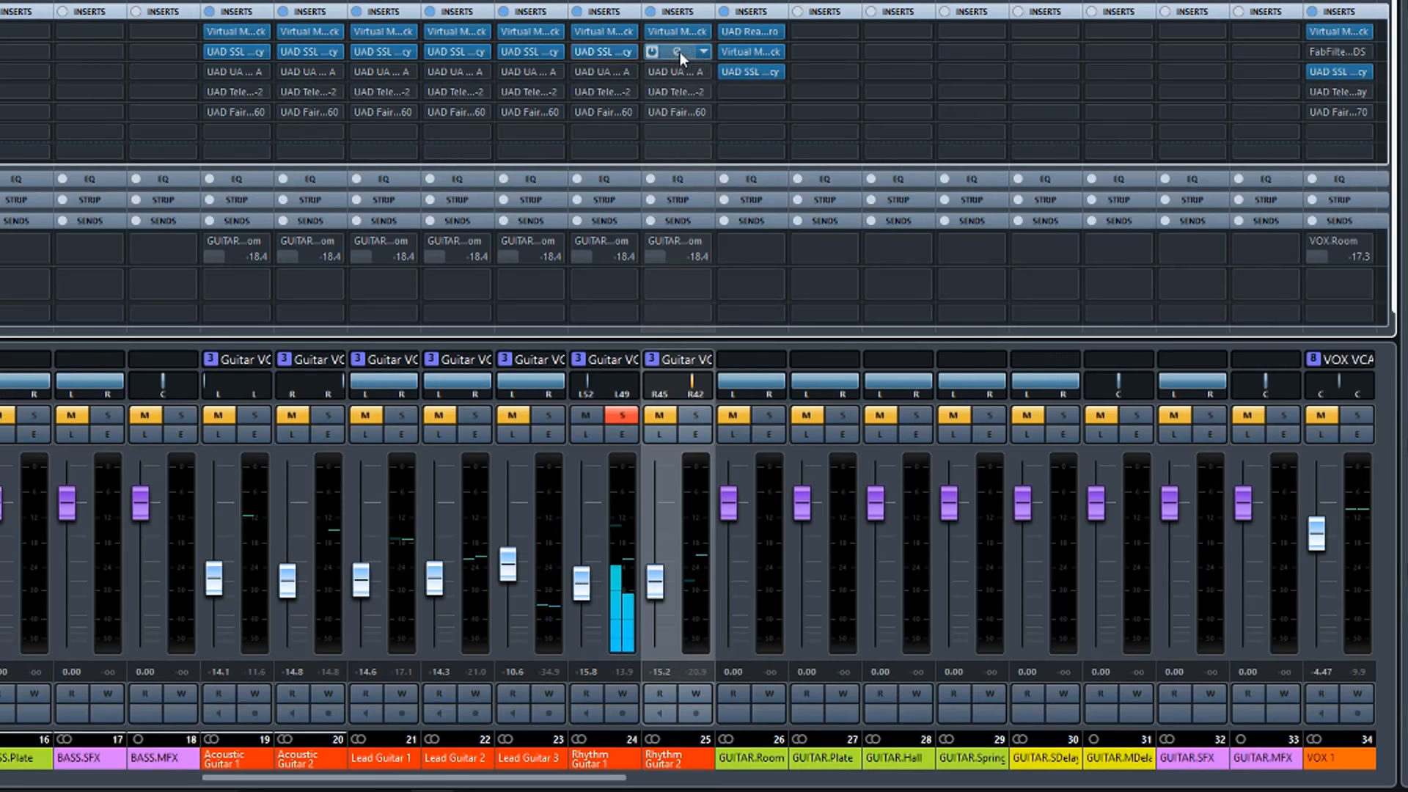
click(680, 53)
click(1240, 145)
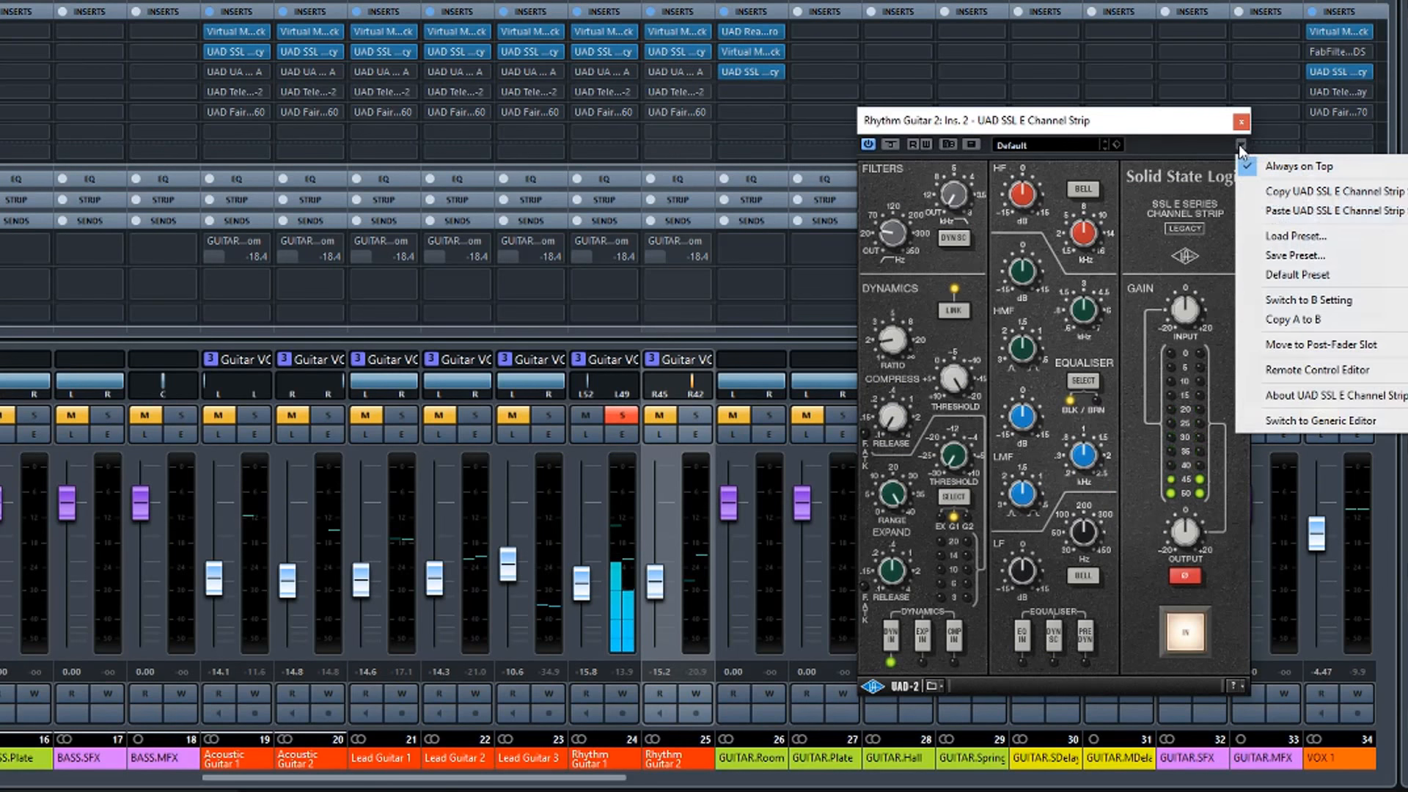
click(1291, 210)
Compare the two rhythm guitars in solo, release both solos, and close Rhythm Guitar 2's channel strip.
click(693, 415)
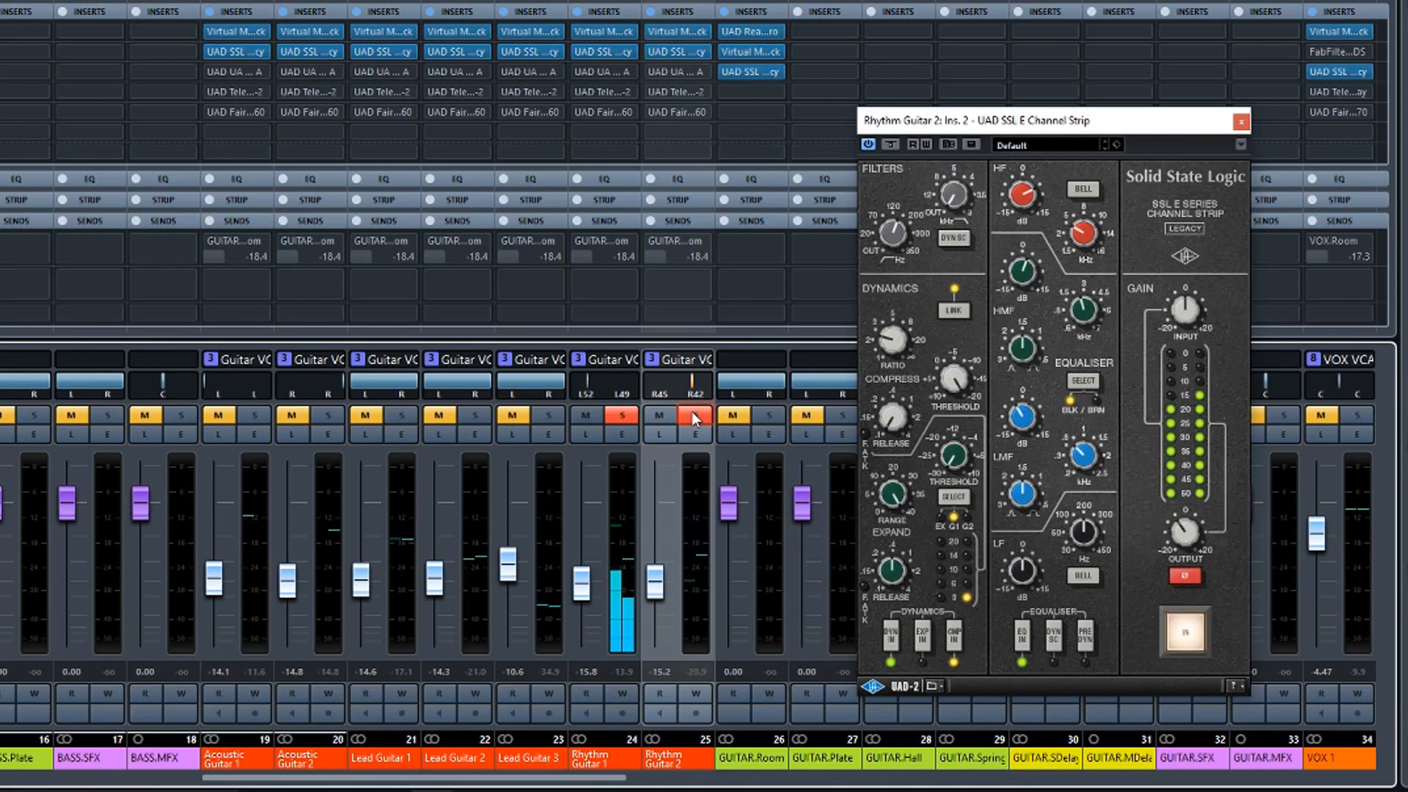
click(631, 414)
click(632, 414)
click(693, 416)
click(623, 416)
click(1241, 122)
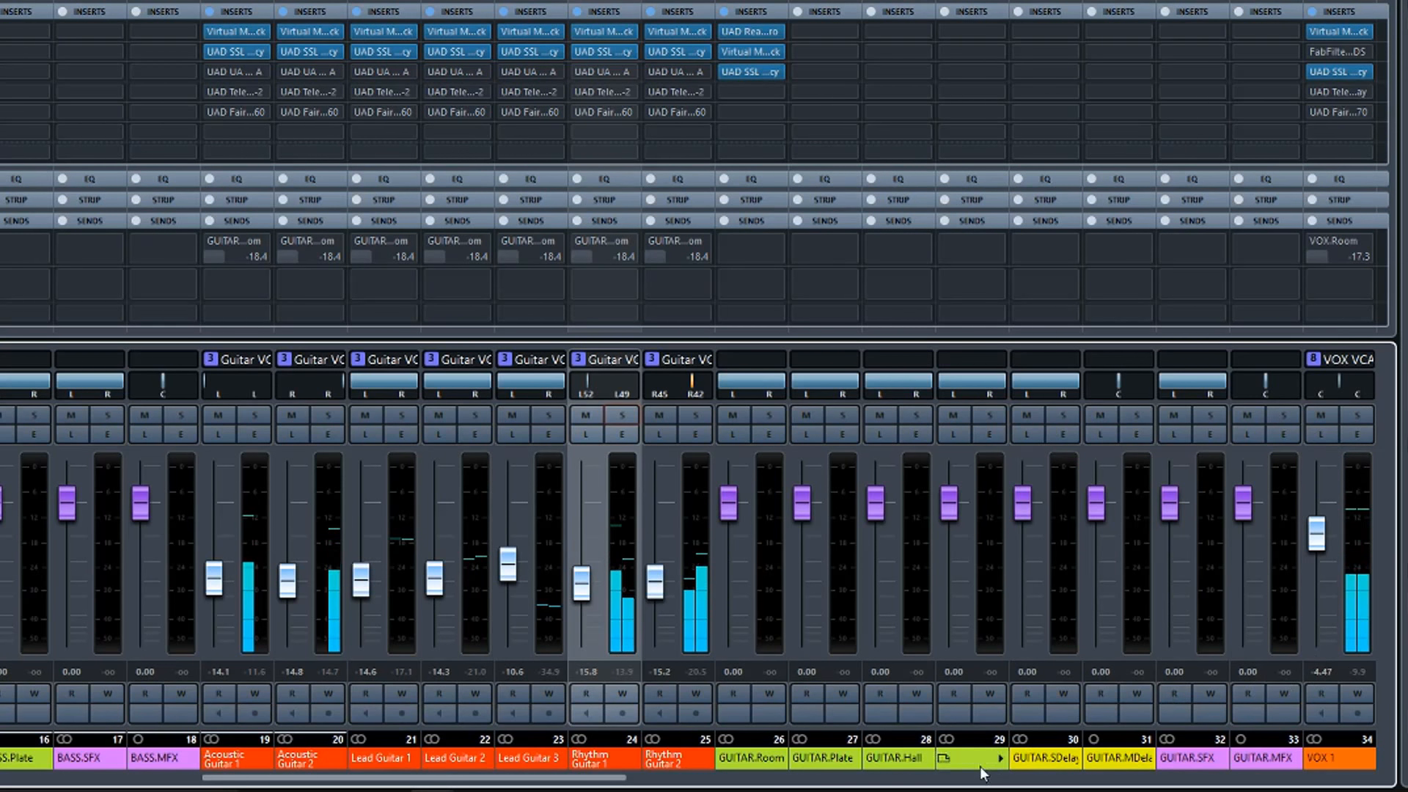
Open the UAD SSL E Channel Strip in VOX 1's insert 3 and move its window clear of the vocal channels.
drag(427, 783, 526, 779)
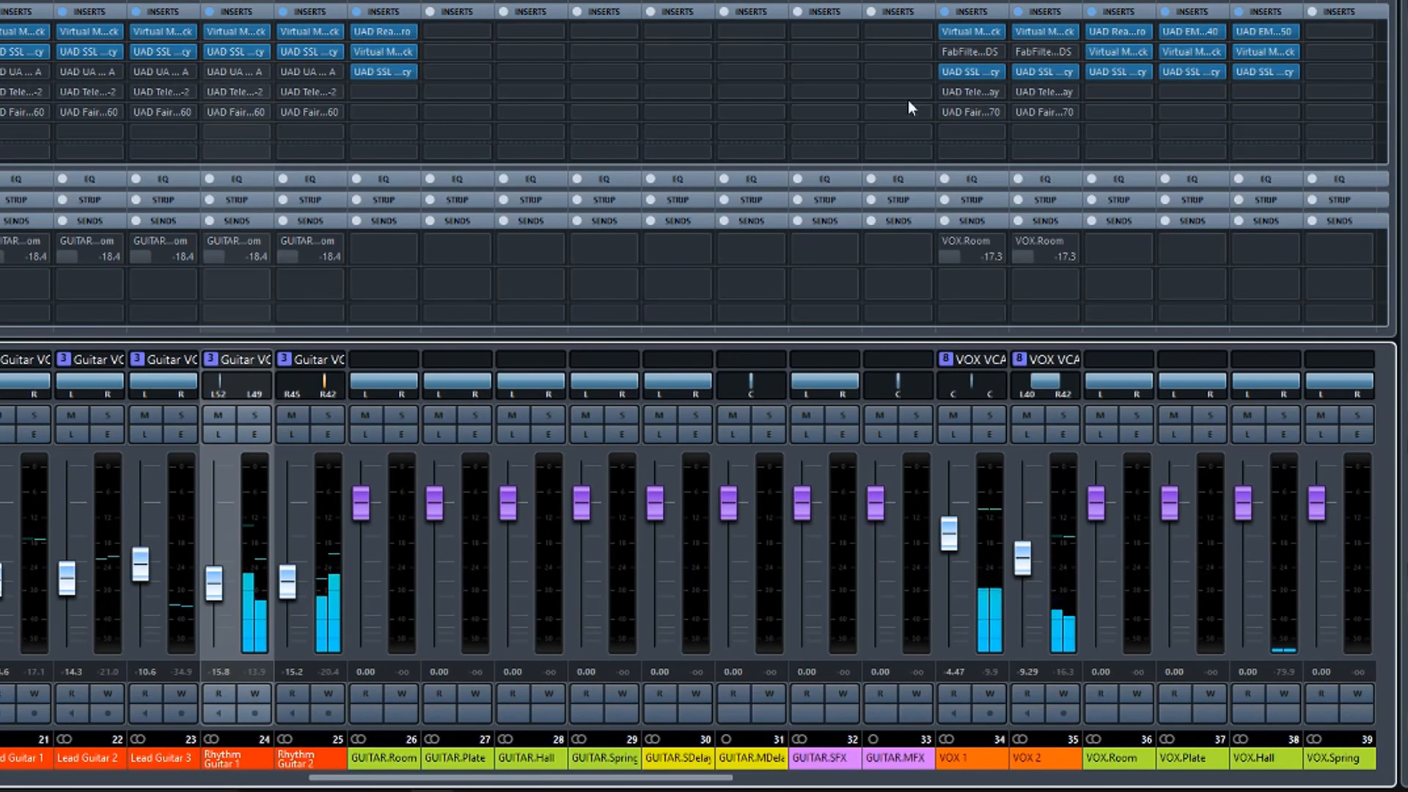
click(973, 31)
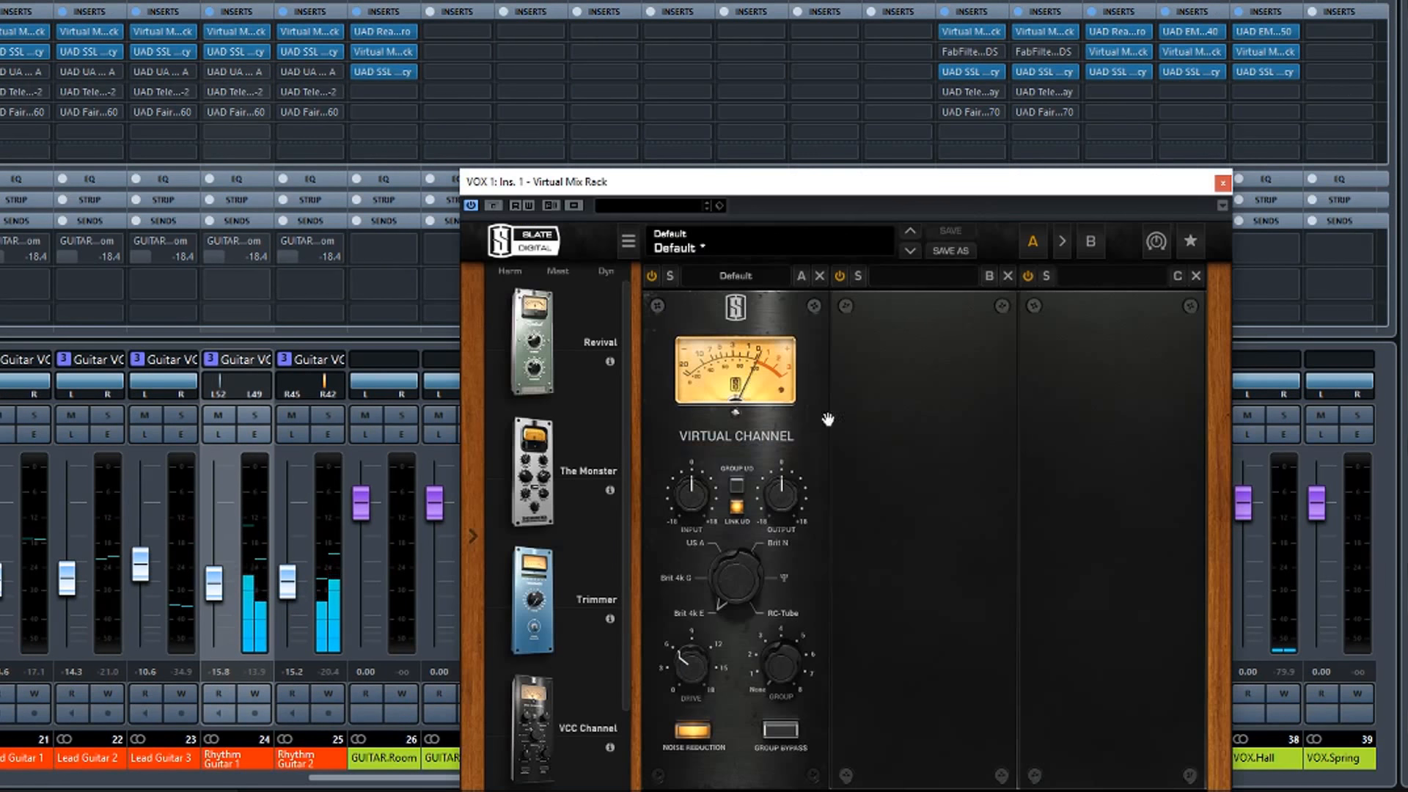
click(1222, 182)
click(971, 71)
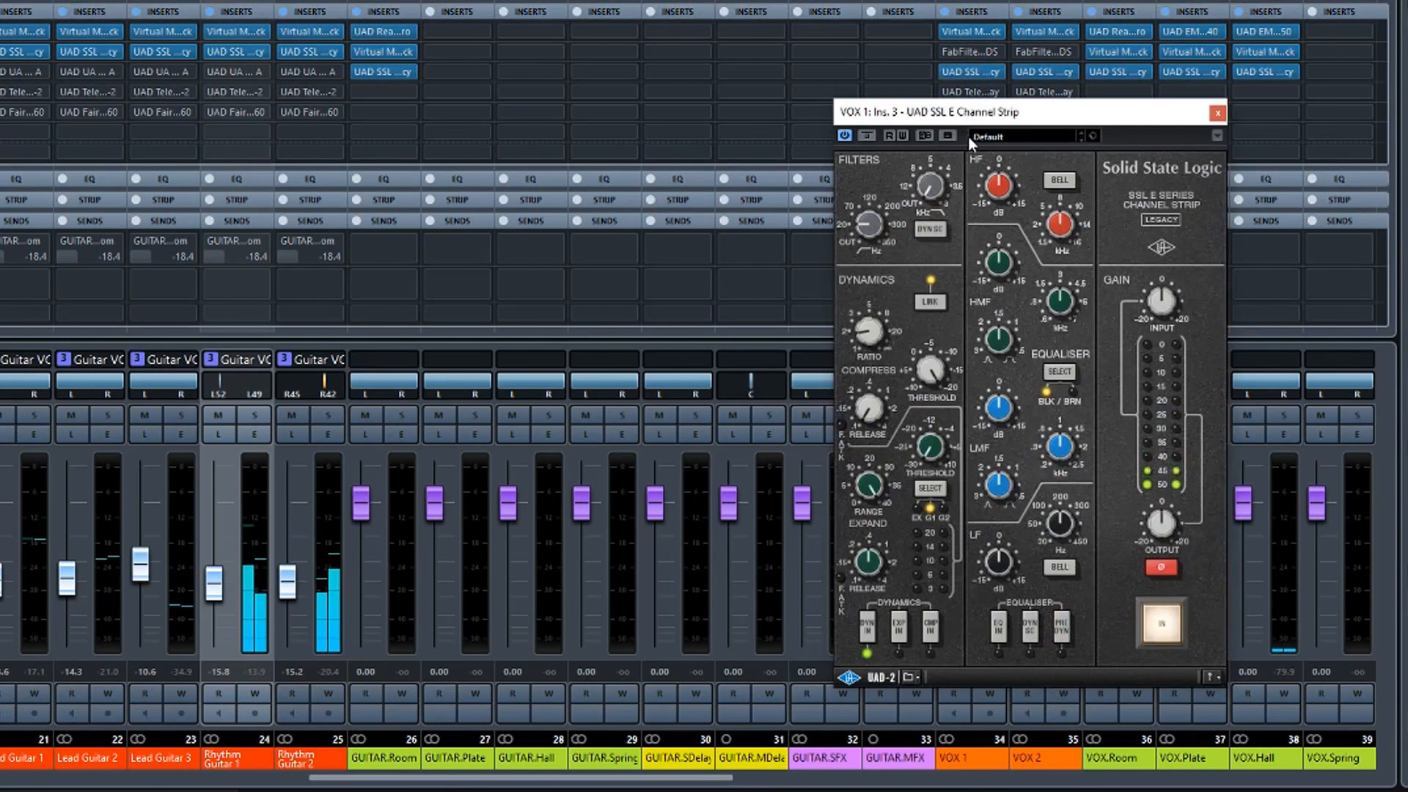
drag(970, 123, 524, 91)
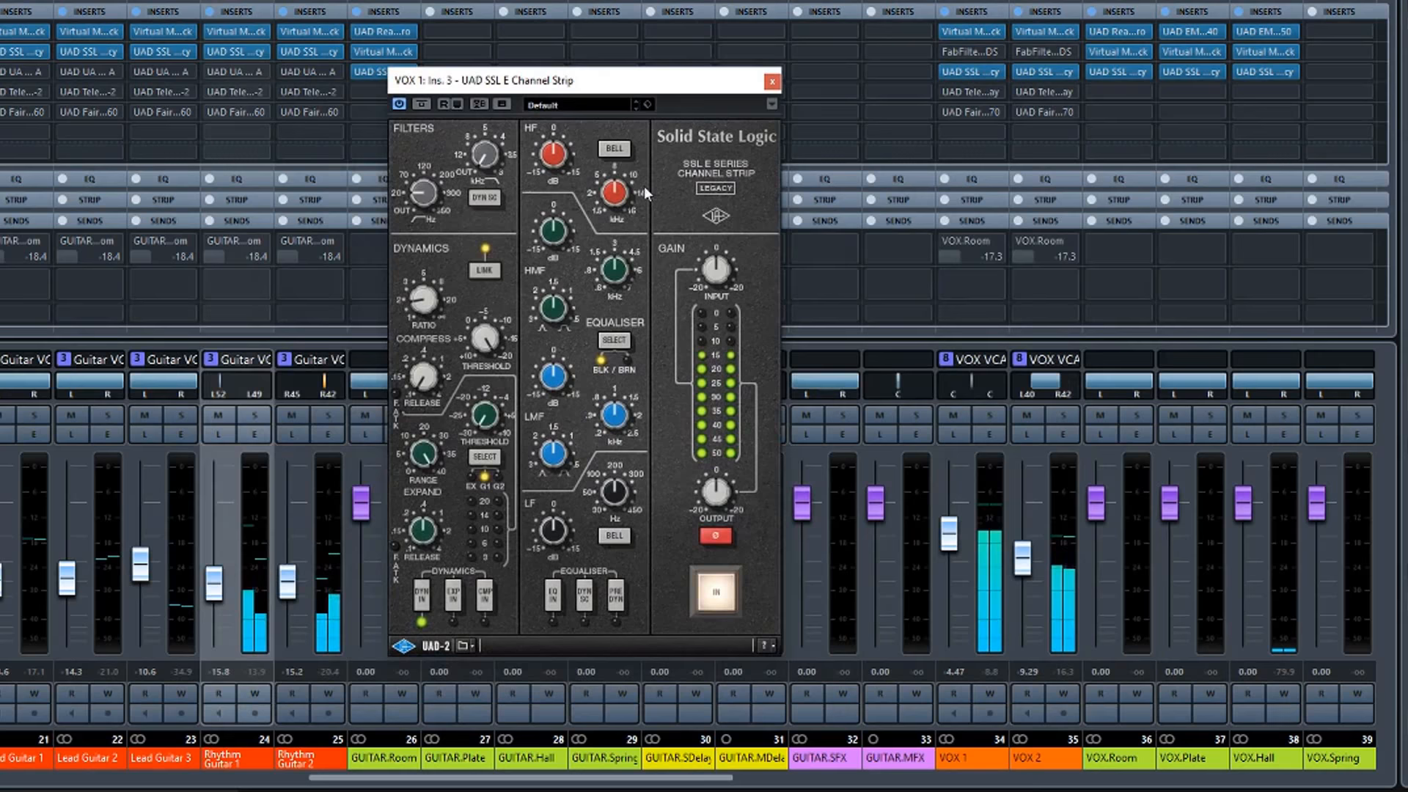
With VOX 2 muted, compress VOX 1 with reduced output gain, equalise it with boosted highs and an LMF cut, and close its strip.
click(1029, 411)
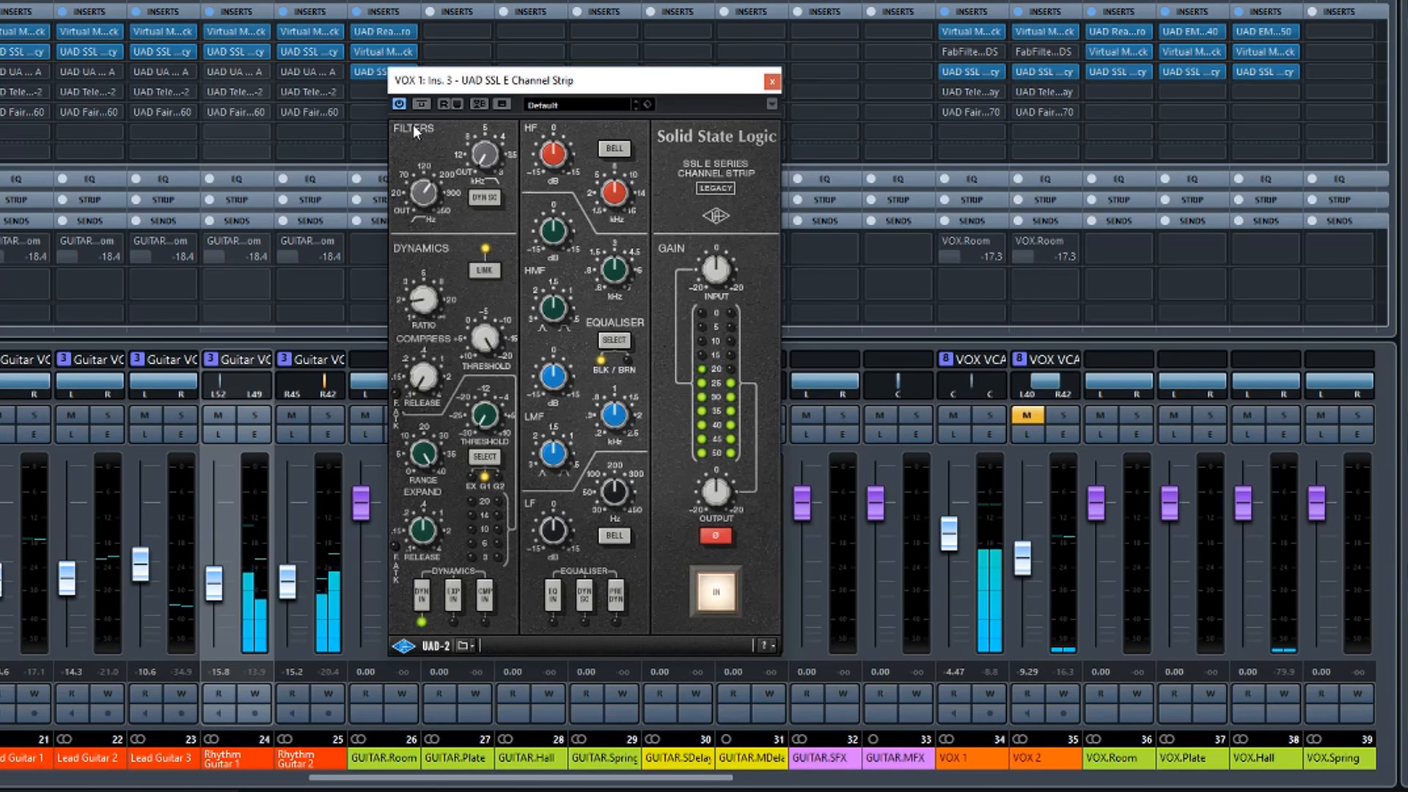
click(485, 596)
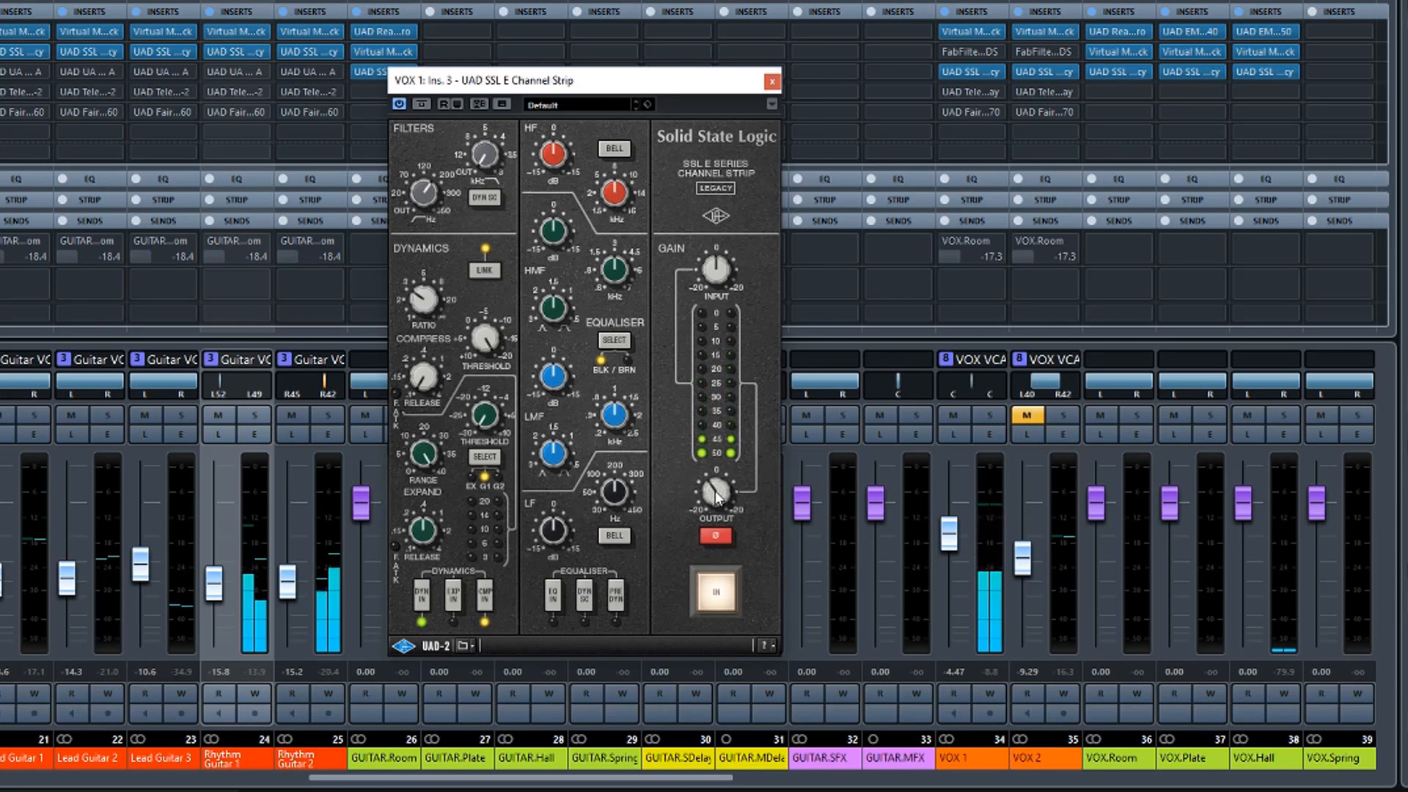
click(553, 596)
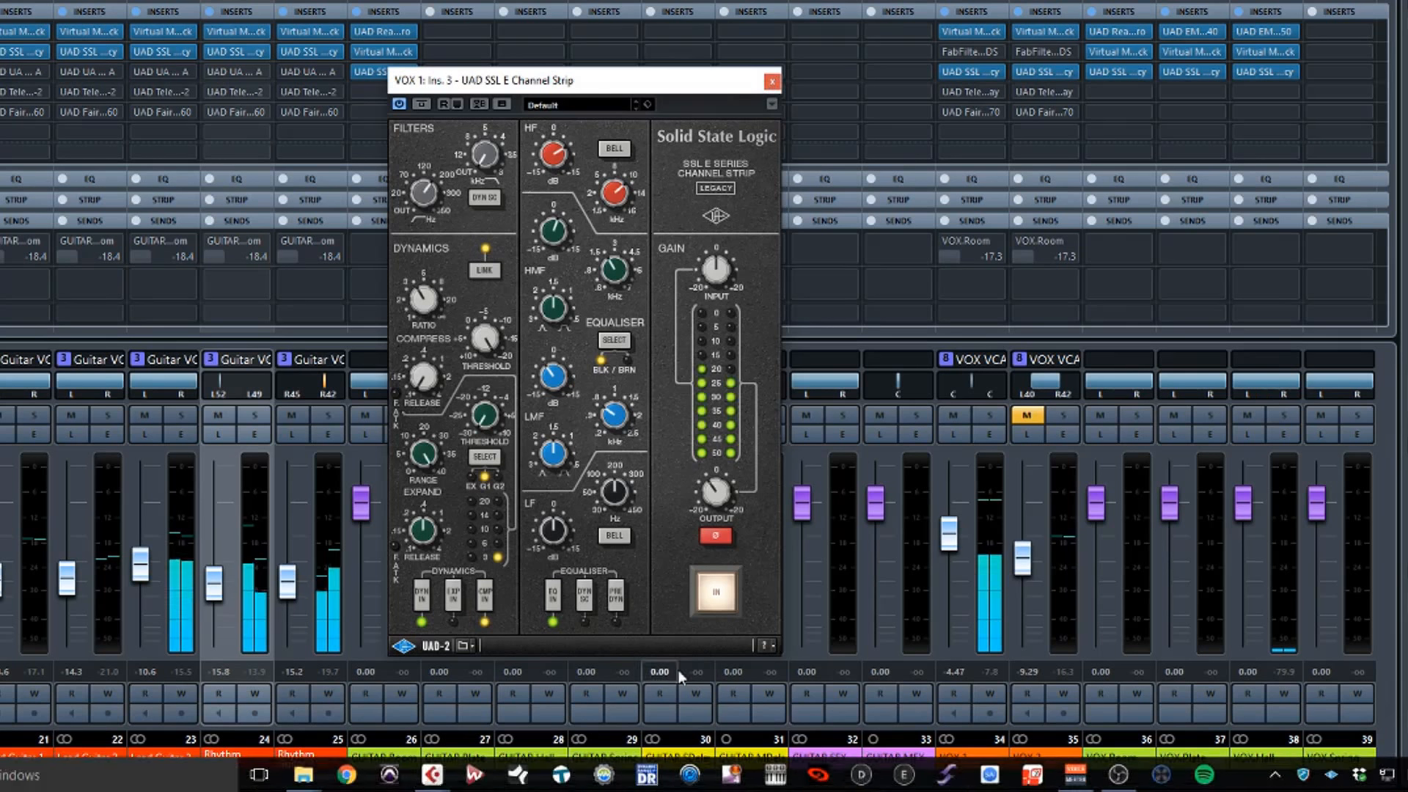
click(716, 594)
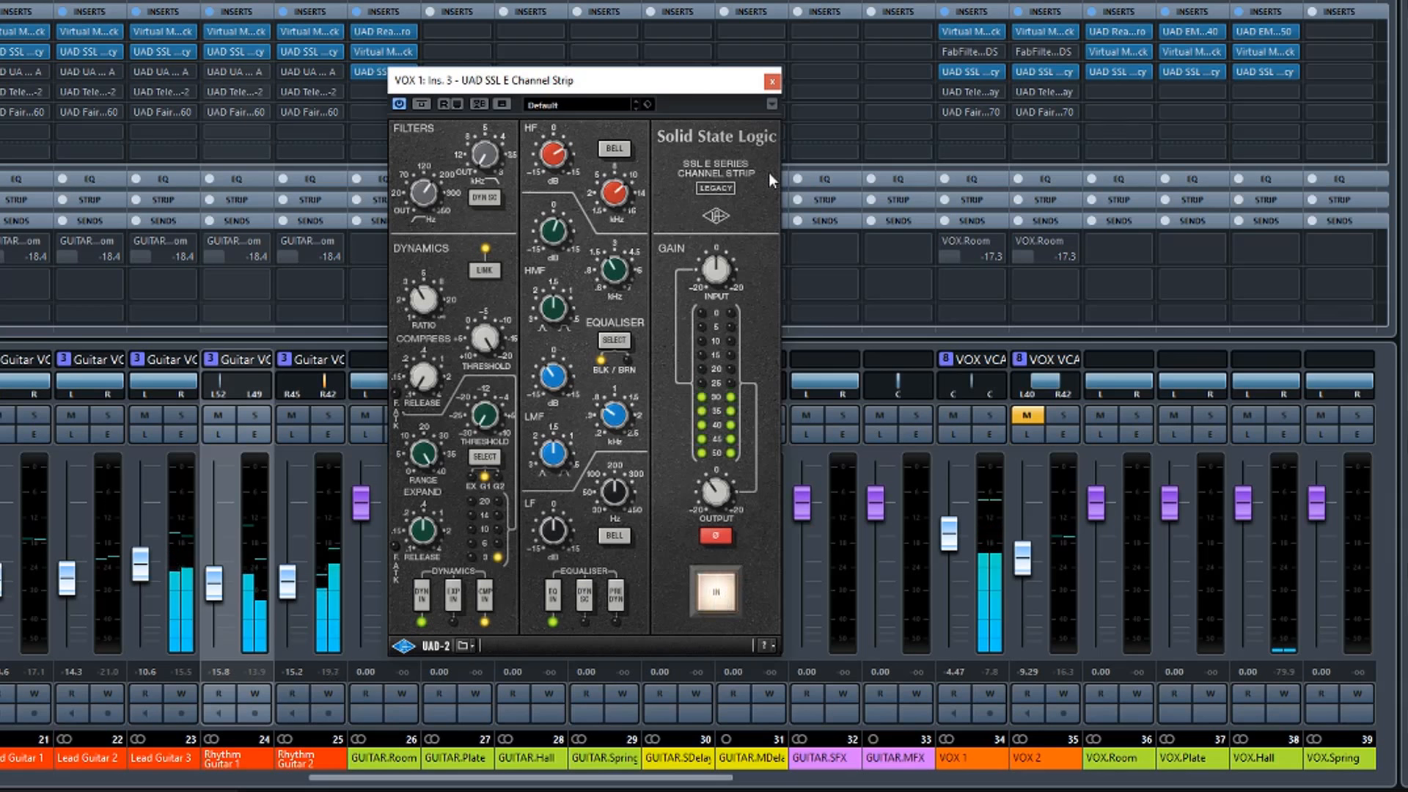
click(771, 82)
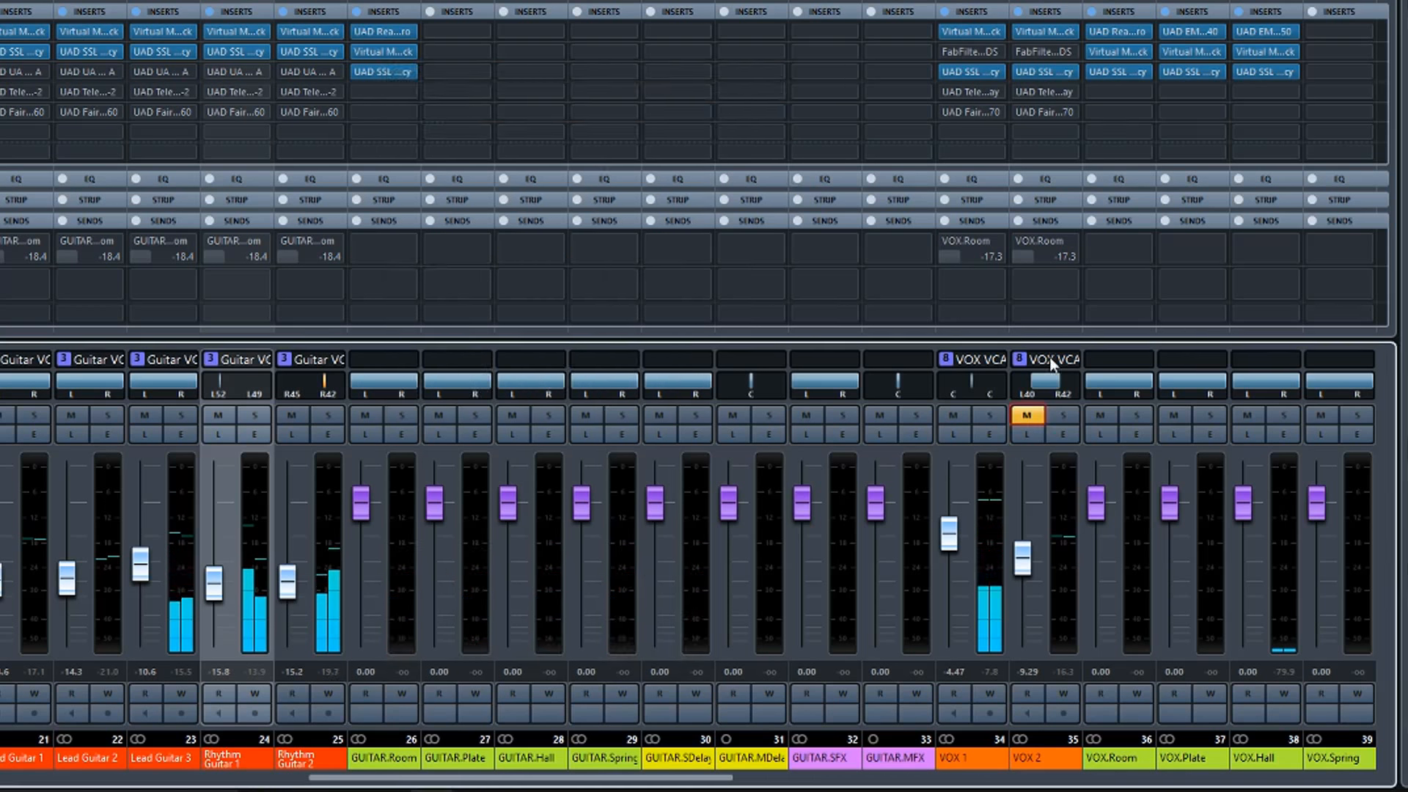
Solo VOX 2 and copy the UAD SSL E Channel Strip setting from VOX 1's insert 3.
click(1063, 413)
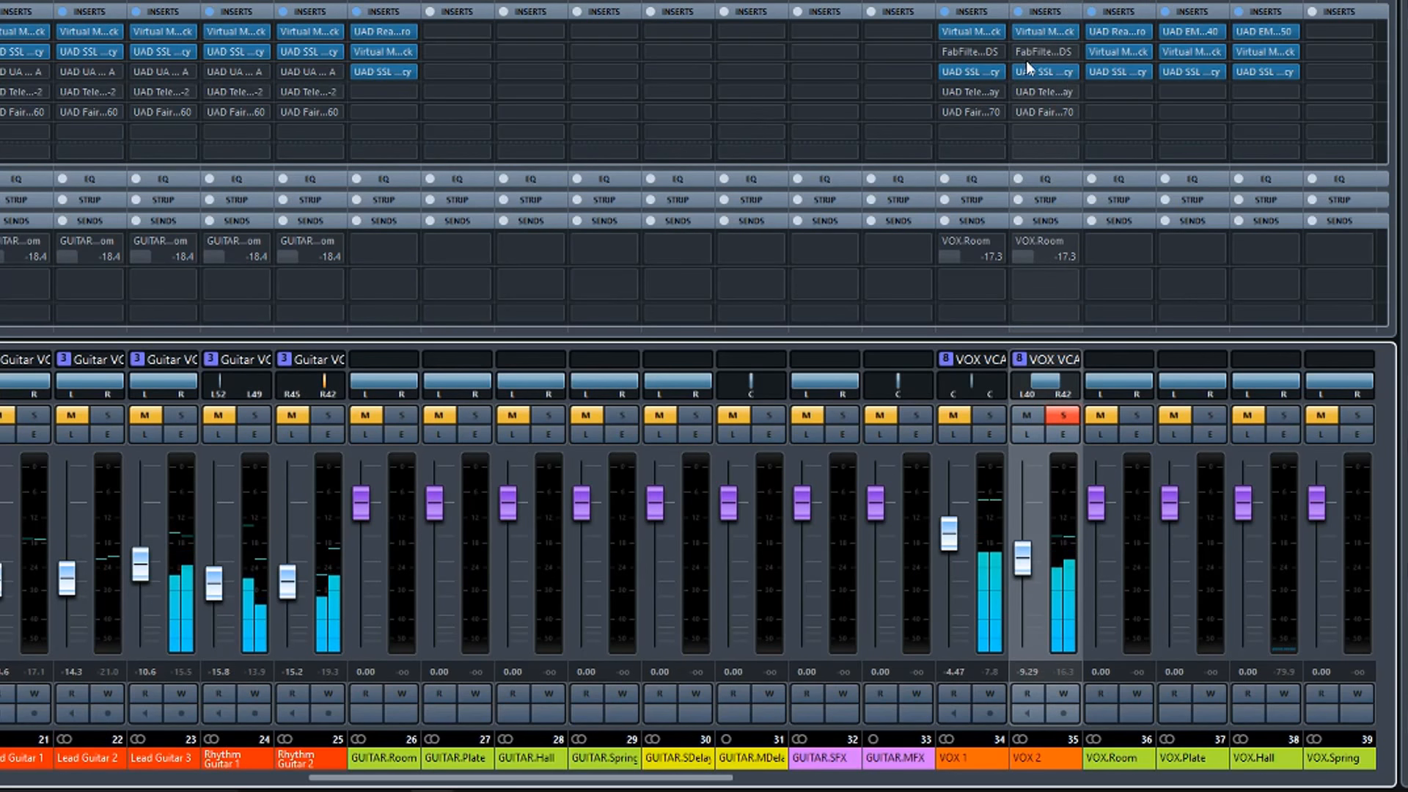
click(981, 72)
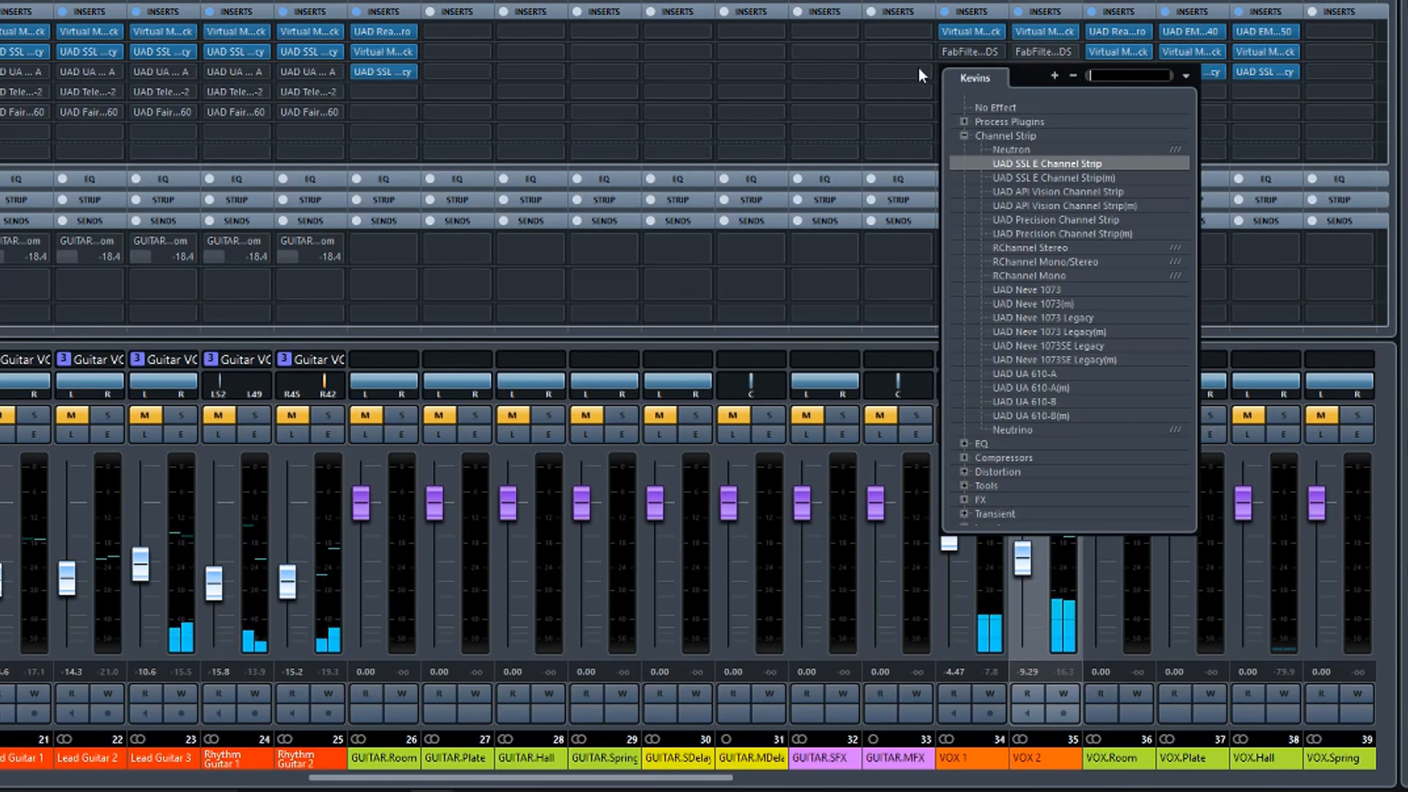
click(918, 68)
click(965, 73)
click(771, 104)
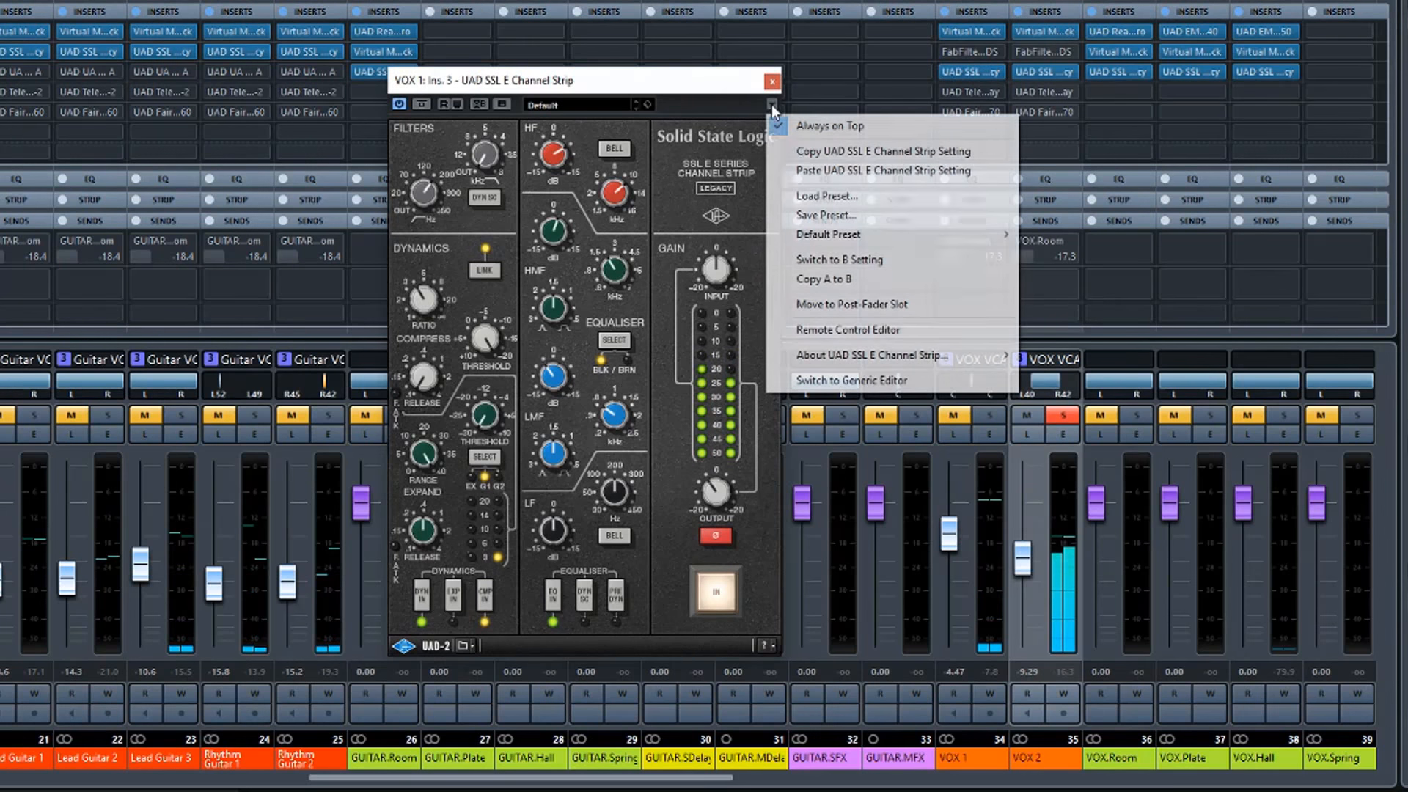
click(821, 147)
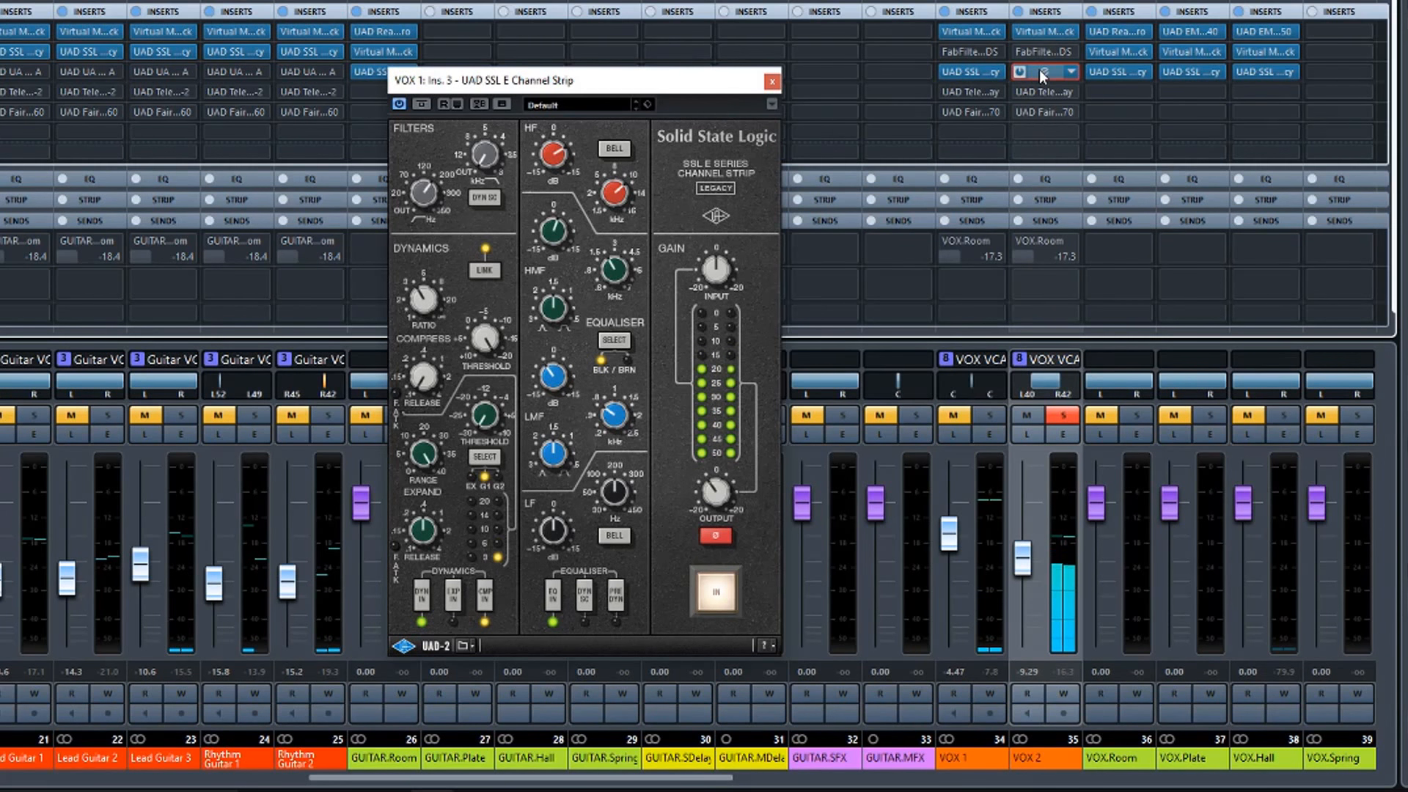
Paste the copied setting onto the channel strip in VOX 2's insert 3, close it and release VOX 2's solo.
click(1040, 69)
click(767, 103)
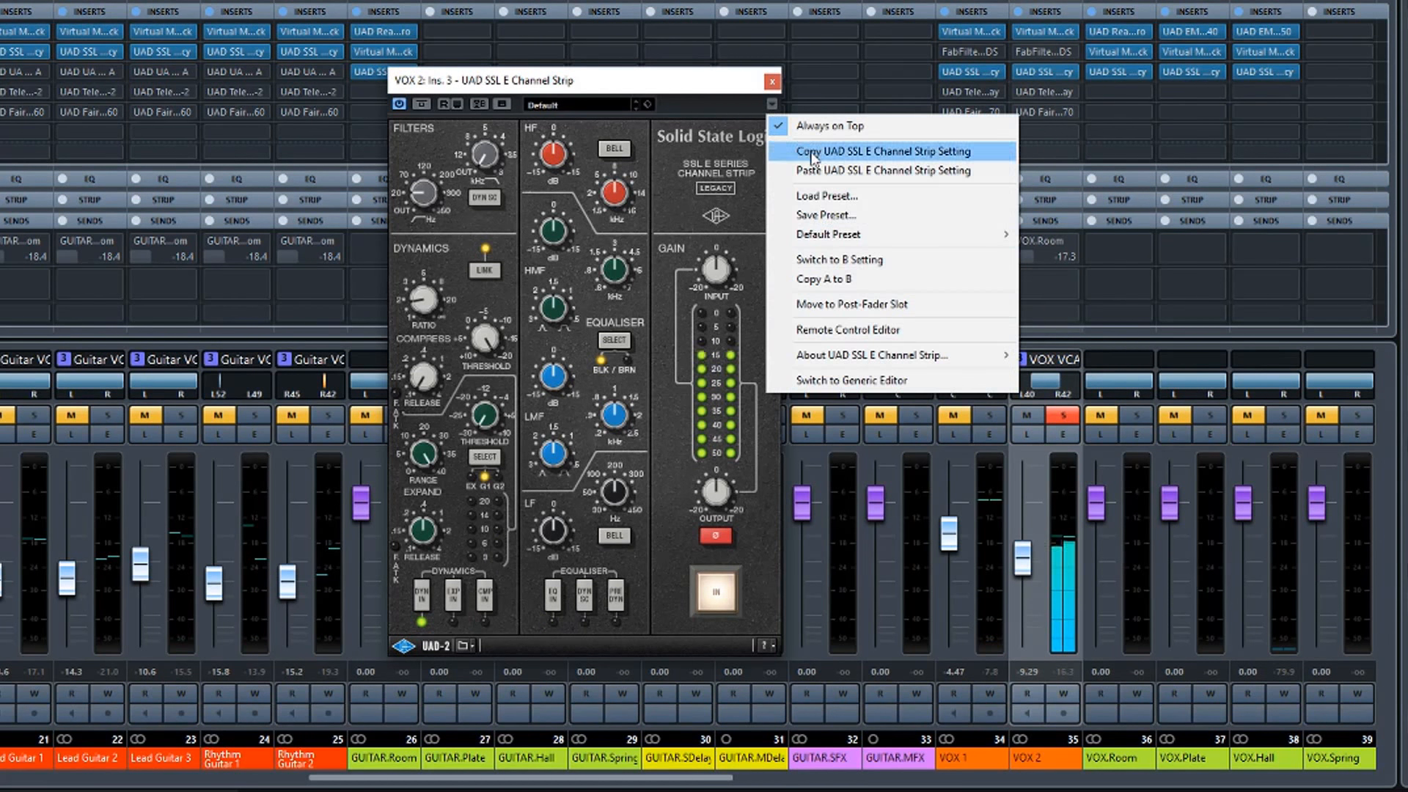
click(815, 166)
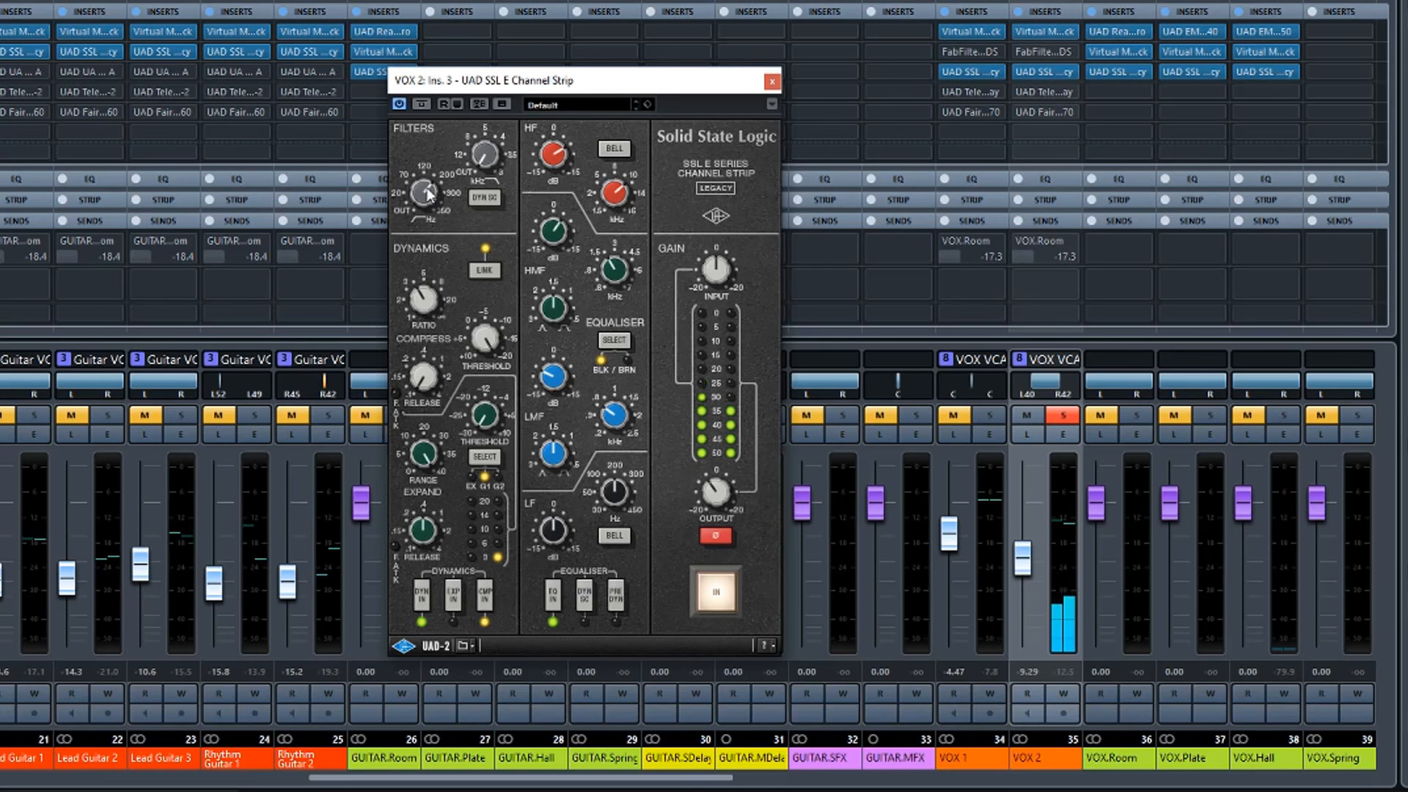
click(770, 82)
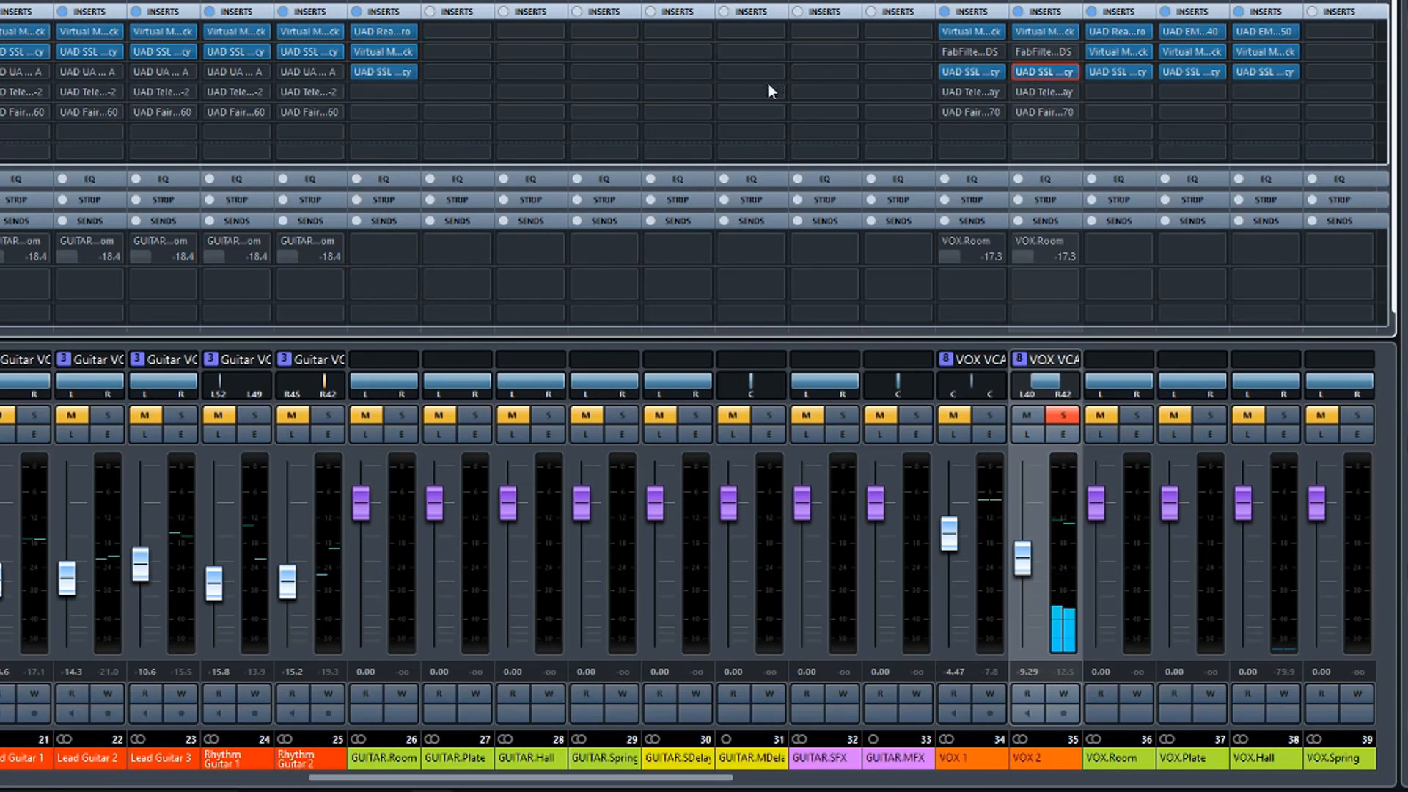
click(1064, 415)
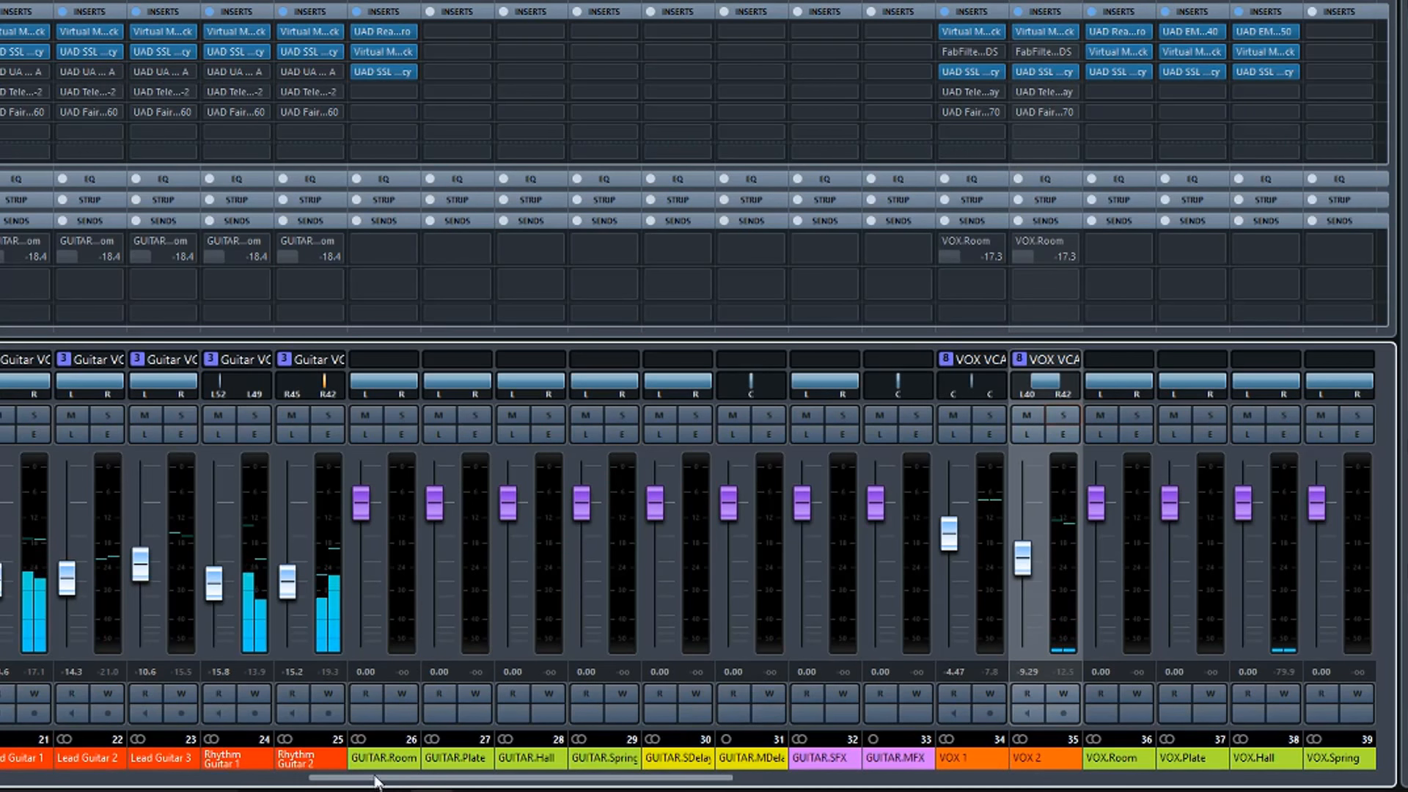
Solo Lead Guitar 1, switch in the compressor on its insert 2 SSL E Channel Strip and lower the output gain.
drag(402, 782, 318, 782)
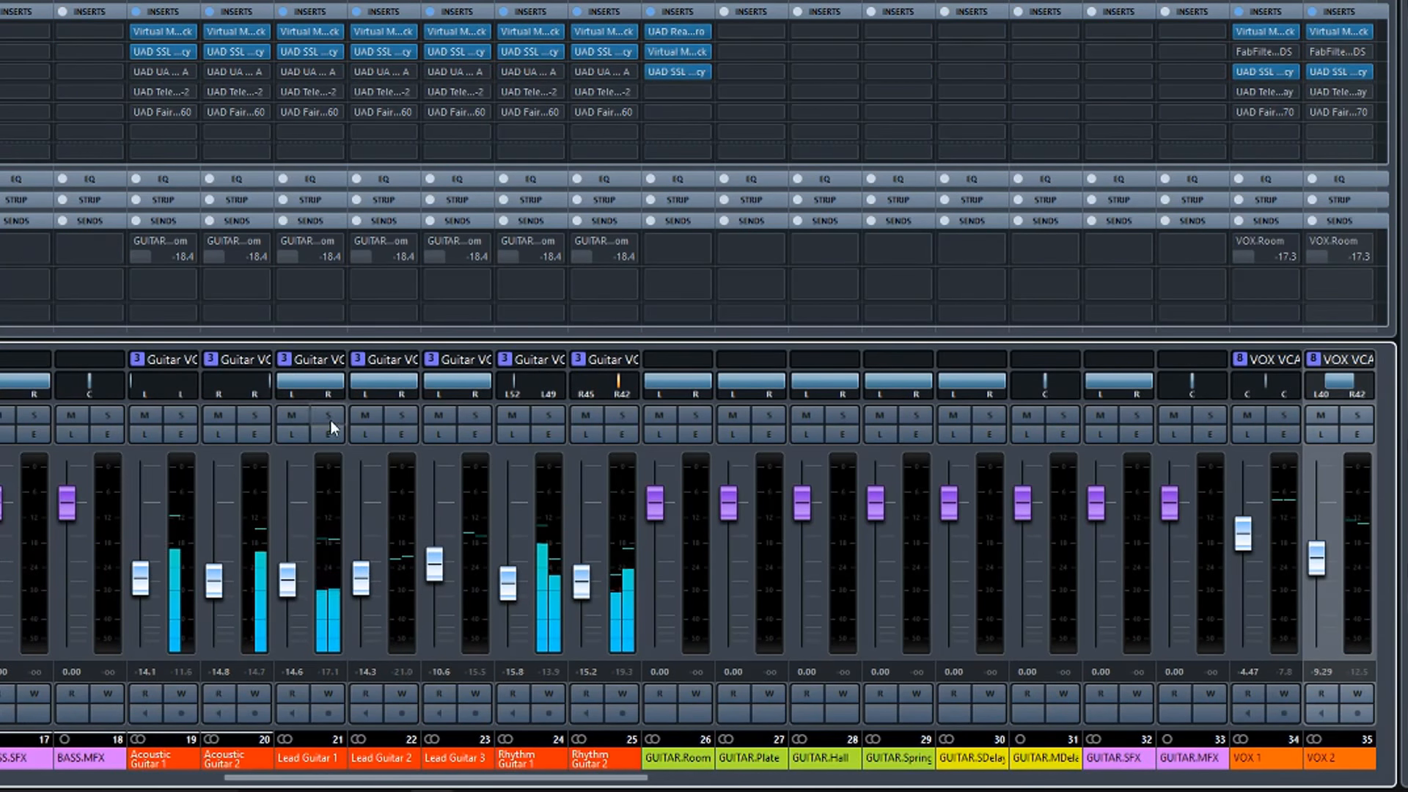
click(305, 51)
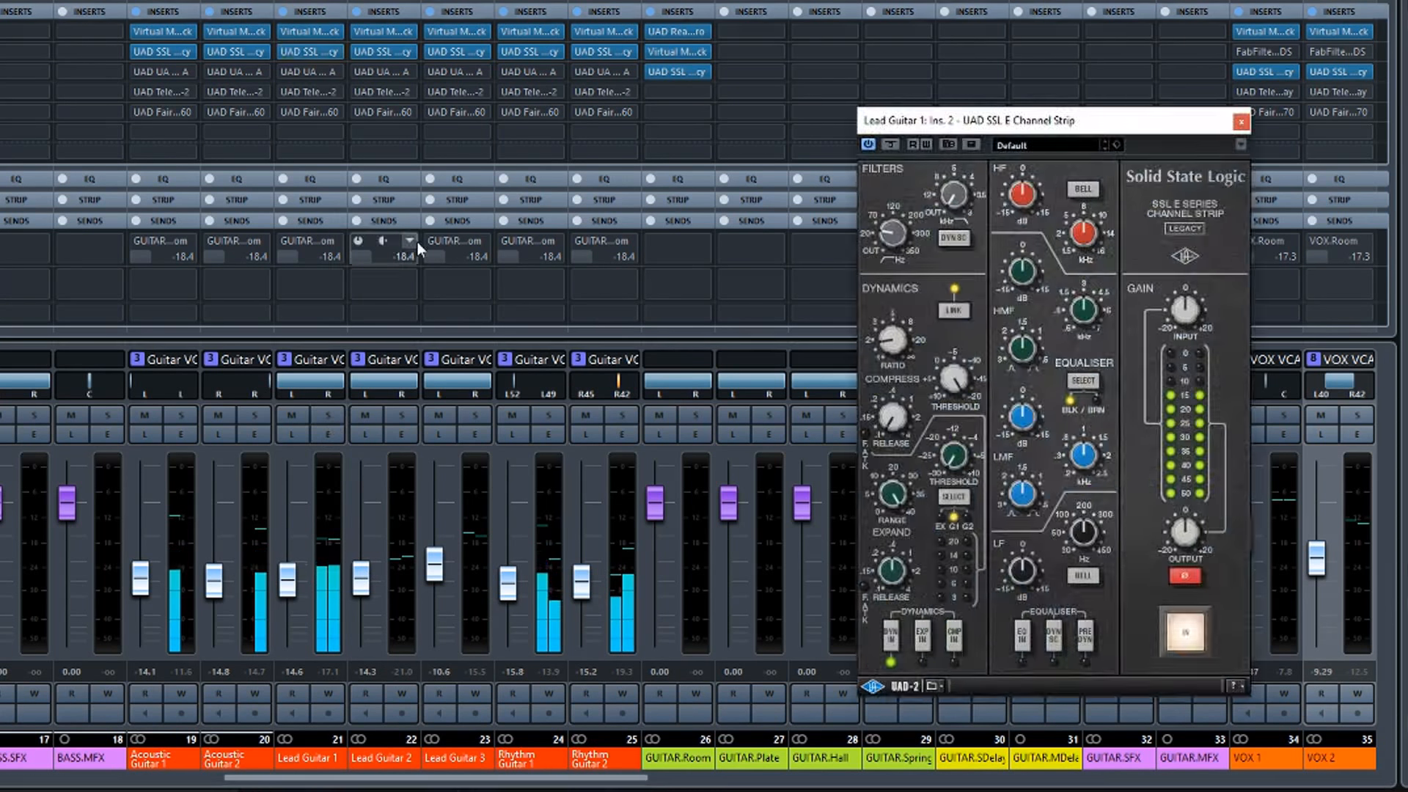
click(326, 415)
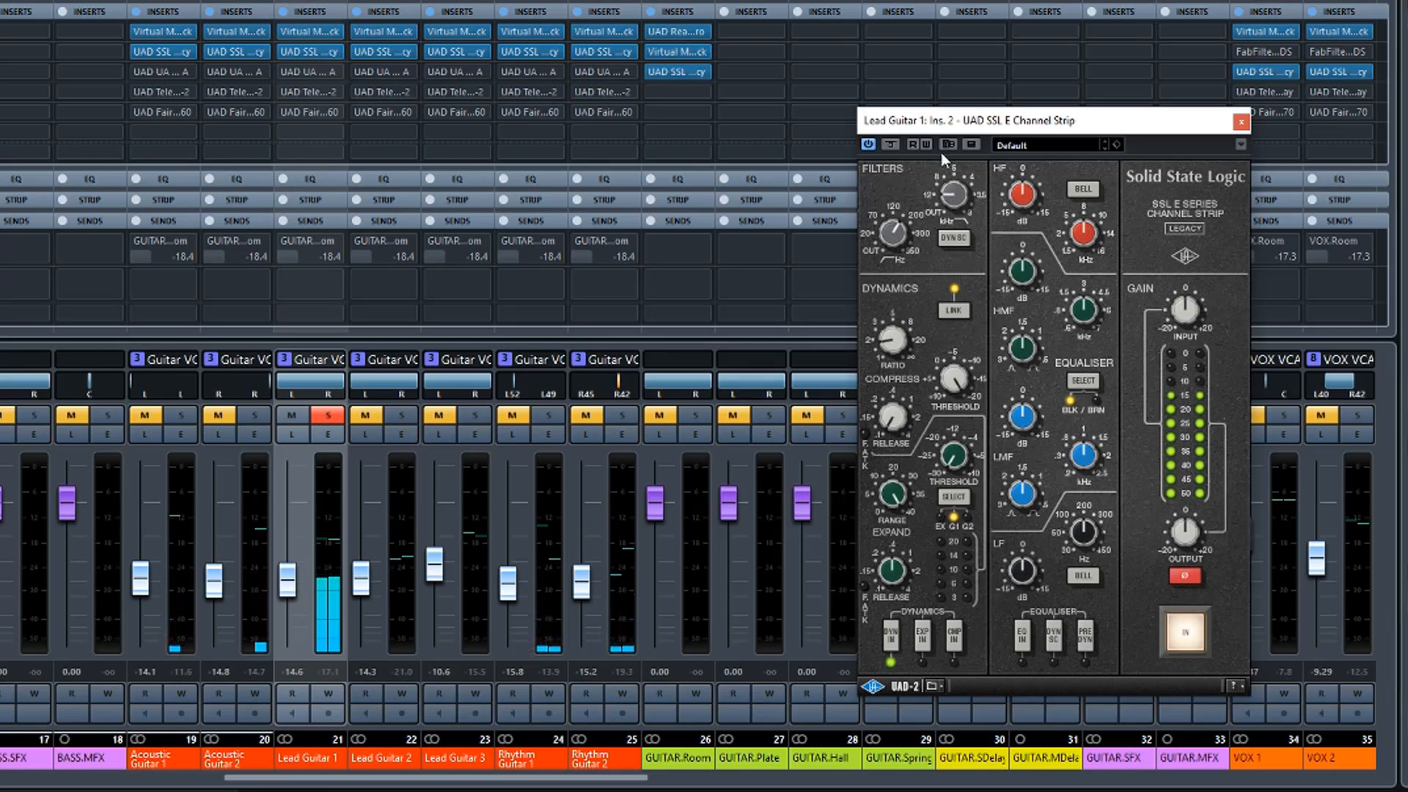
click(954, 636)
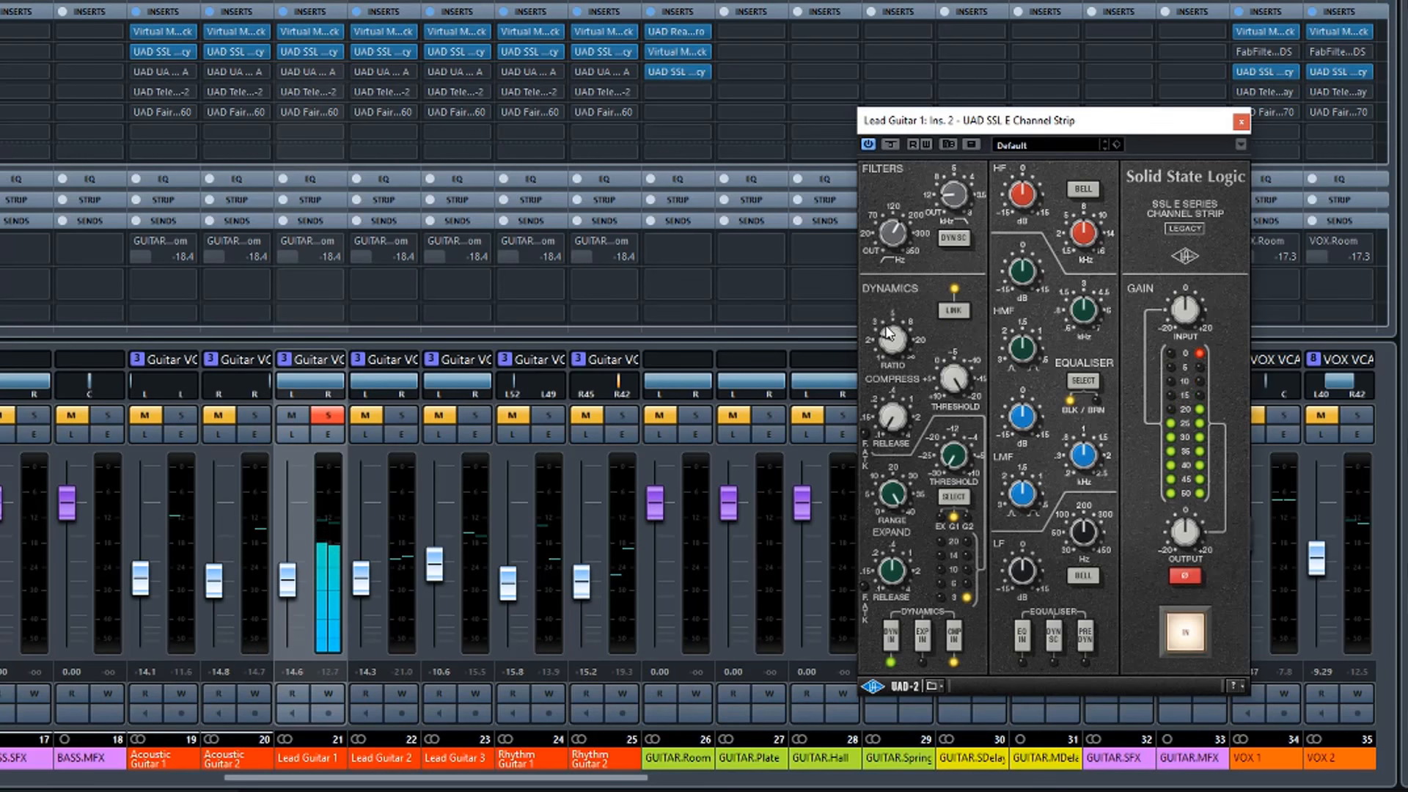
drag(1190, 523, 1187, 539)
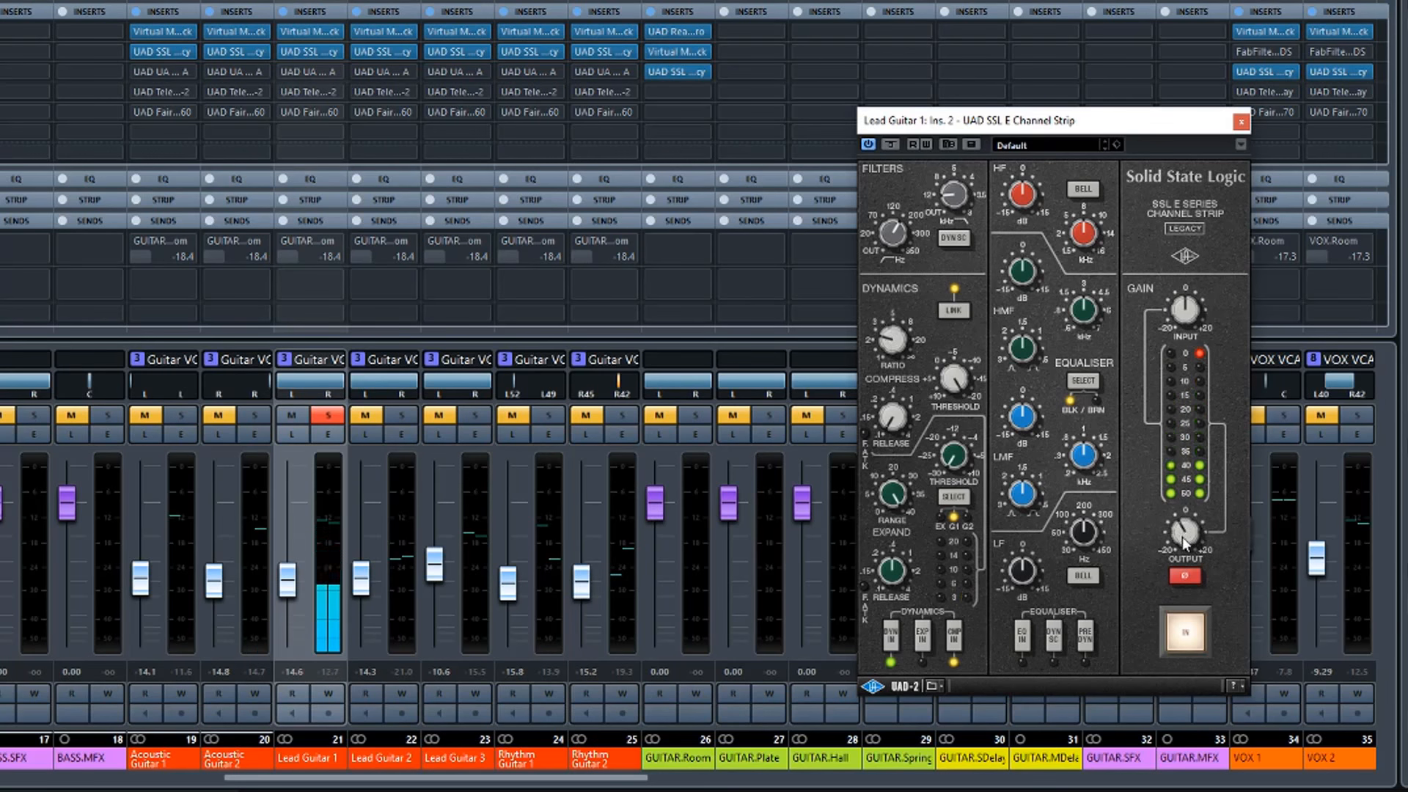
Expand the Guitar Tracks folder in the project window and restart playback near bar 29, at Lead Guitar 1's first part.
key(F3)
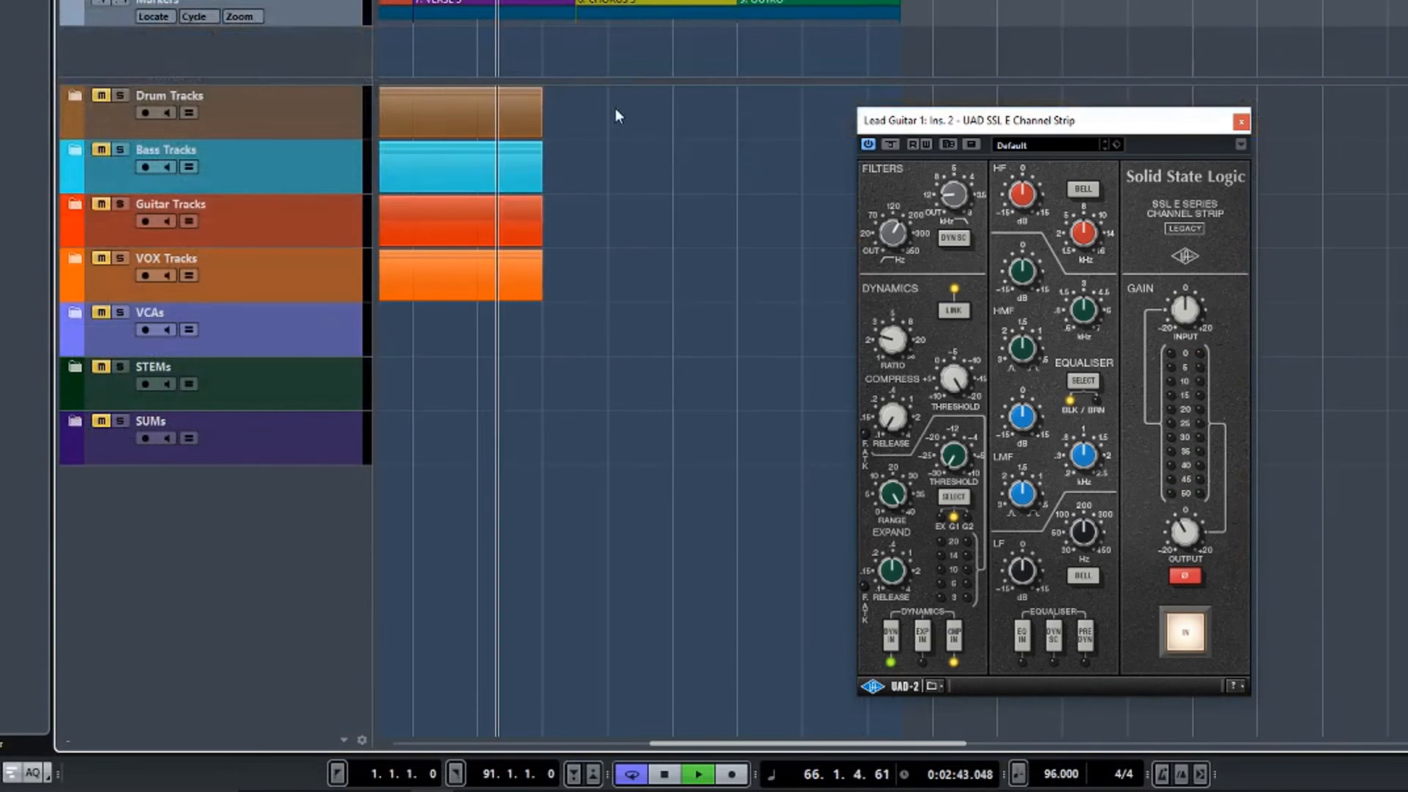
click(74, 204)
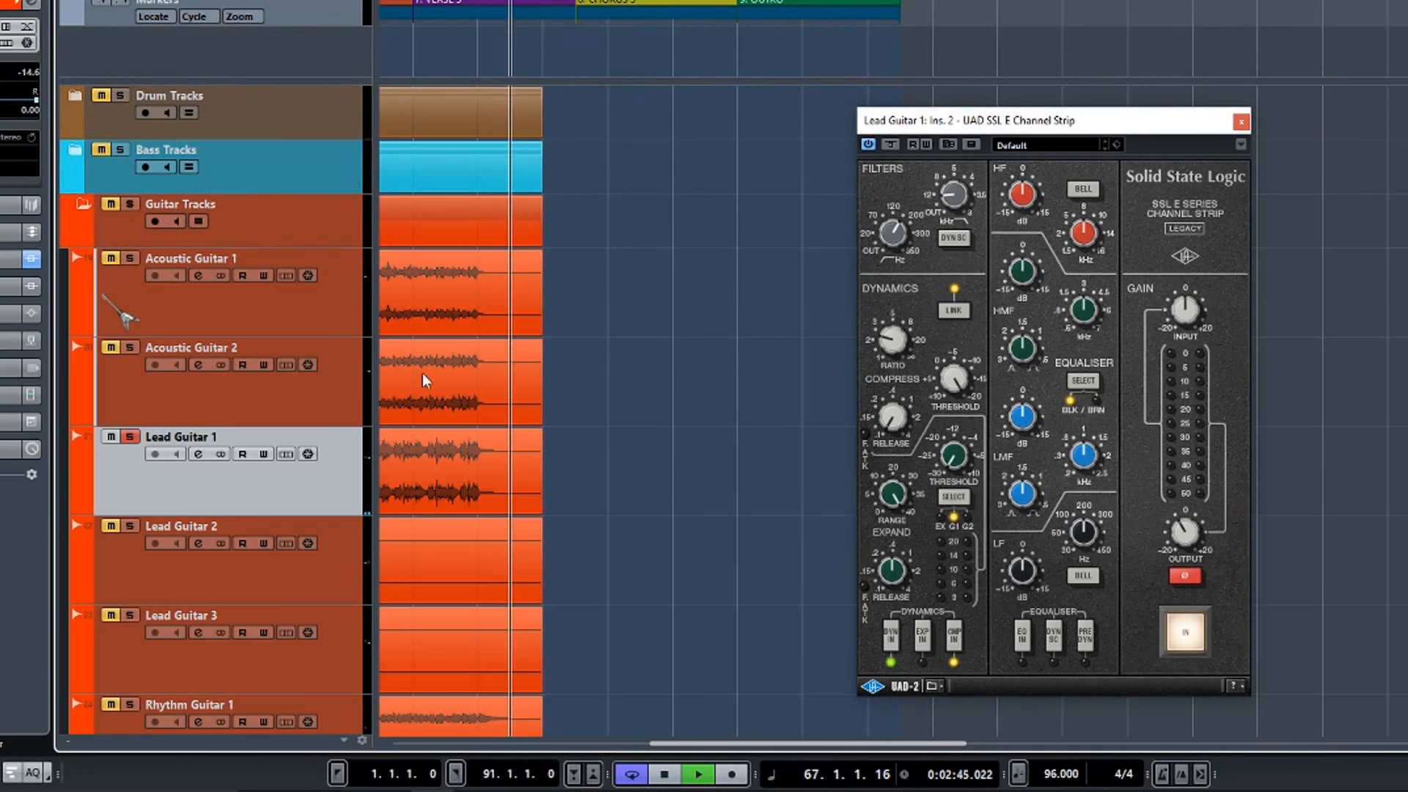
key(space)
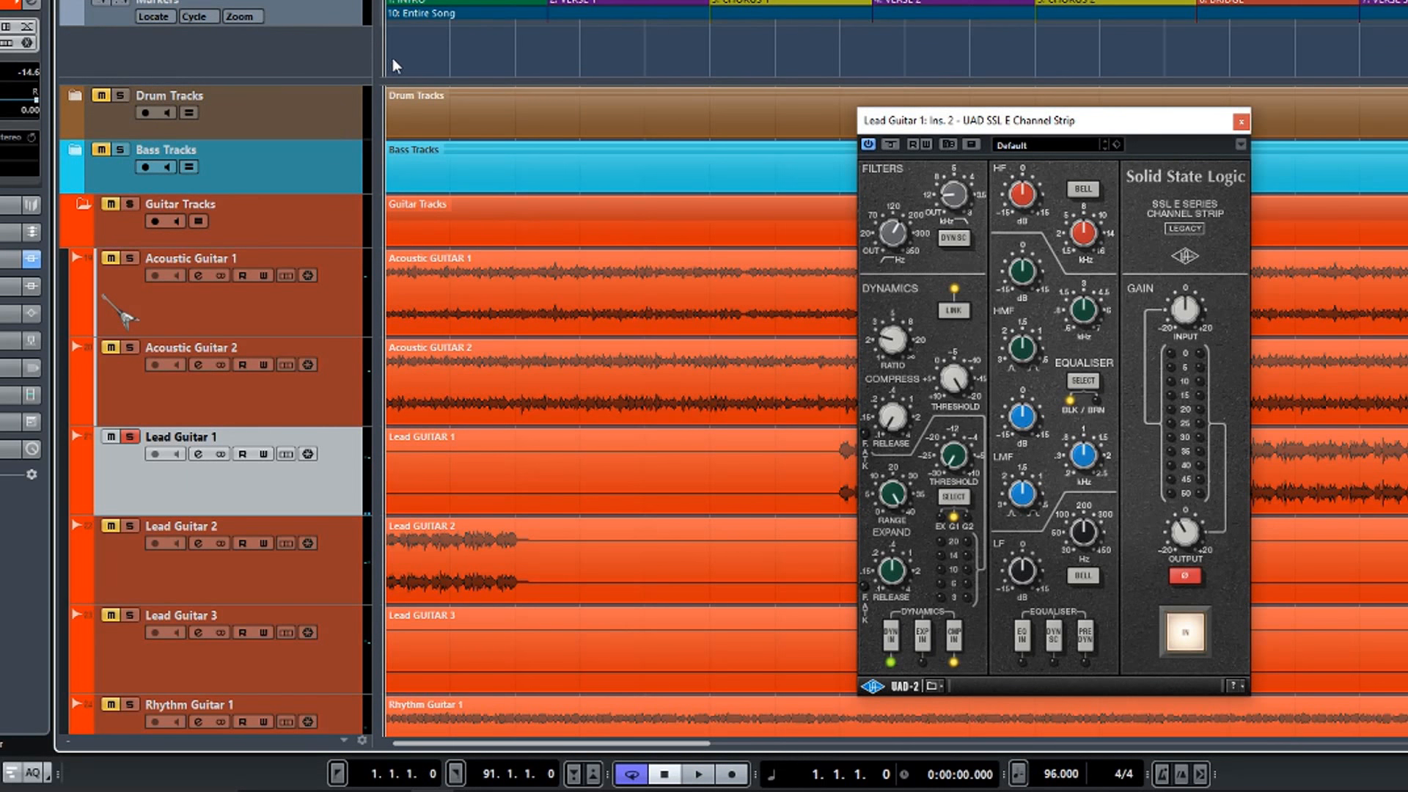
click(856, 63)
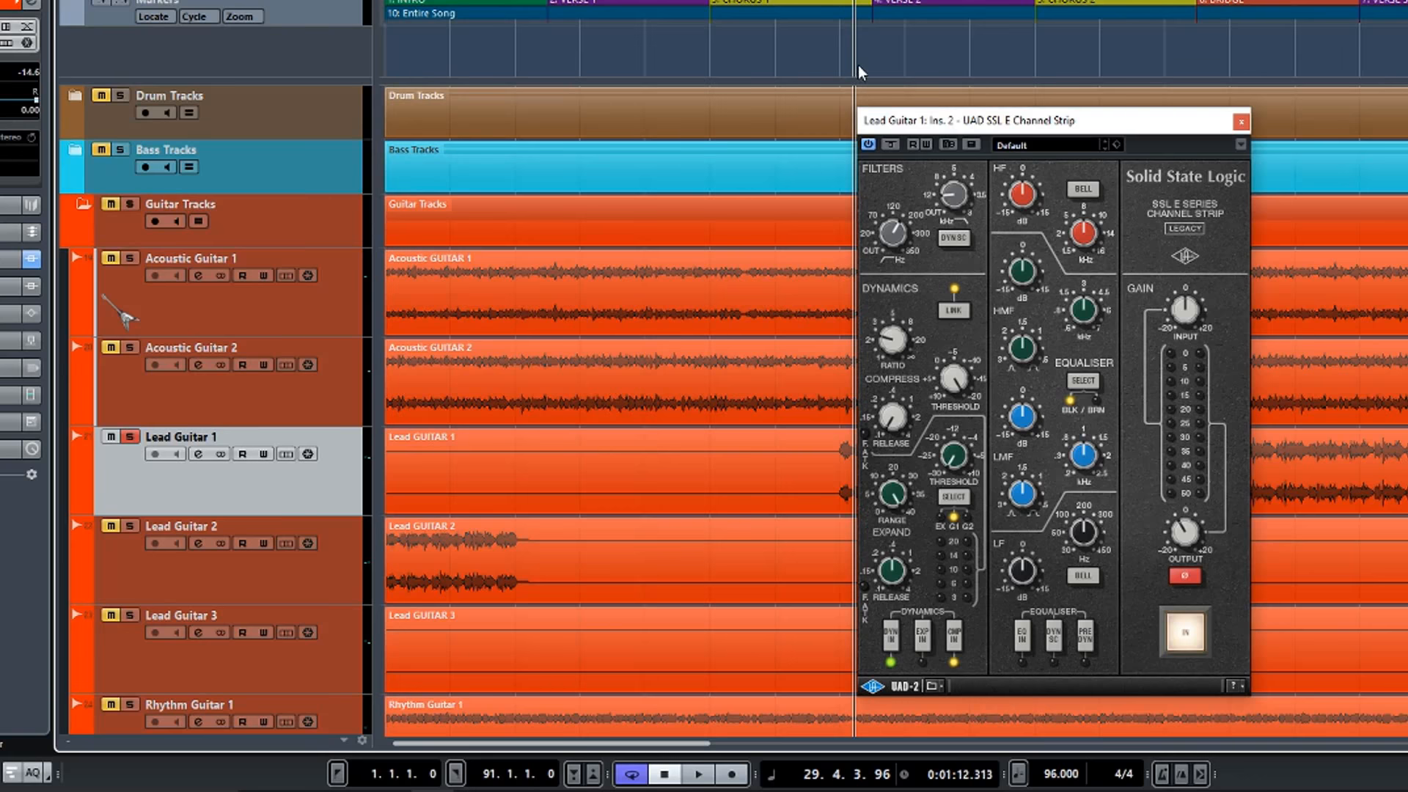
key(space)
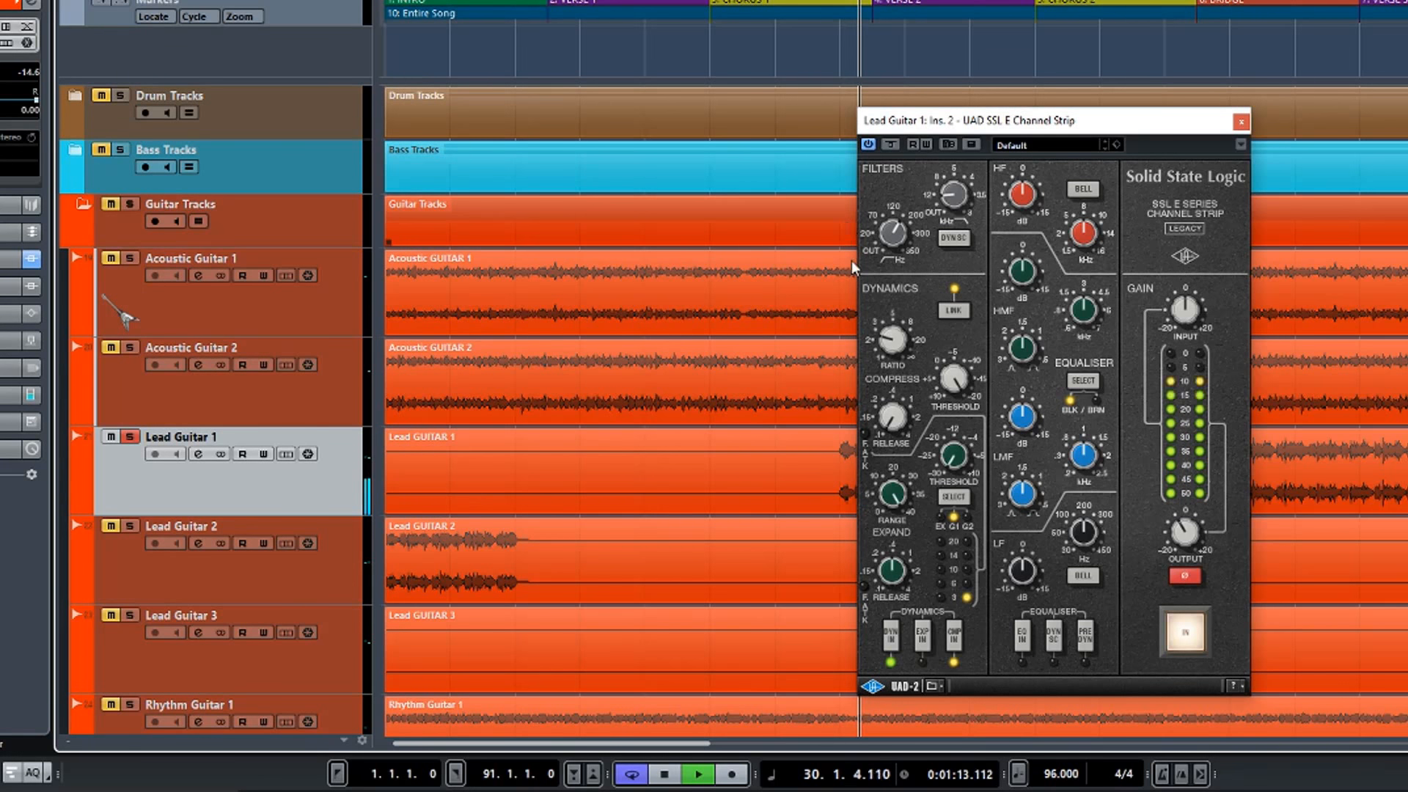
Back in the mixer, switch in Lead Guitar 1's equaliser, boost the HF and LF bands and cut the LMF gain.
key(F3)
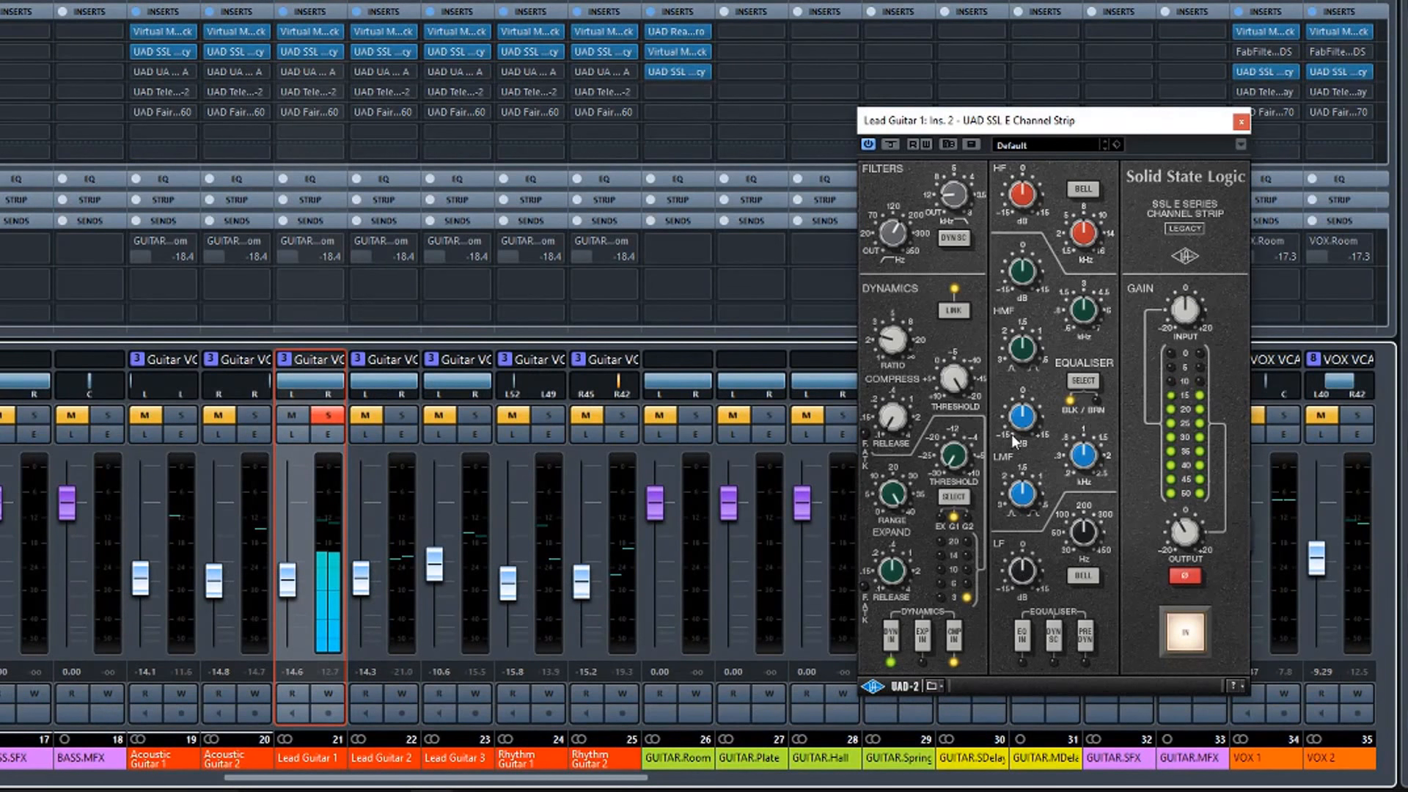
drag(1018, 429, 1018, 387)
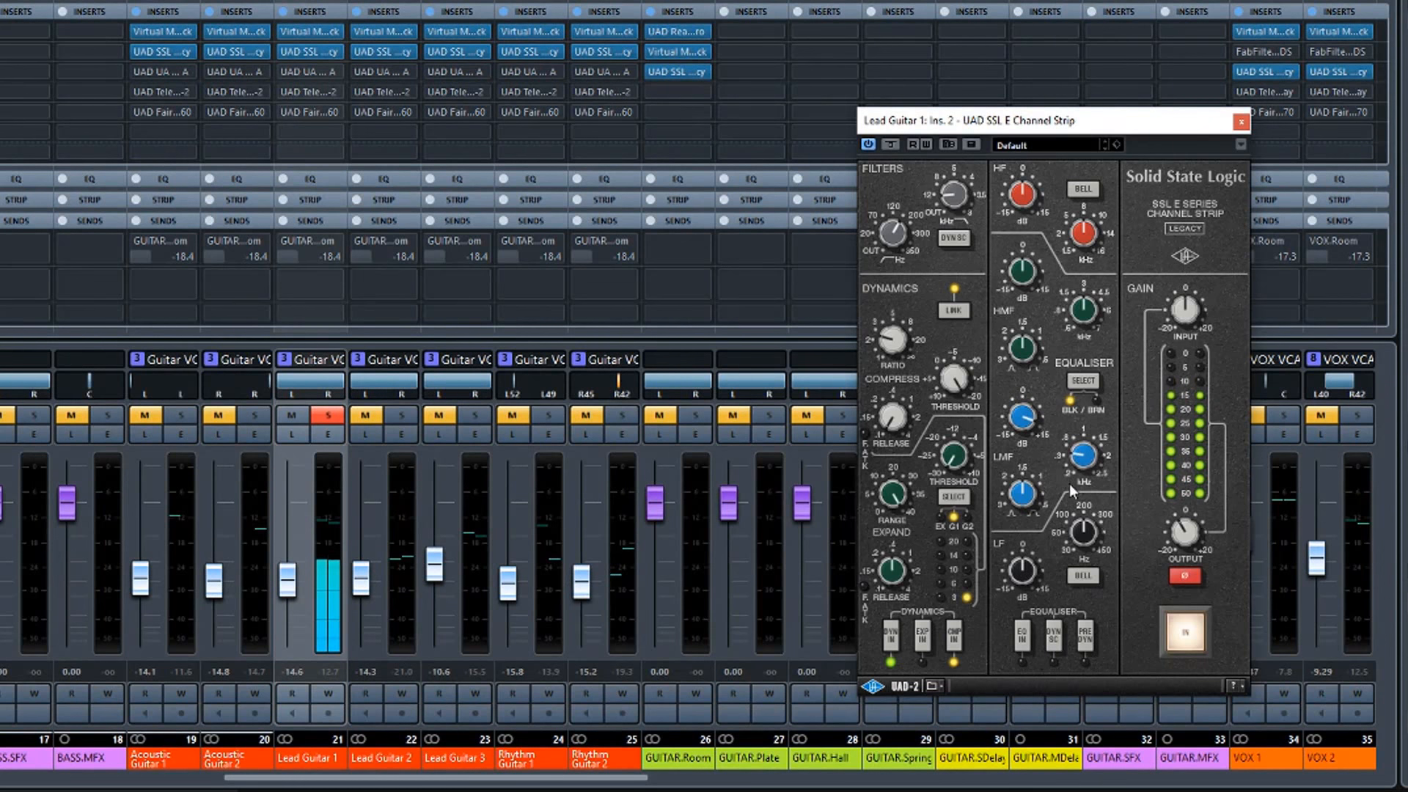
click(1023, 638)
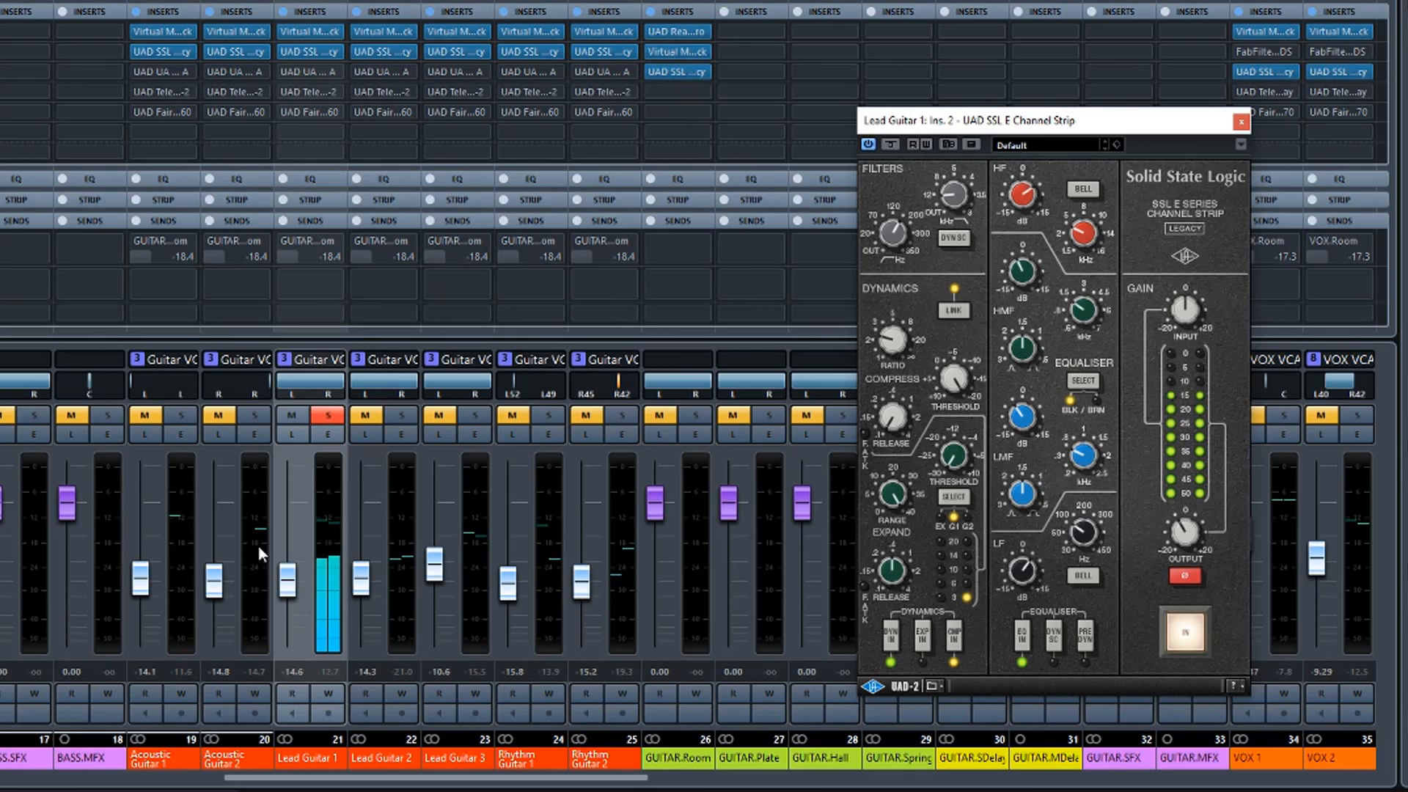
Release Lead Guitar 1's solo, raise its compressor ratio slightly and close its channel strip.
click(330, 415)
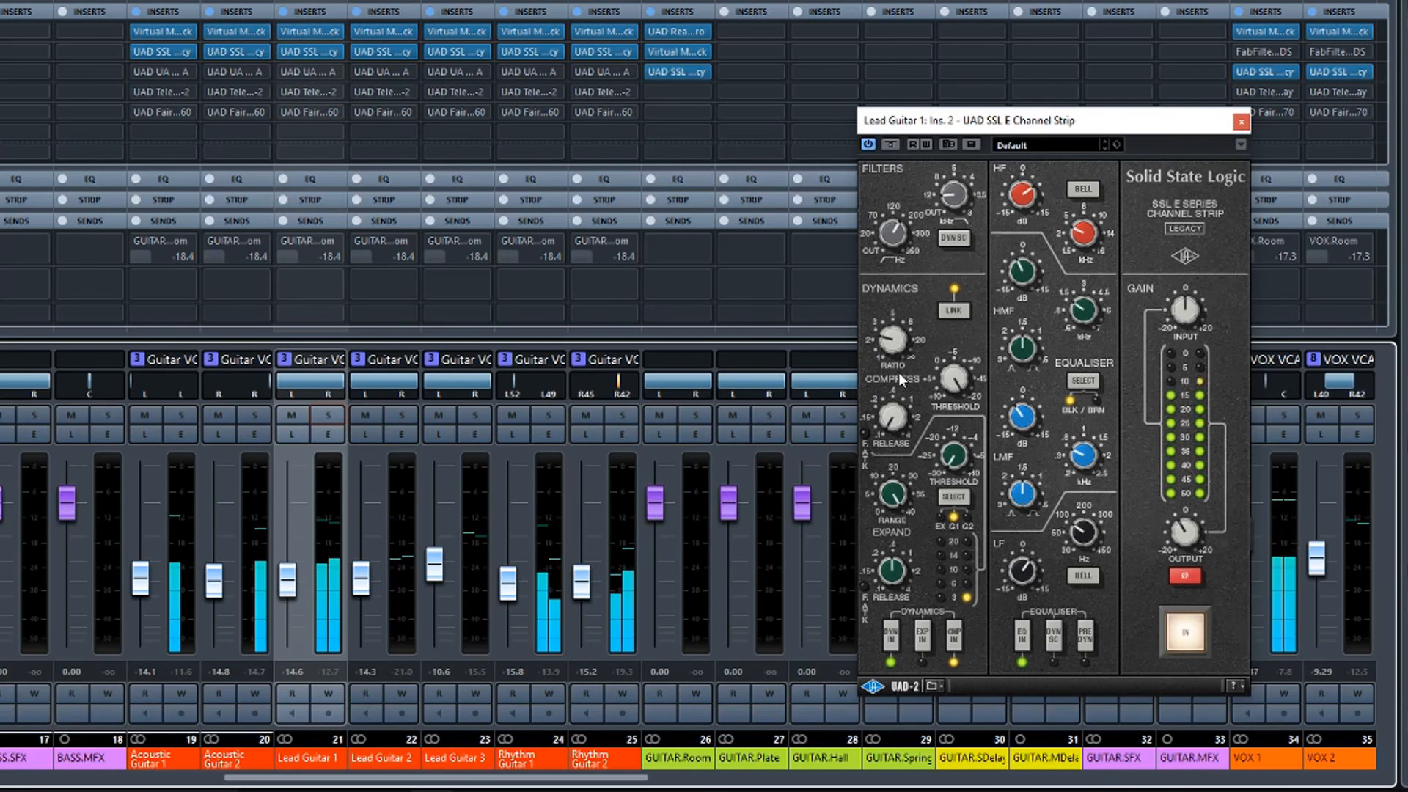
drag(890, 340, 890, 332)
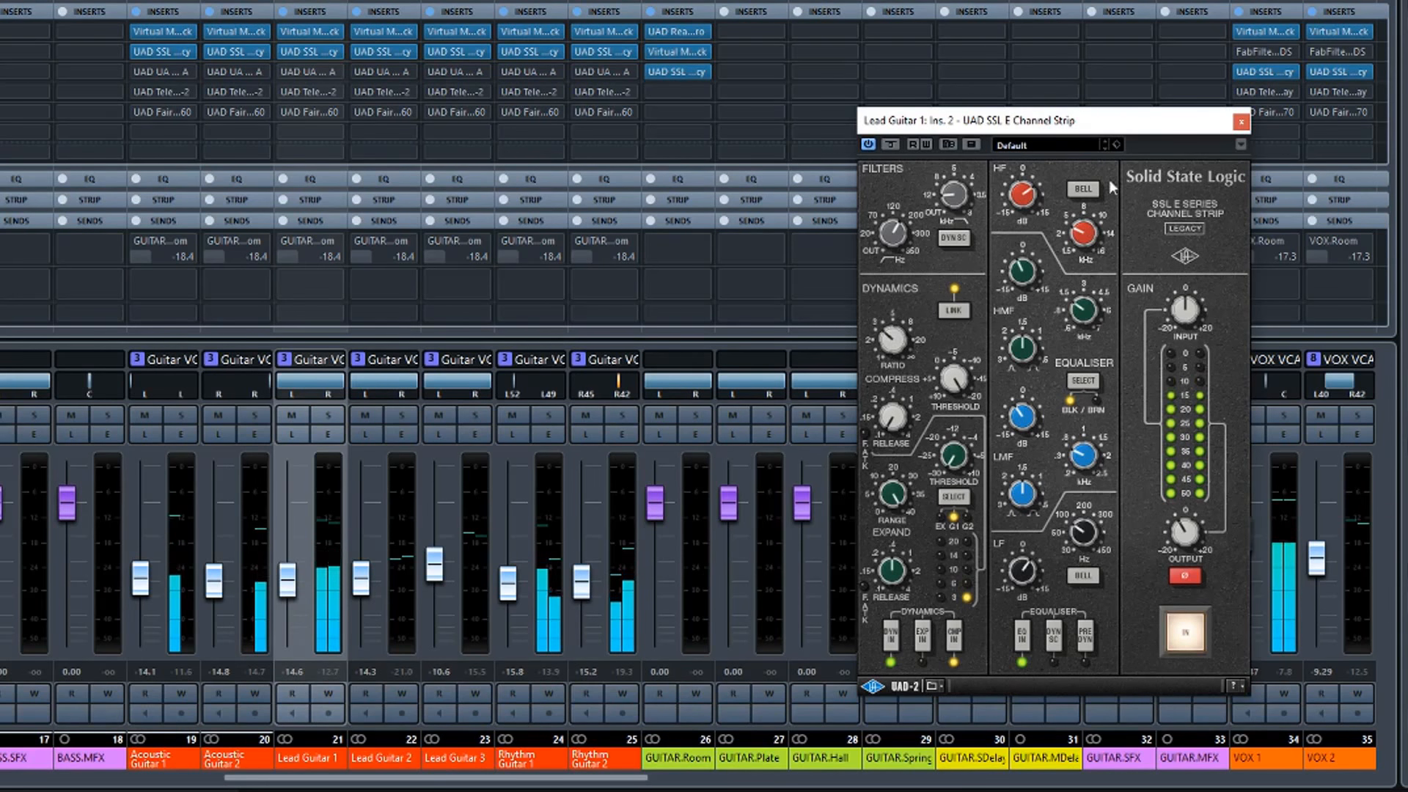
click(1241, 122)
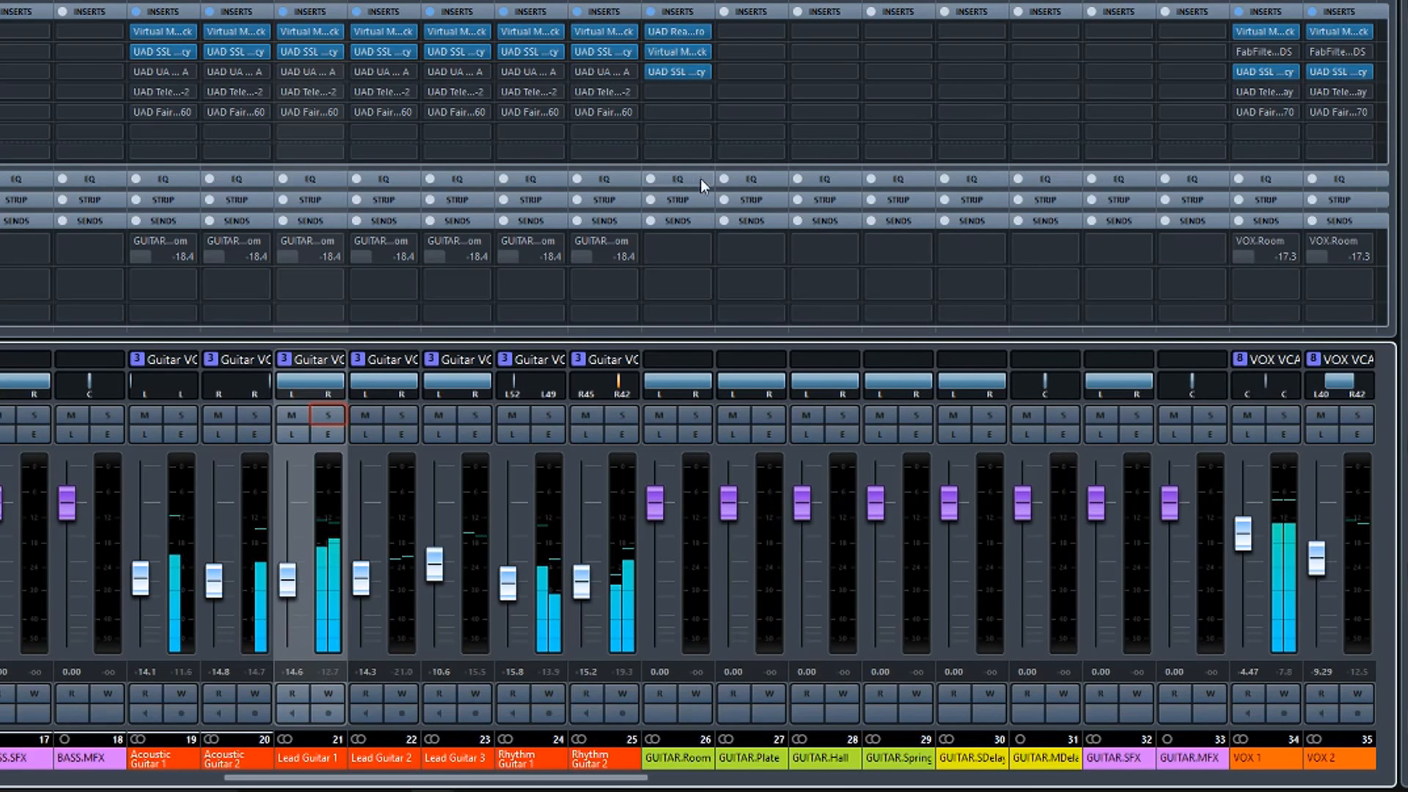
Stop playback and move the project cursor to the start of the song, at Lead Guitar 2's opening part.
key(space)
key(F3)
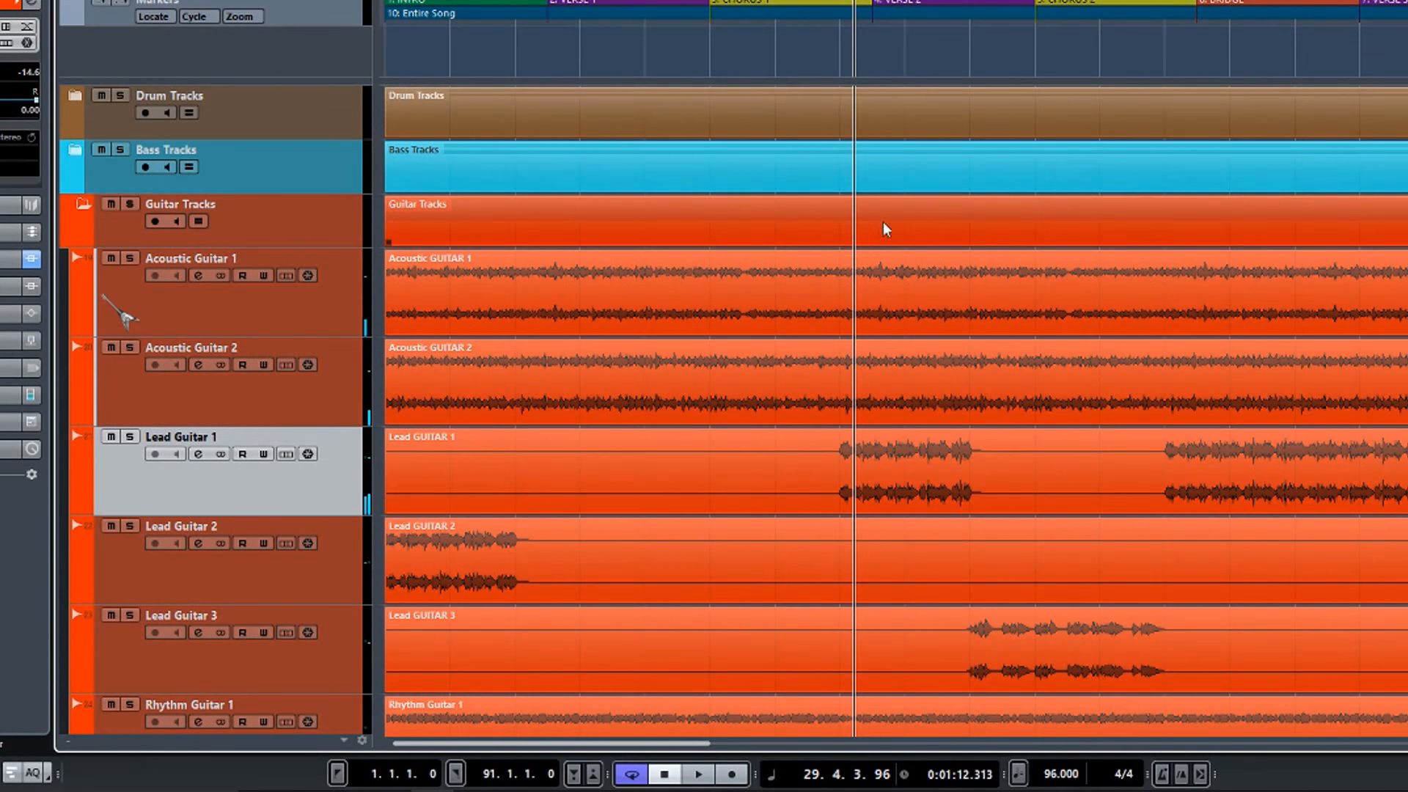
click(392, 66)
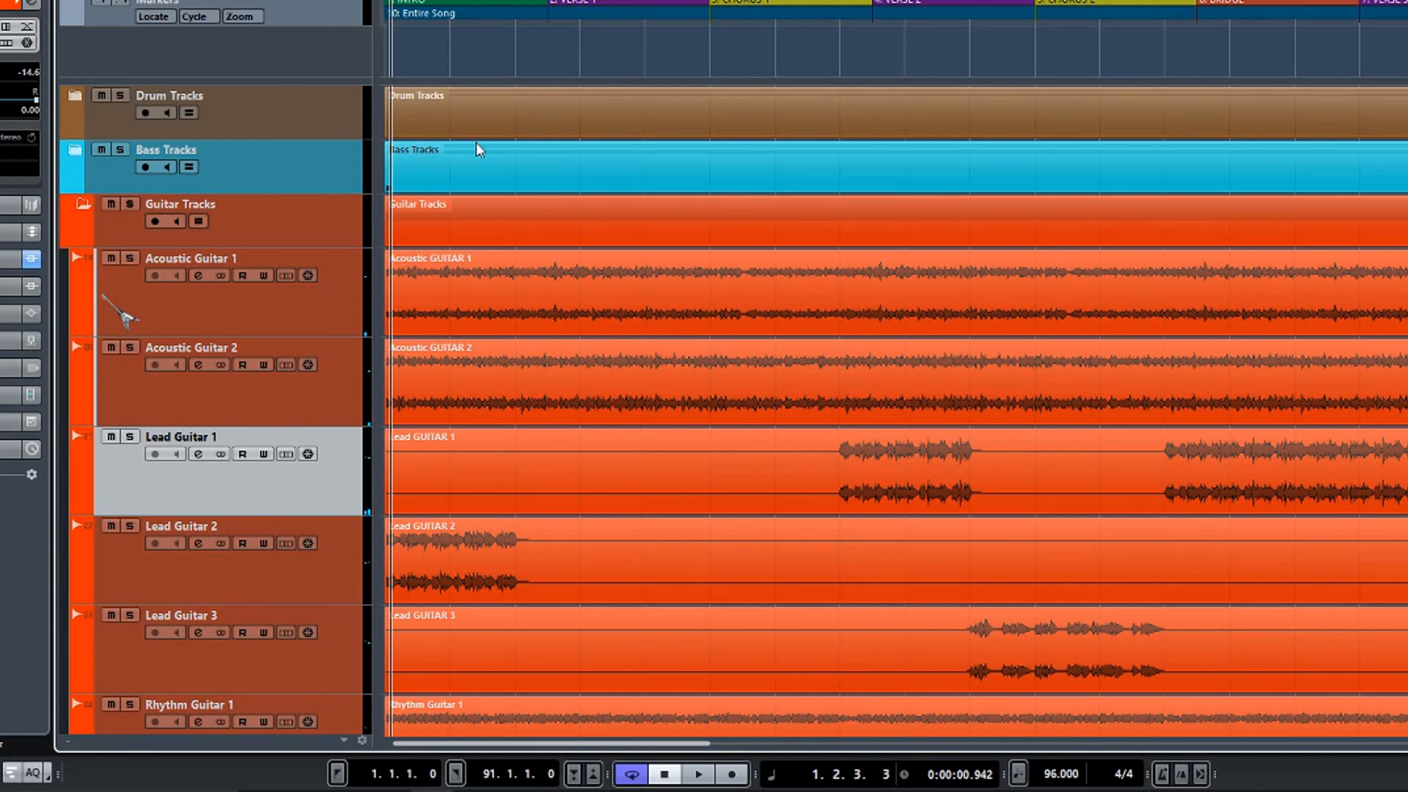
Restart playback and copy Lead Guitar 1's UAD SSL E Channel Strip settings onto Lead Guitar 2's strip in the mixer.
key(space)
key(F3)
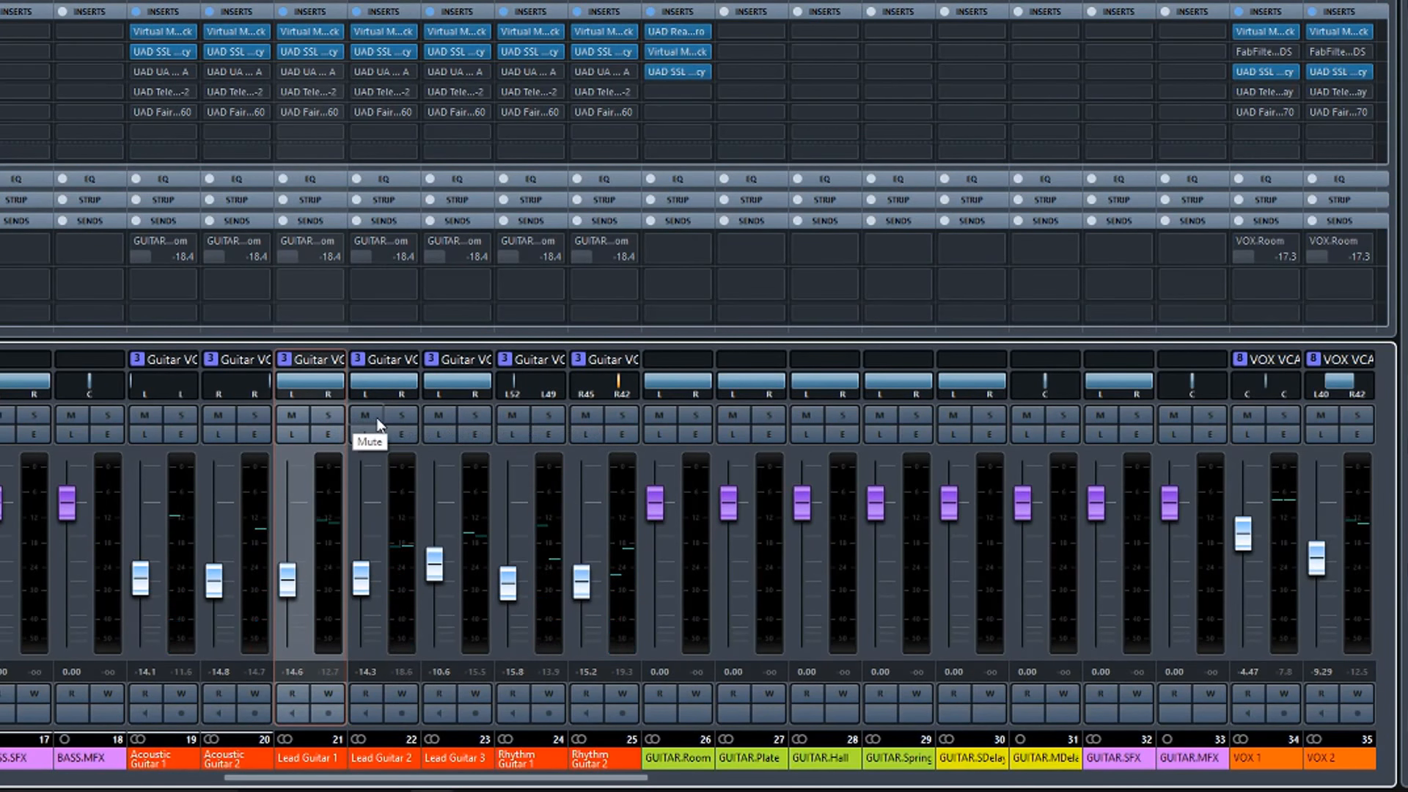
click(317, 51)
click(1241, 144)
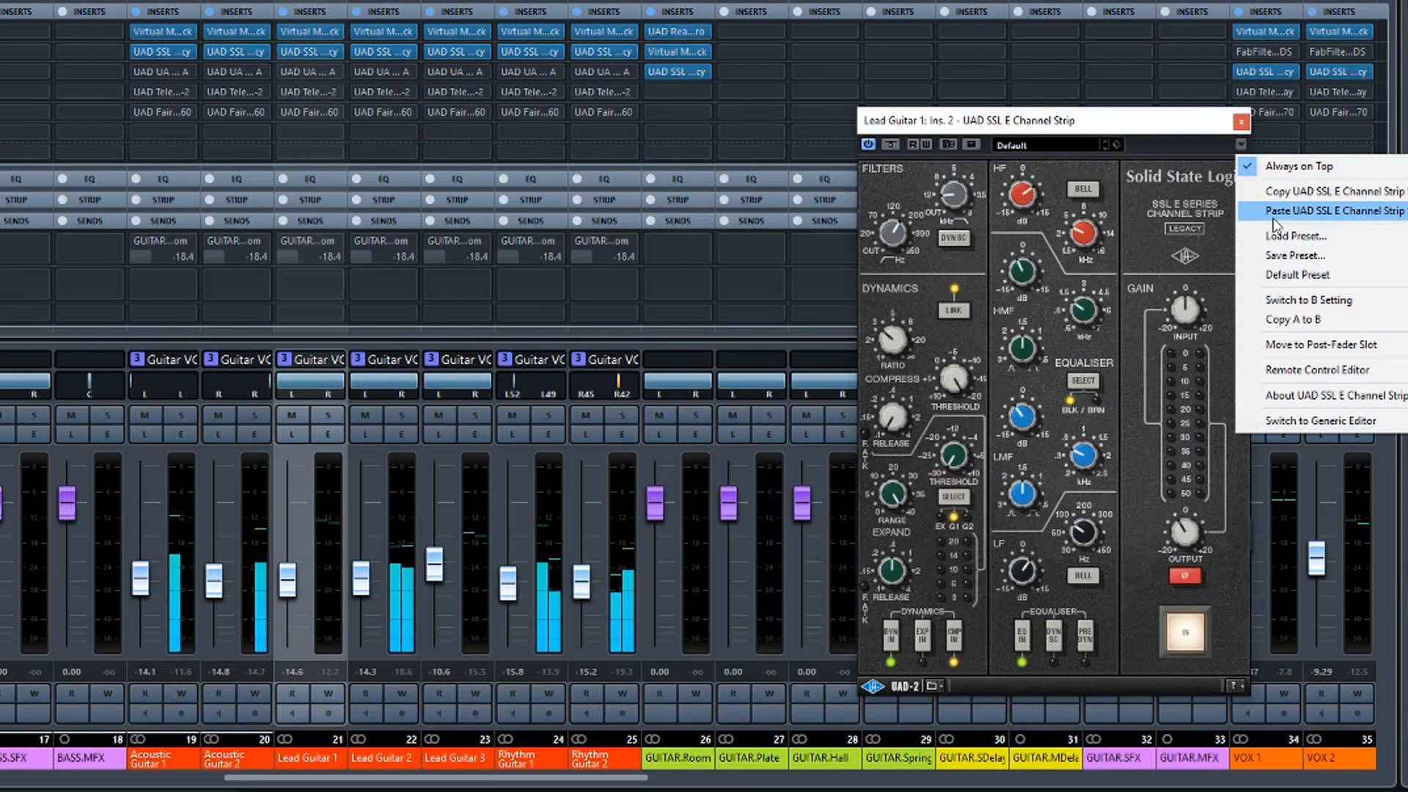
click(1255, 188)
click(1241, 121)
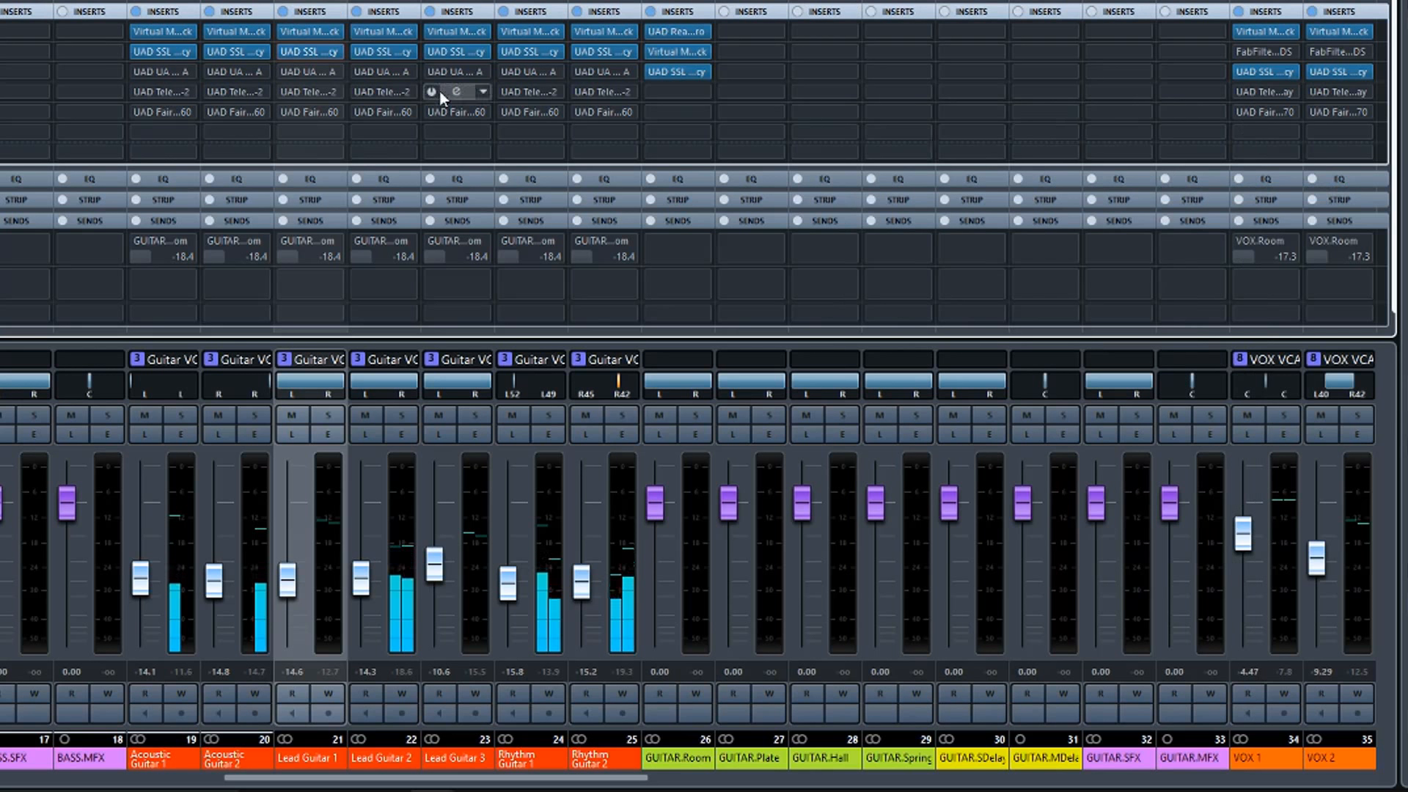
click(384, 52)
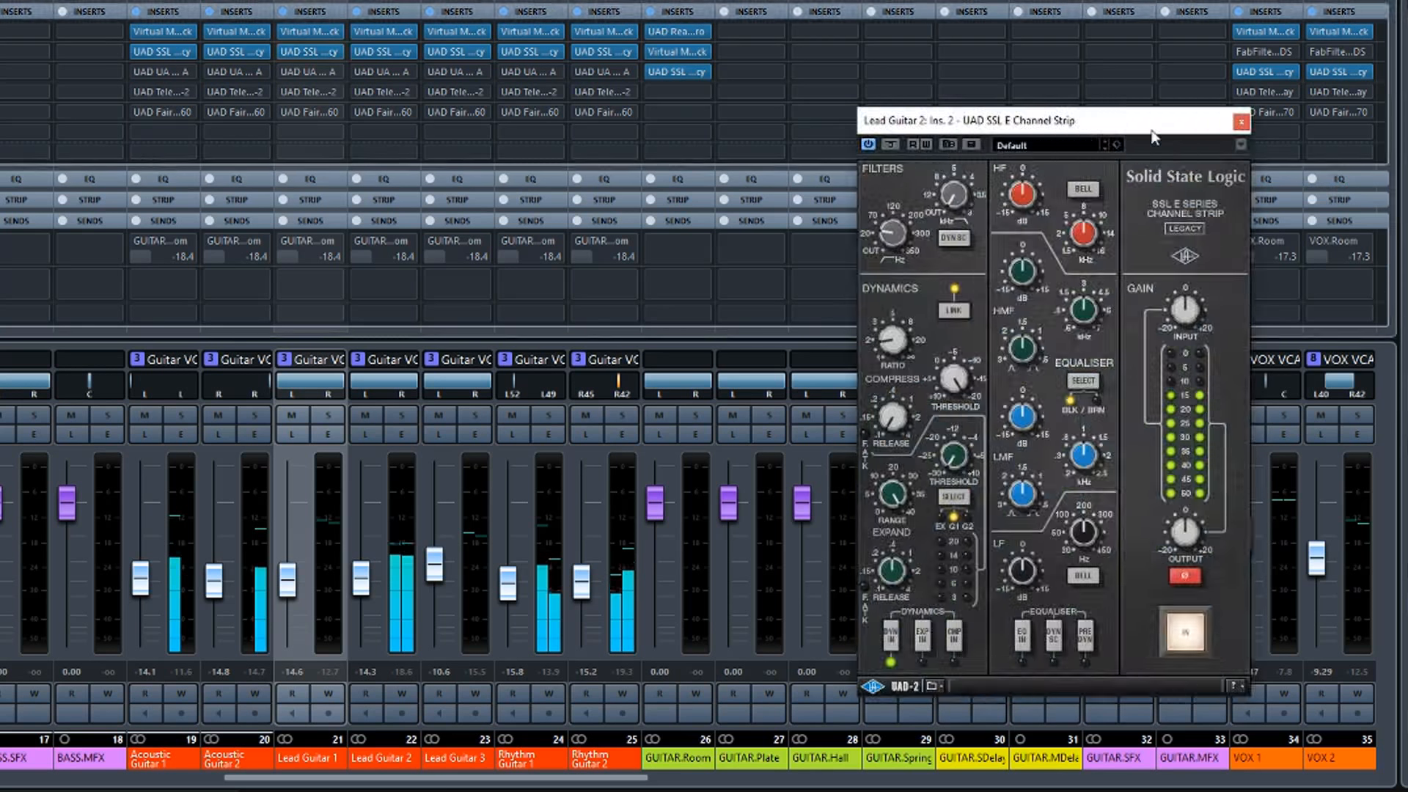
click(1241, 144)
click(1282, 214)
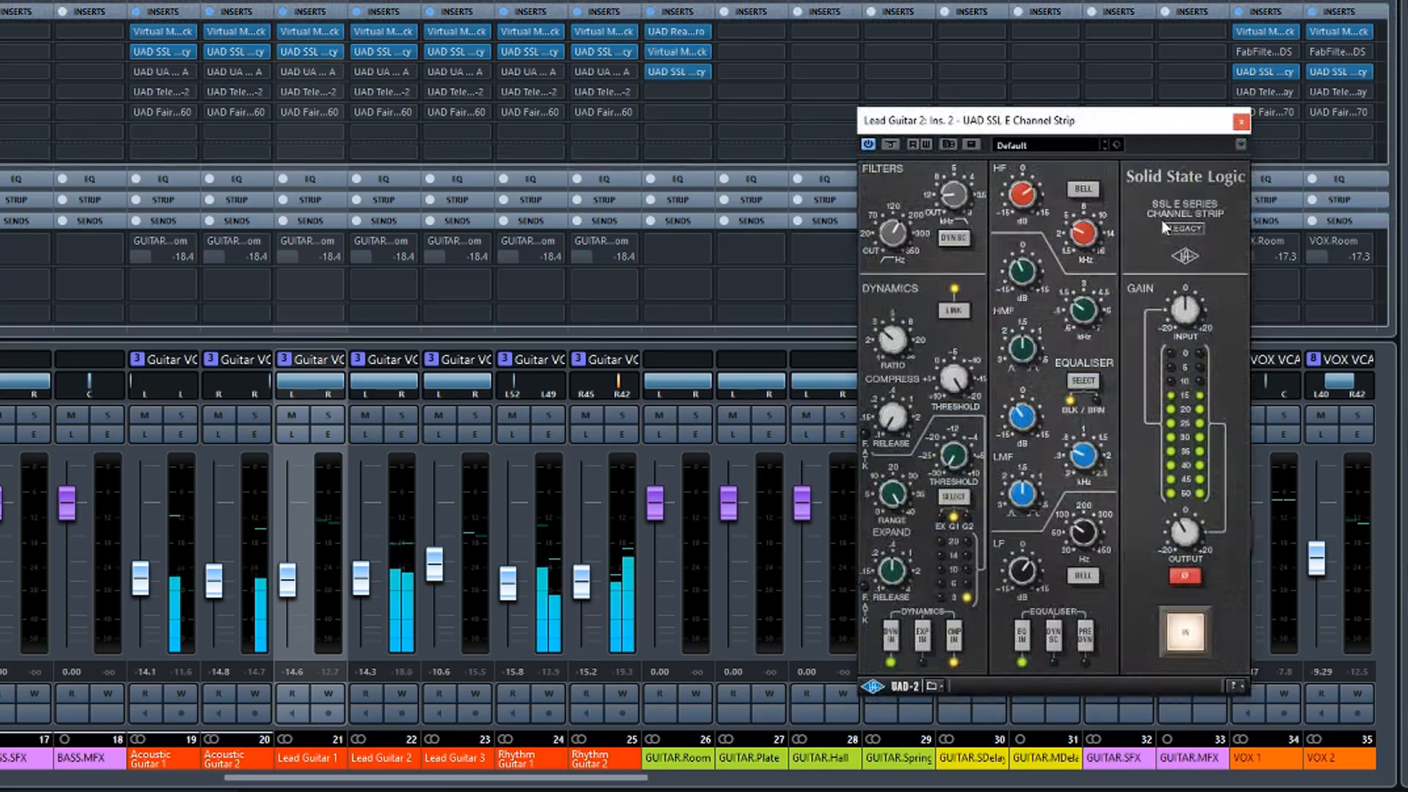
click(1241, 123)
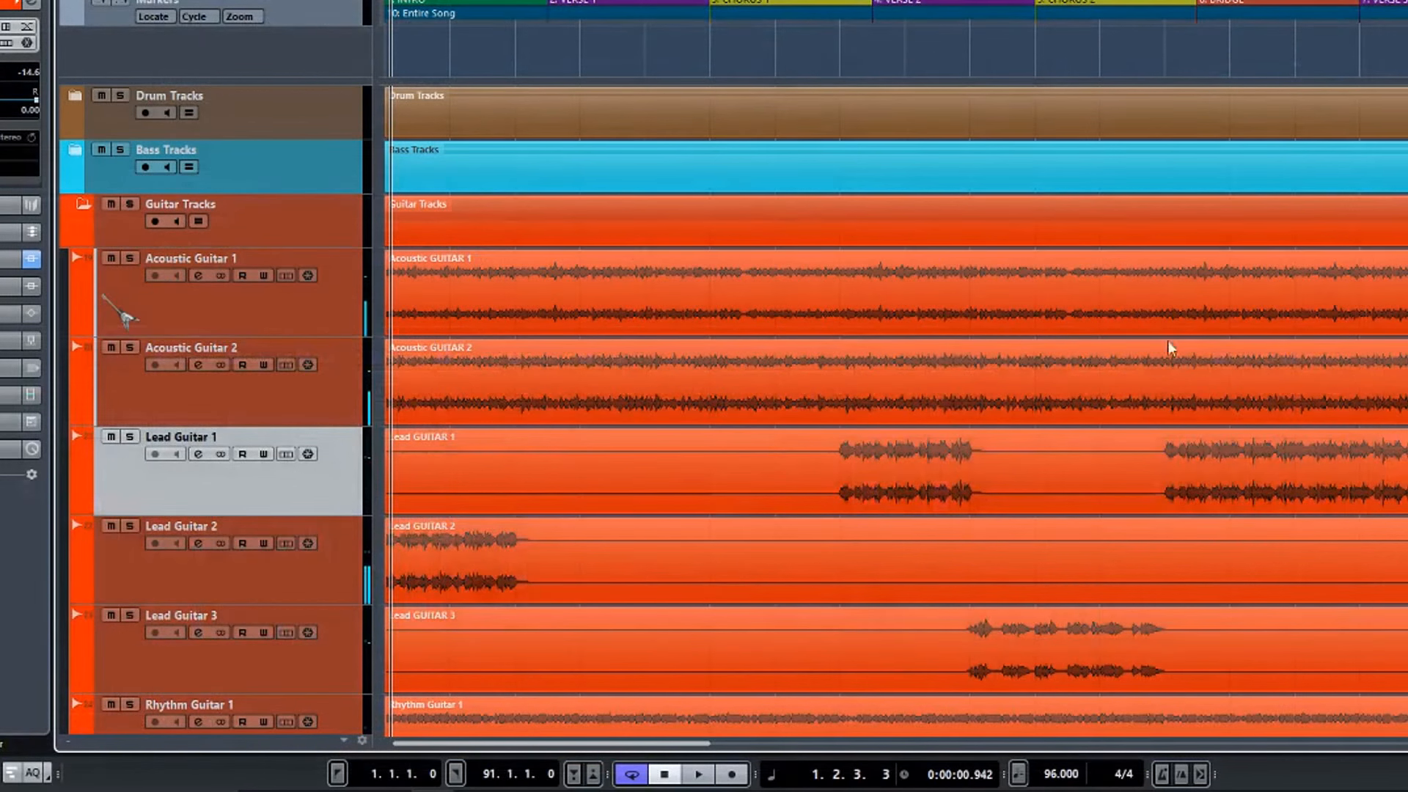
Play from around bar 37, where Lead Guitar 3's part begins, and mute the VOX 1 and VOX 2 channels.
click(998, 59)
click(982, 63)
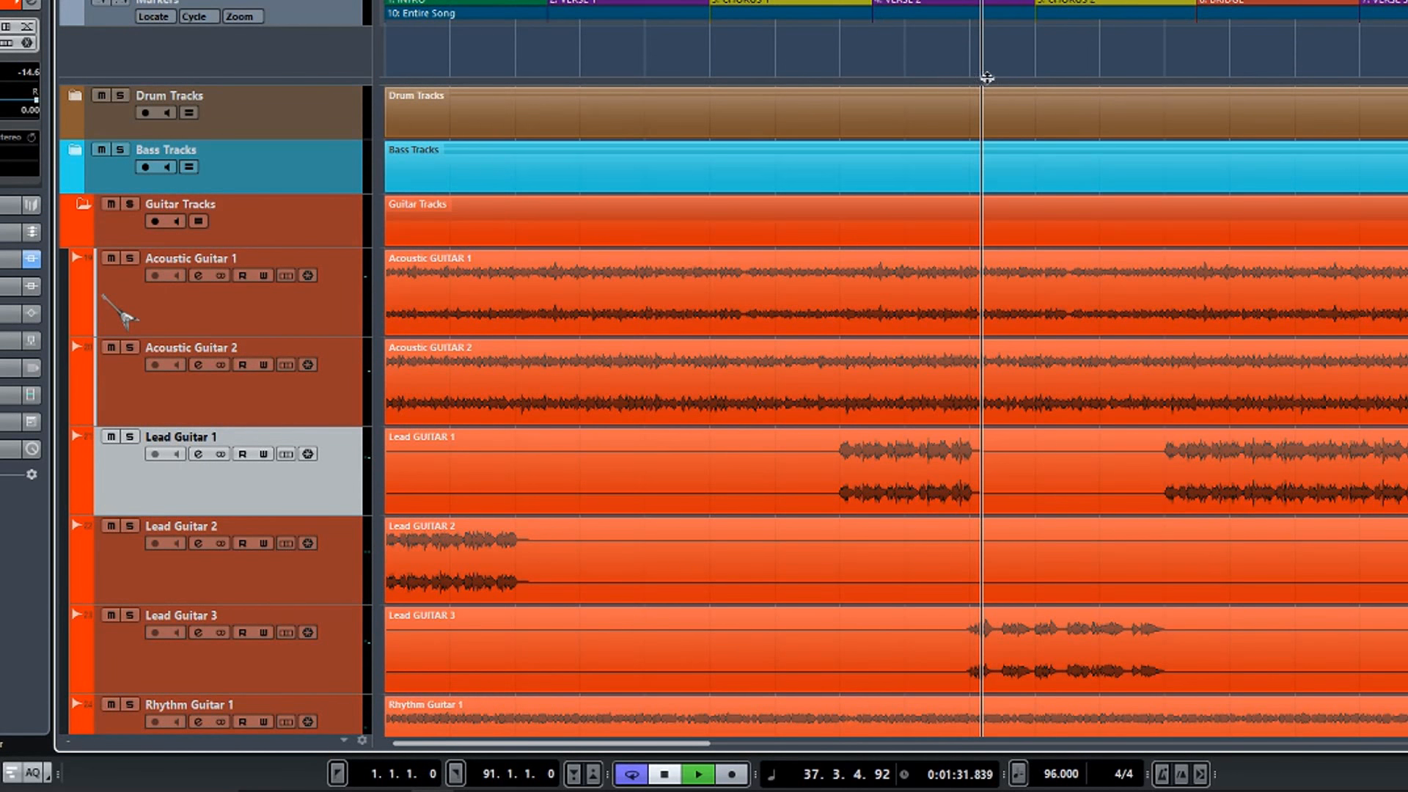
key(space)
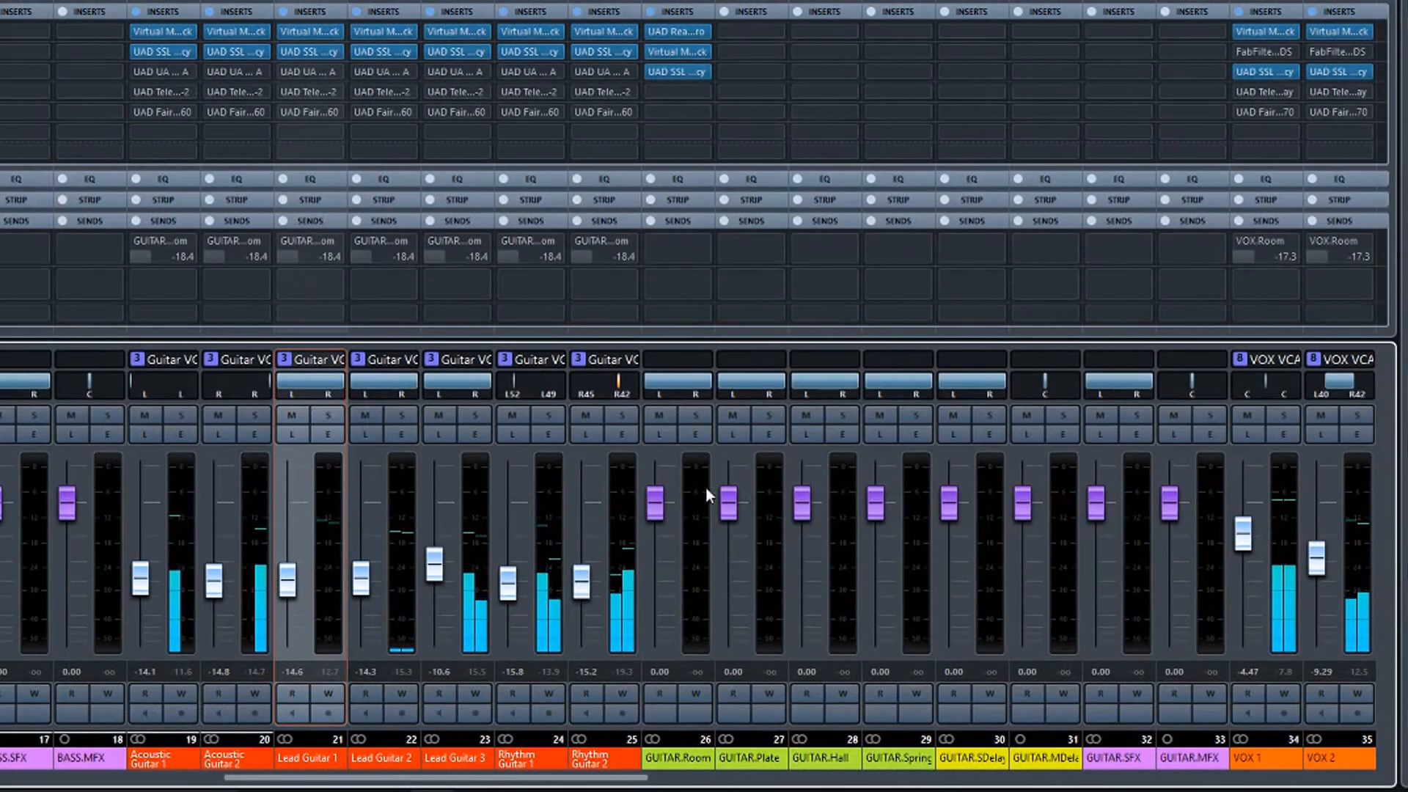
click(1254, 420)
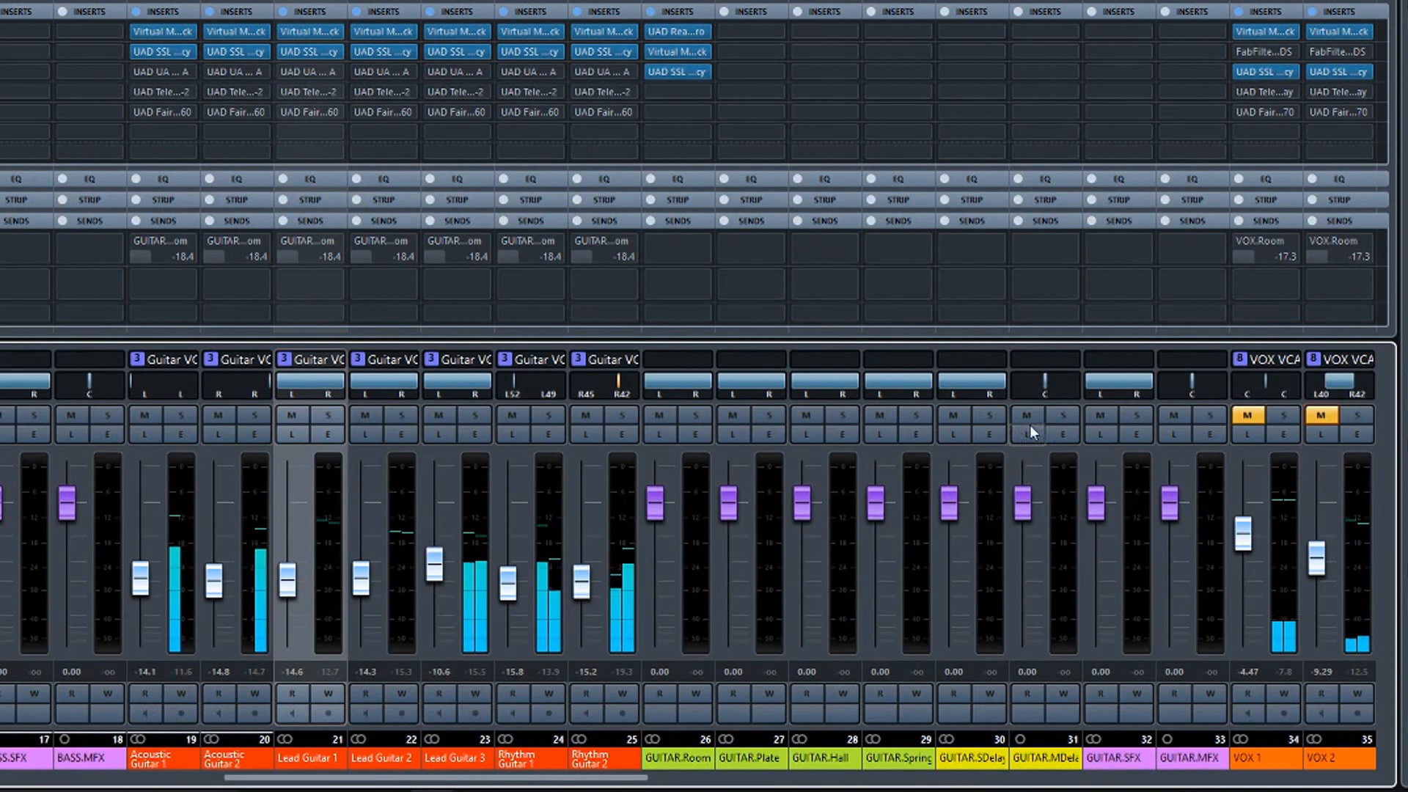
Solo Lead Guitar 3, paste the copied settings into its UAD SSL E Channel Strip and lower the LMF frequency slightly.
click(475, 415)
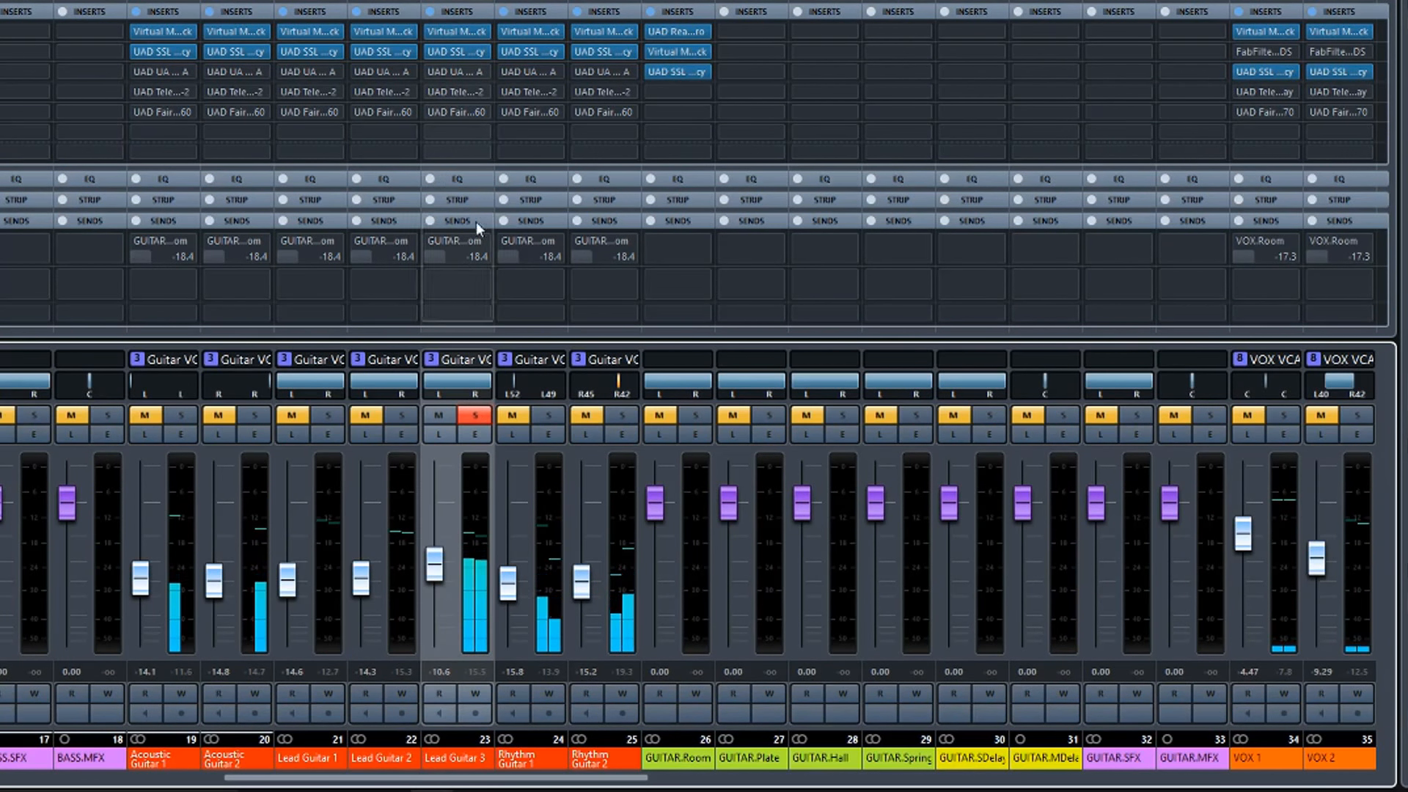
click(458, 52)
click(1239, 144)
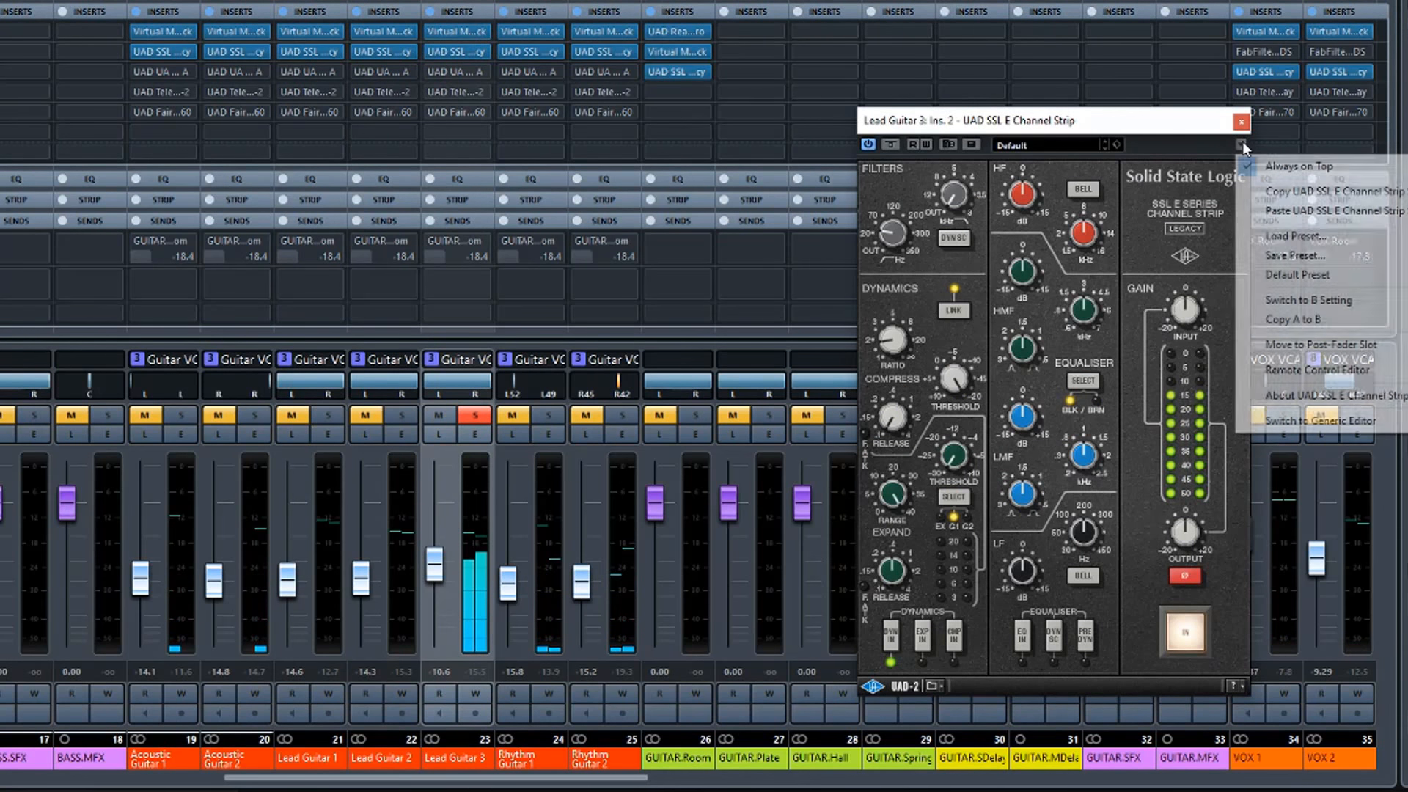
click(1291, 211)
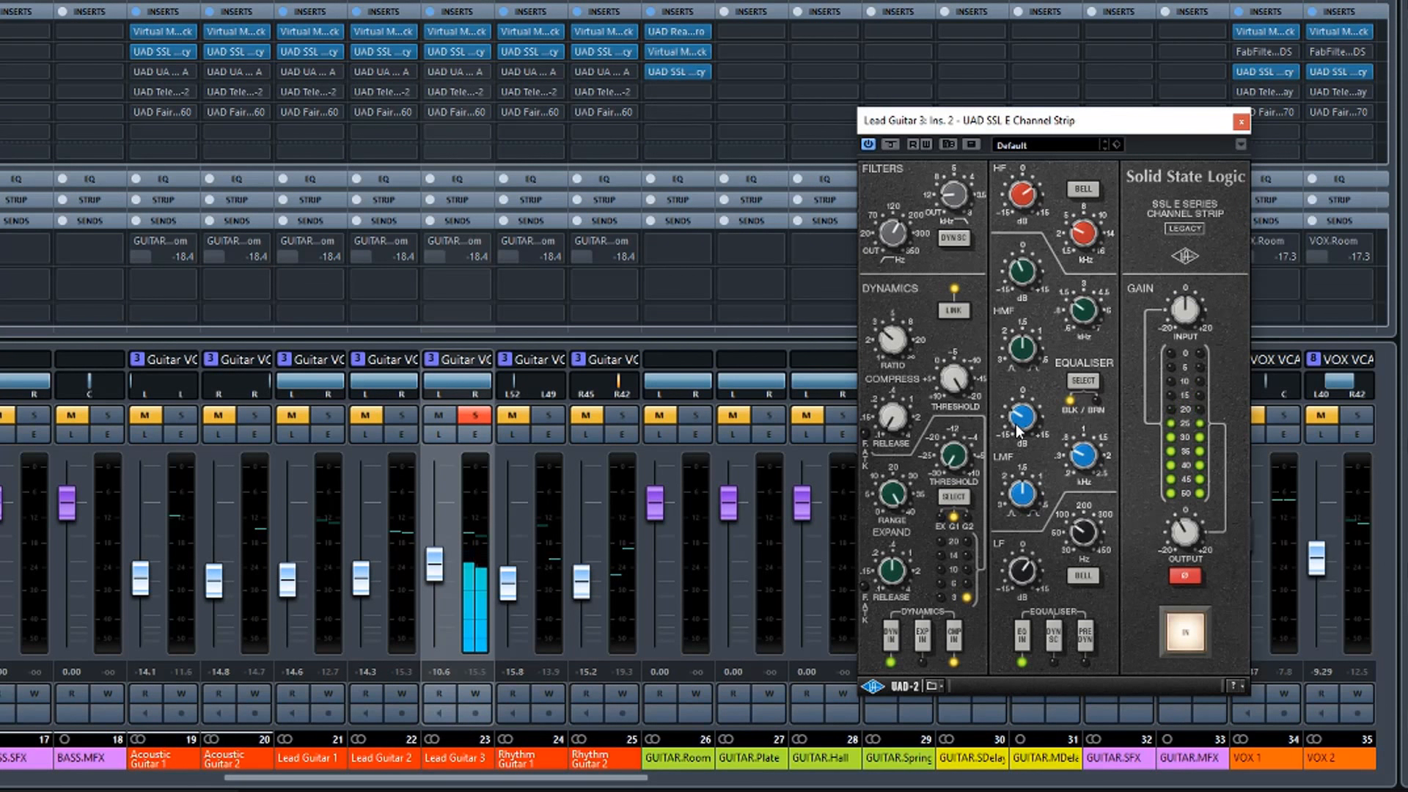
drag(1086, 455, 1081, 463)
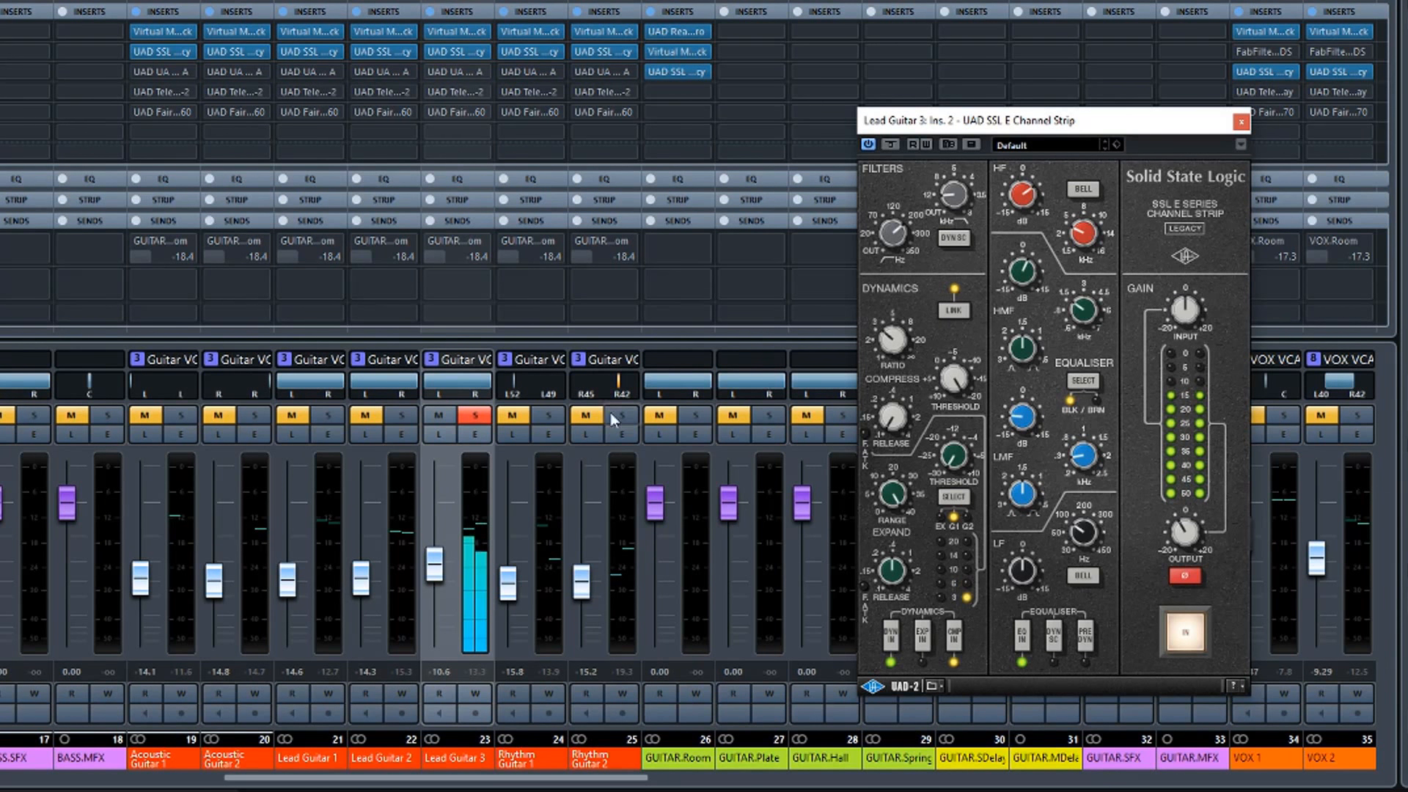
Release Lead Guitar 3's solo, close its channel strip and unmute the VOX 1 and VOX 2 channels.
click(477, 415)
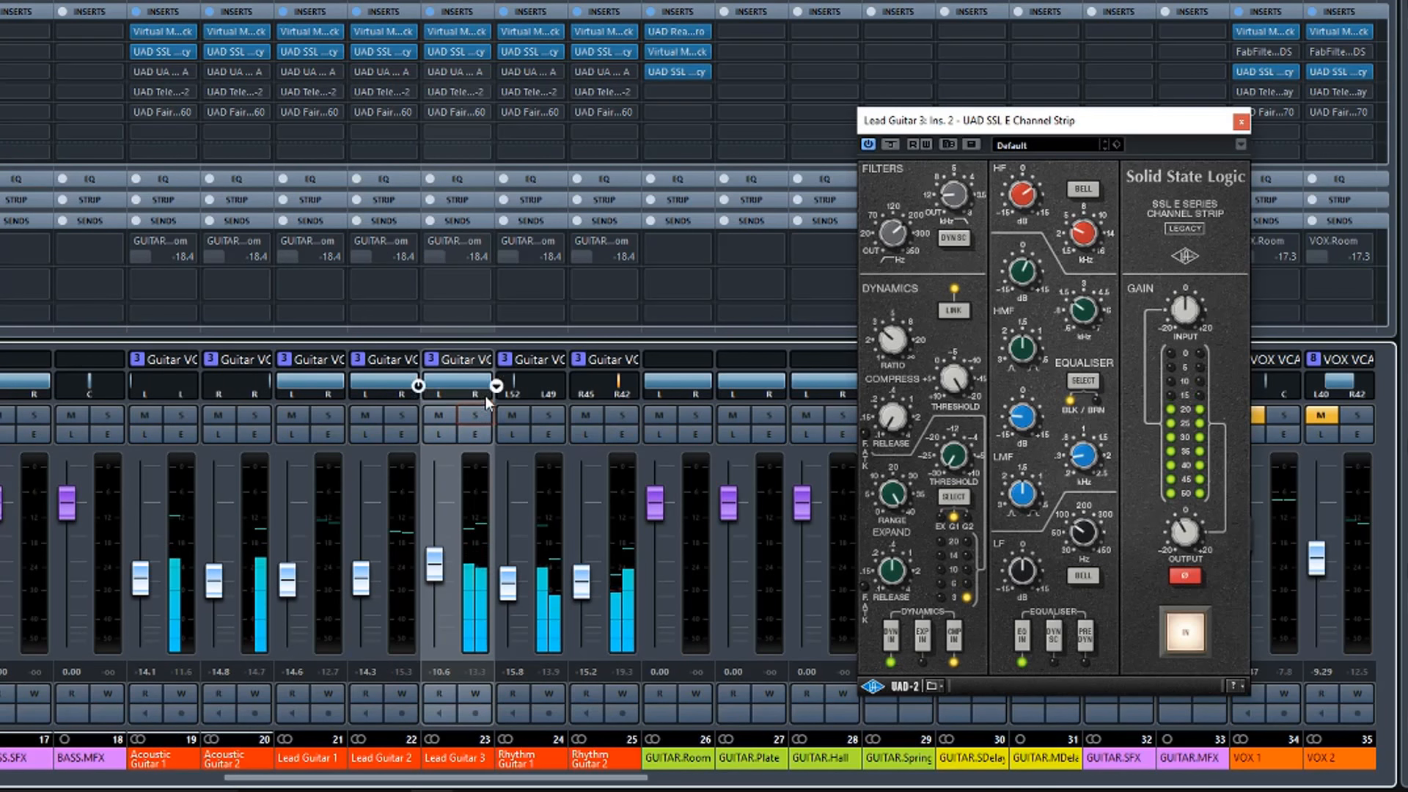
click(1242, 122)
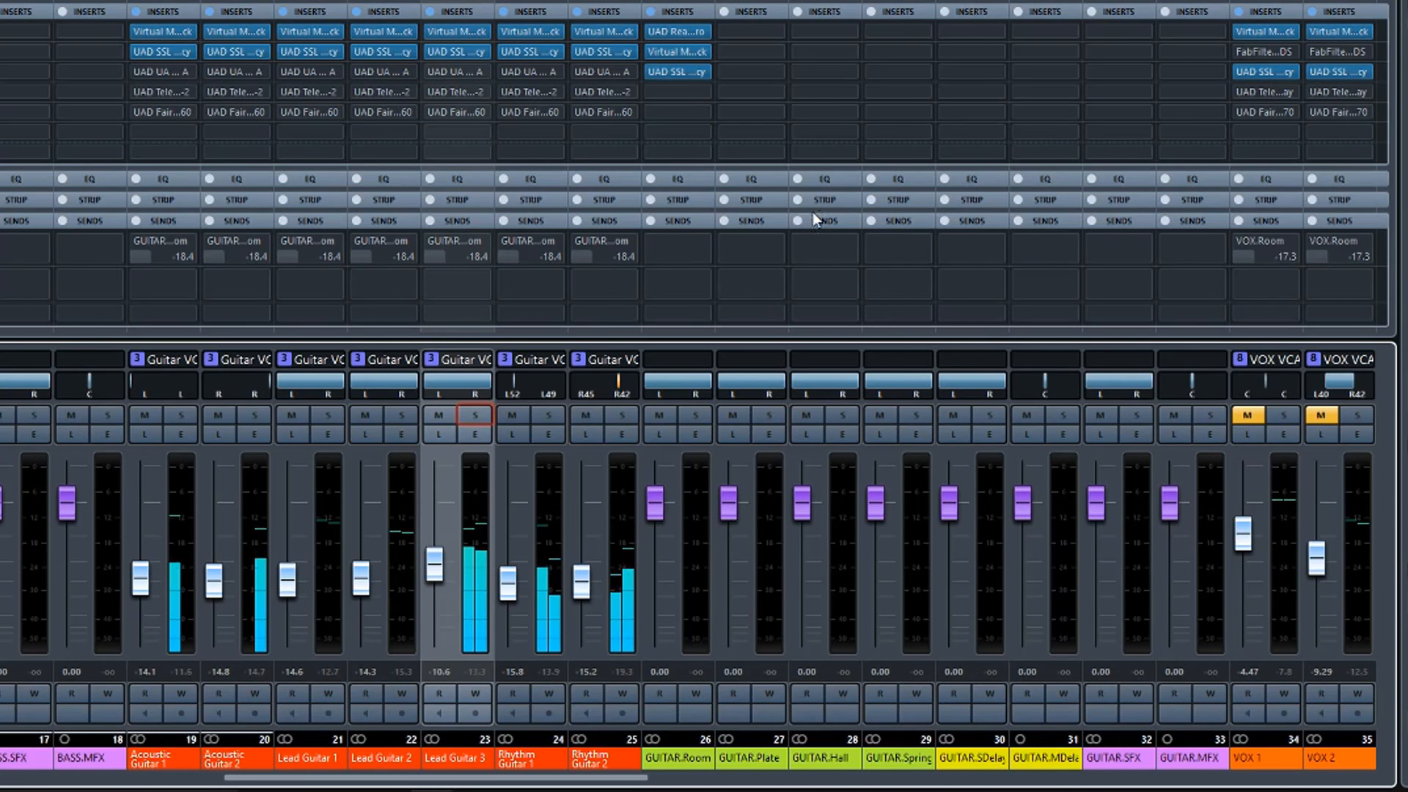
click(1247, 415)
click(1321, 416)
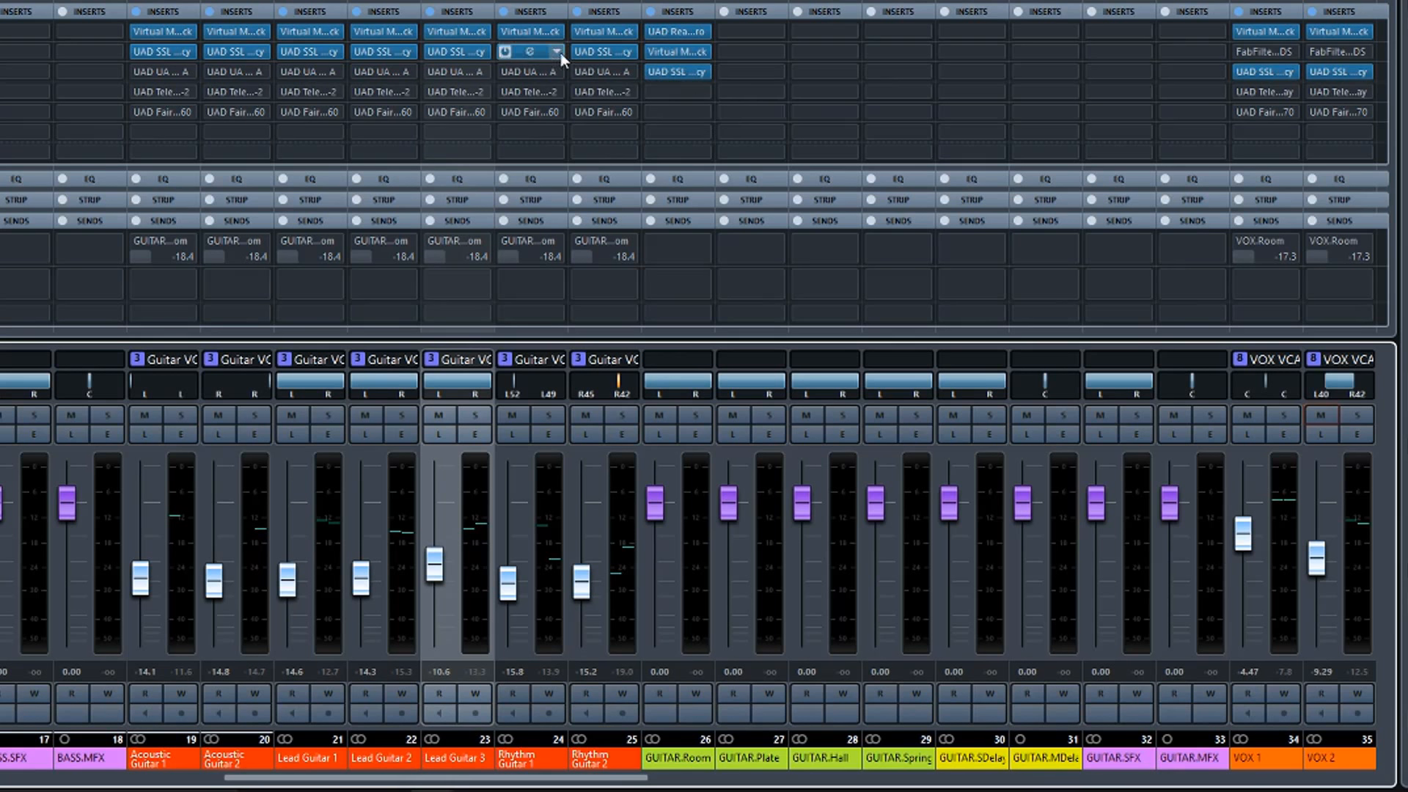
Review Rhythm Guitar 1's UAD SSL E Channel Strip settings and its options for copying and pasting them.
click(531, 52)
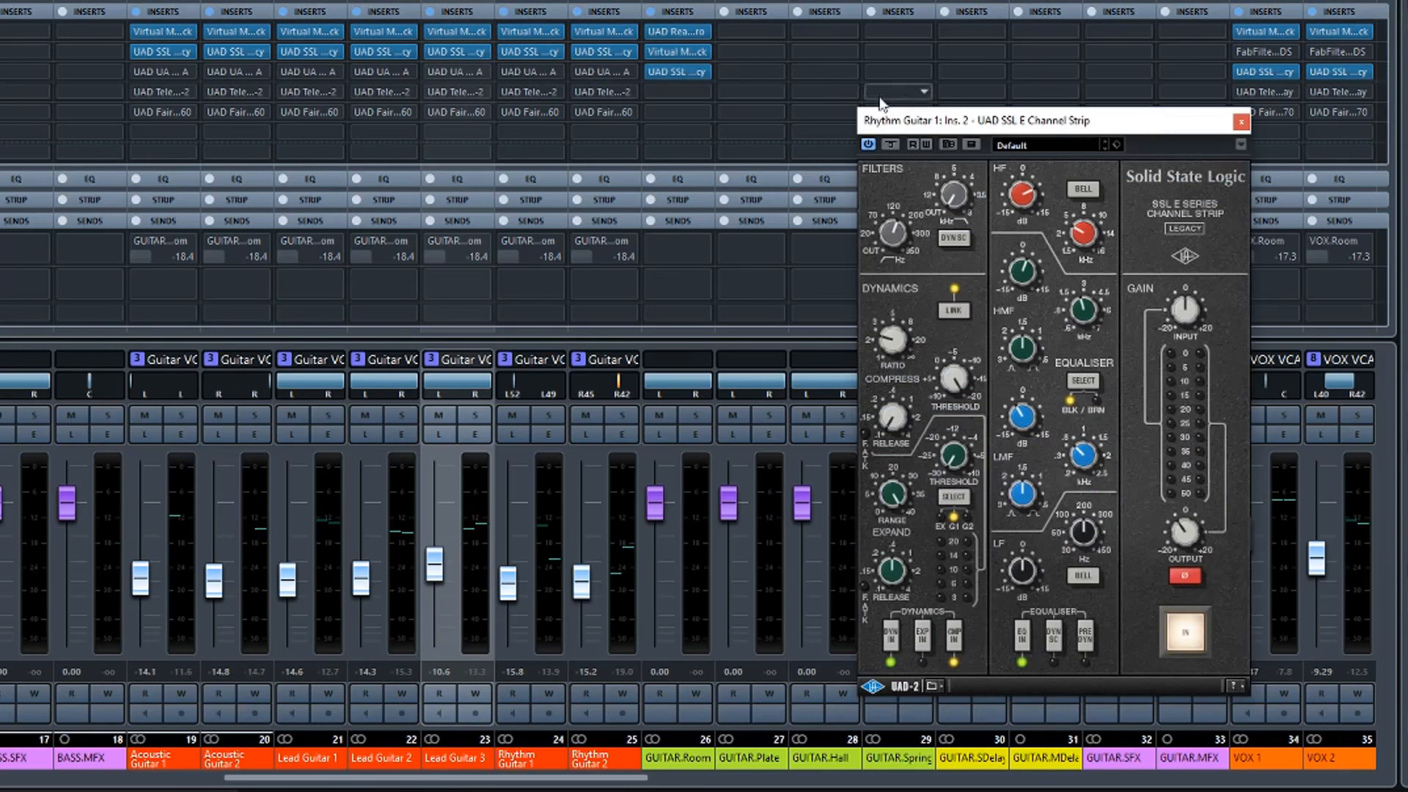
click(1242, 144)
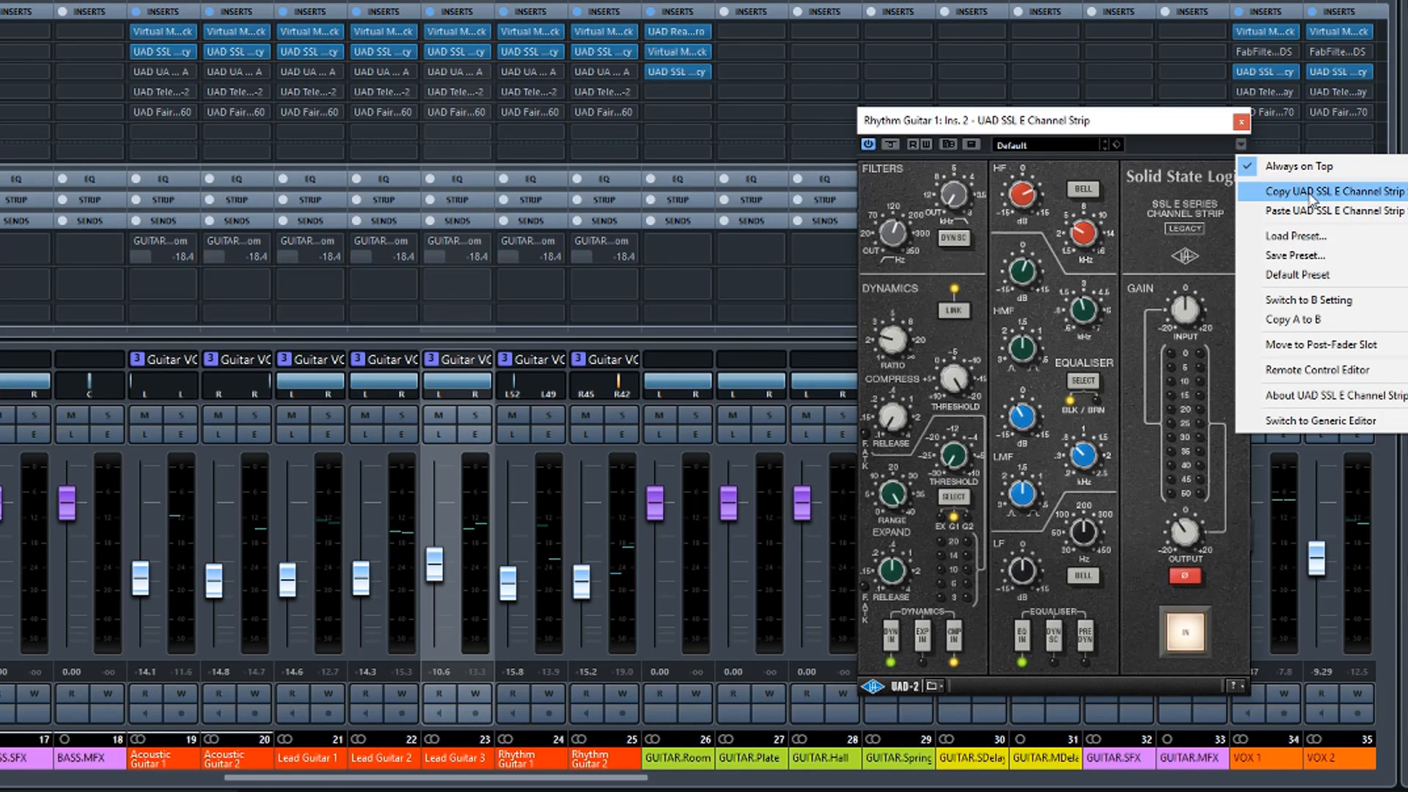
click(1230, 134)
click(1241, 122)
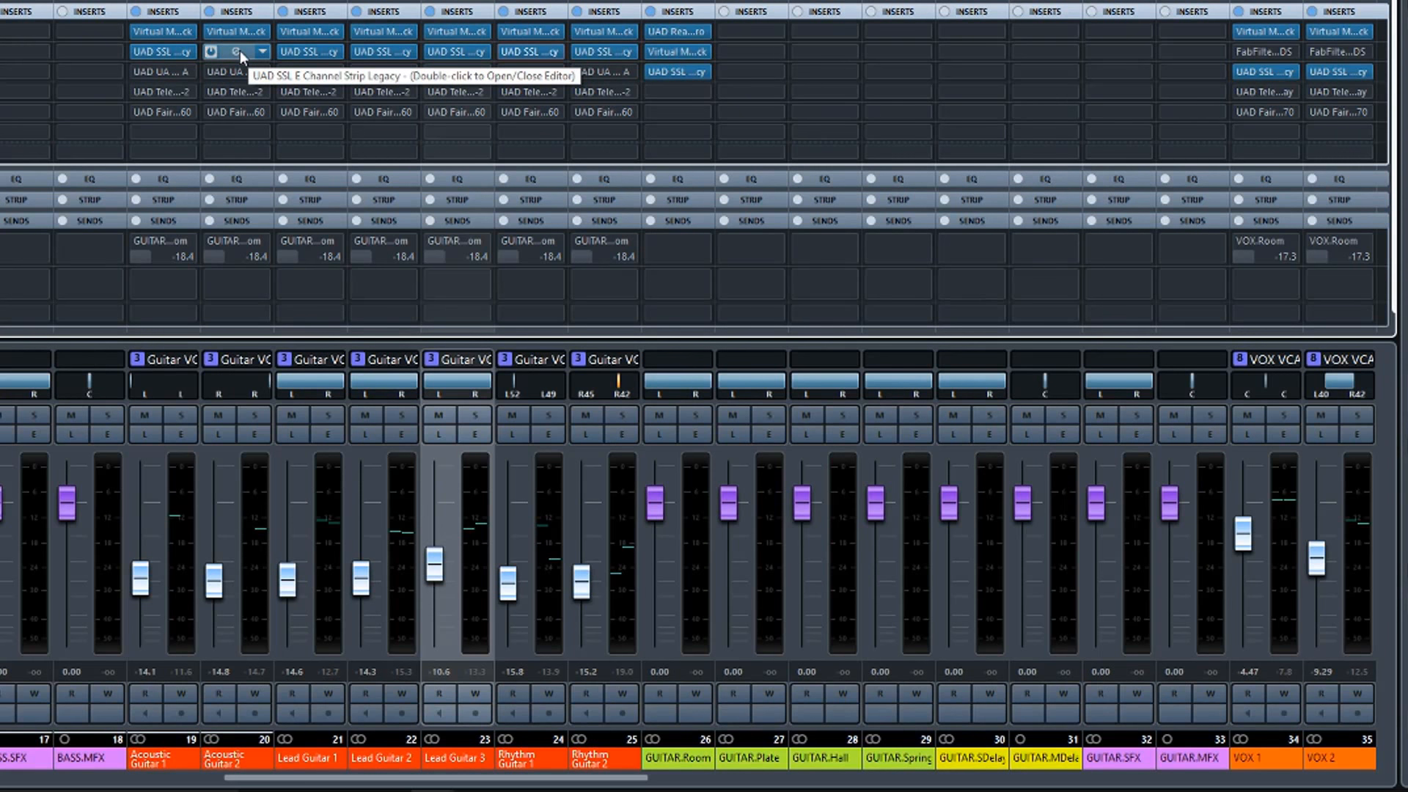
click(532, 48)
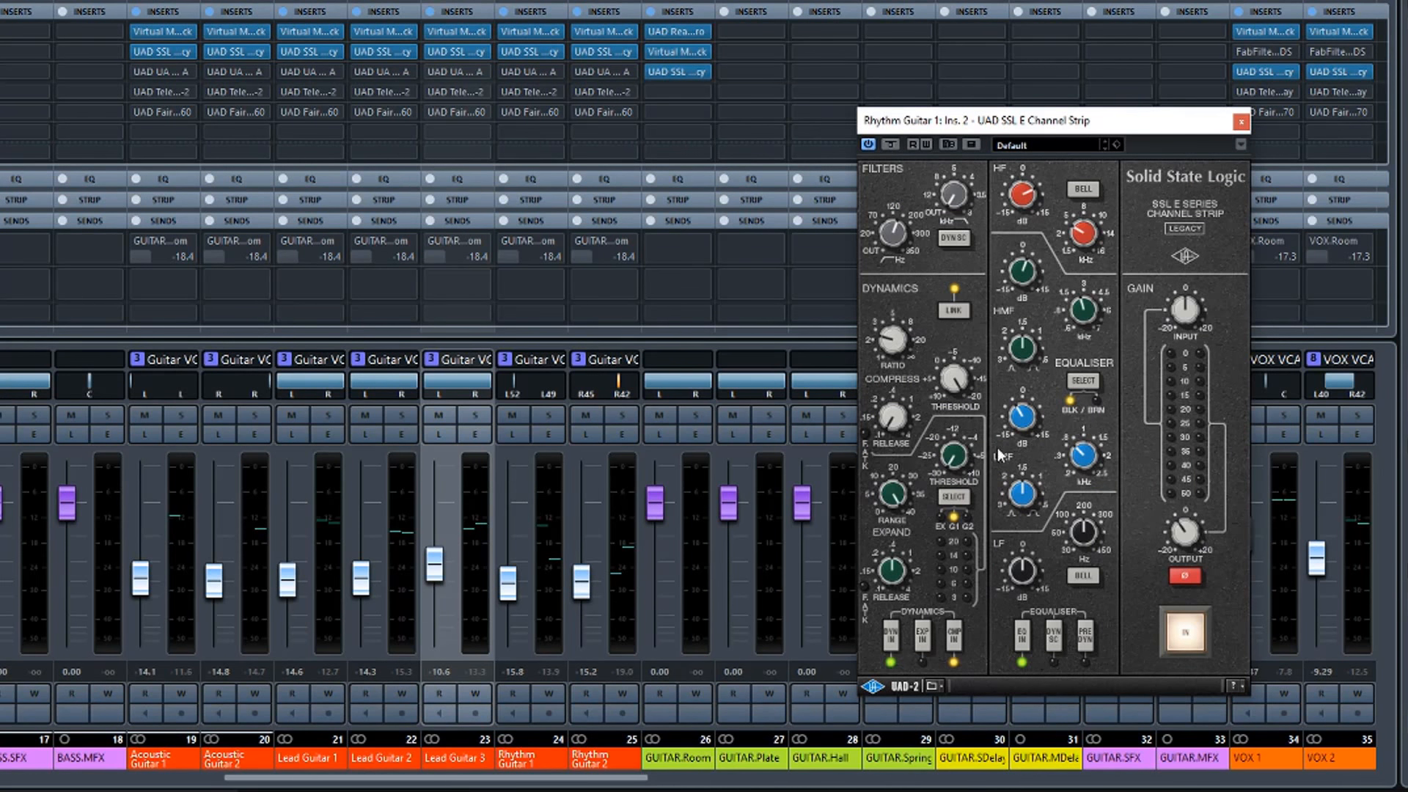
click(1240, 122)
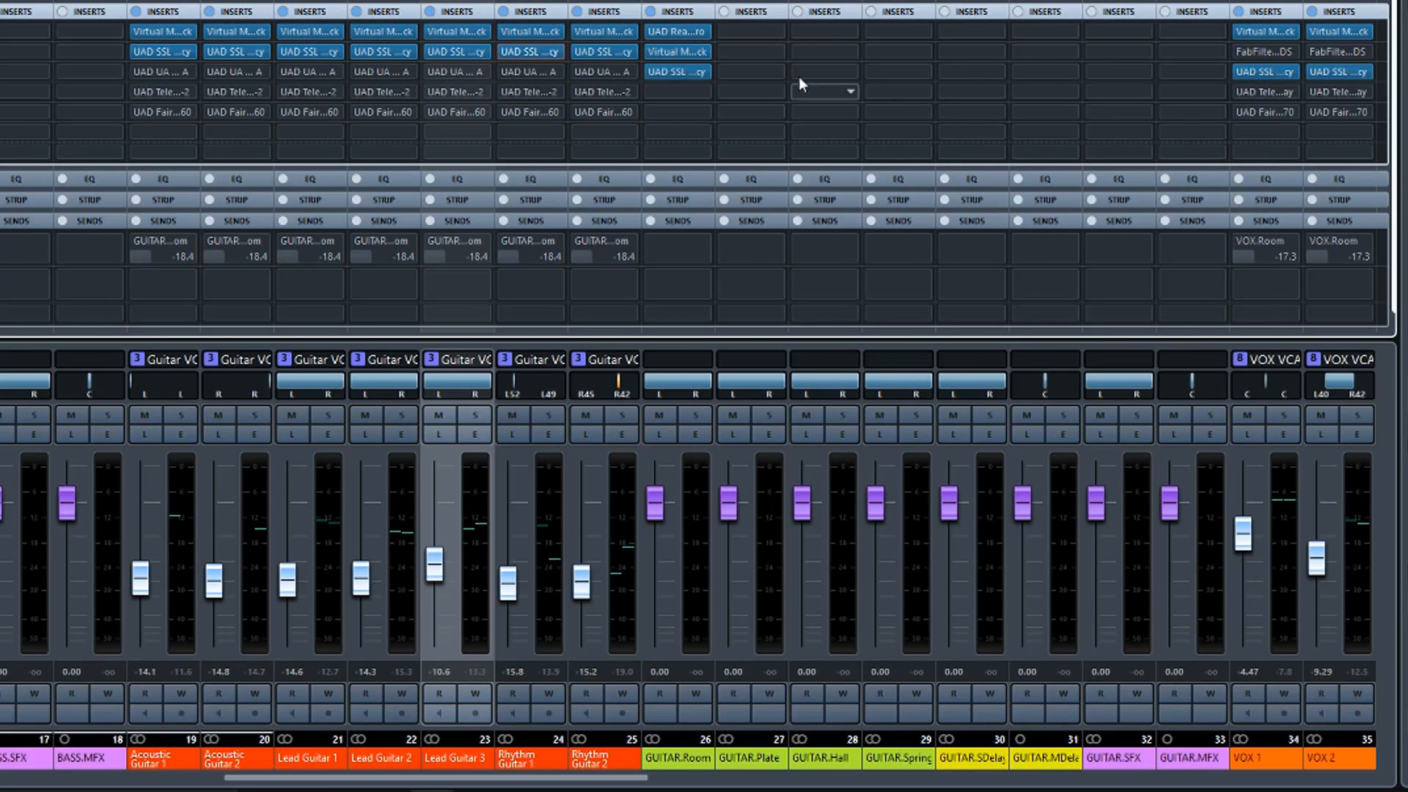
View the UAD UA 1176 Rev A compressor on Lead Guitar 2, close it and locate the same insert on Lead Guitar 3.
click(387, 69)
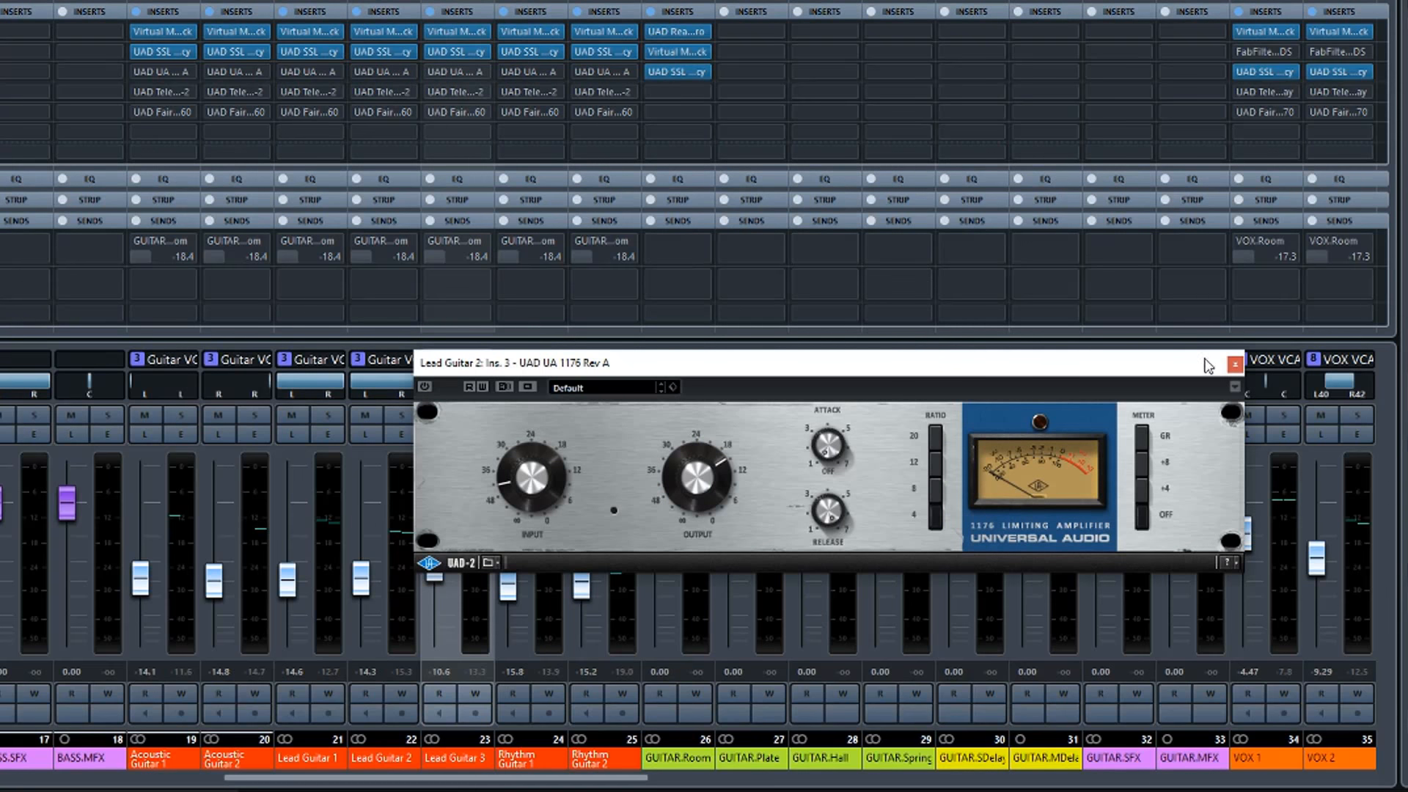
click(1236, 365)
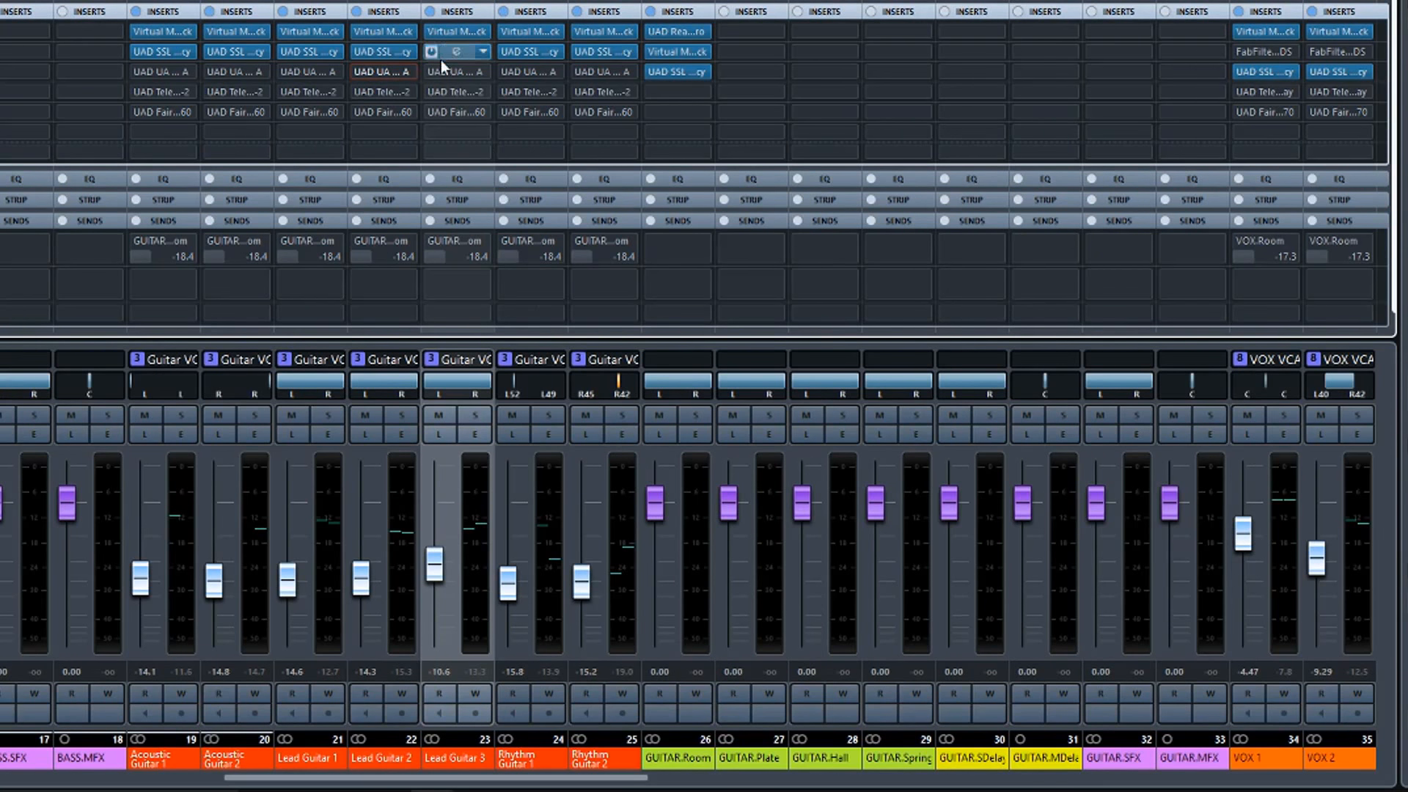
mouse_move(450, 67)
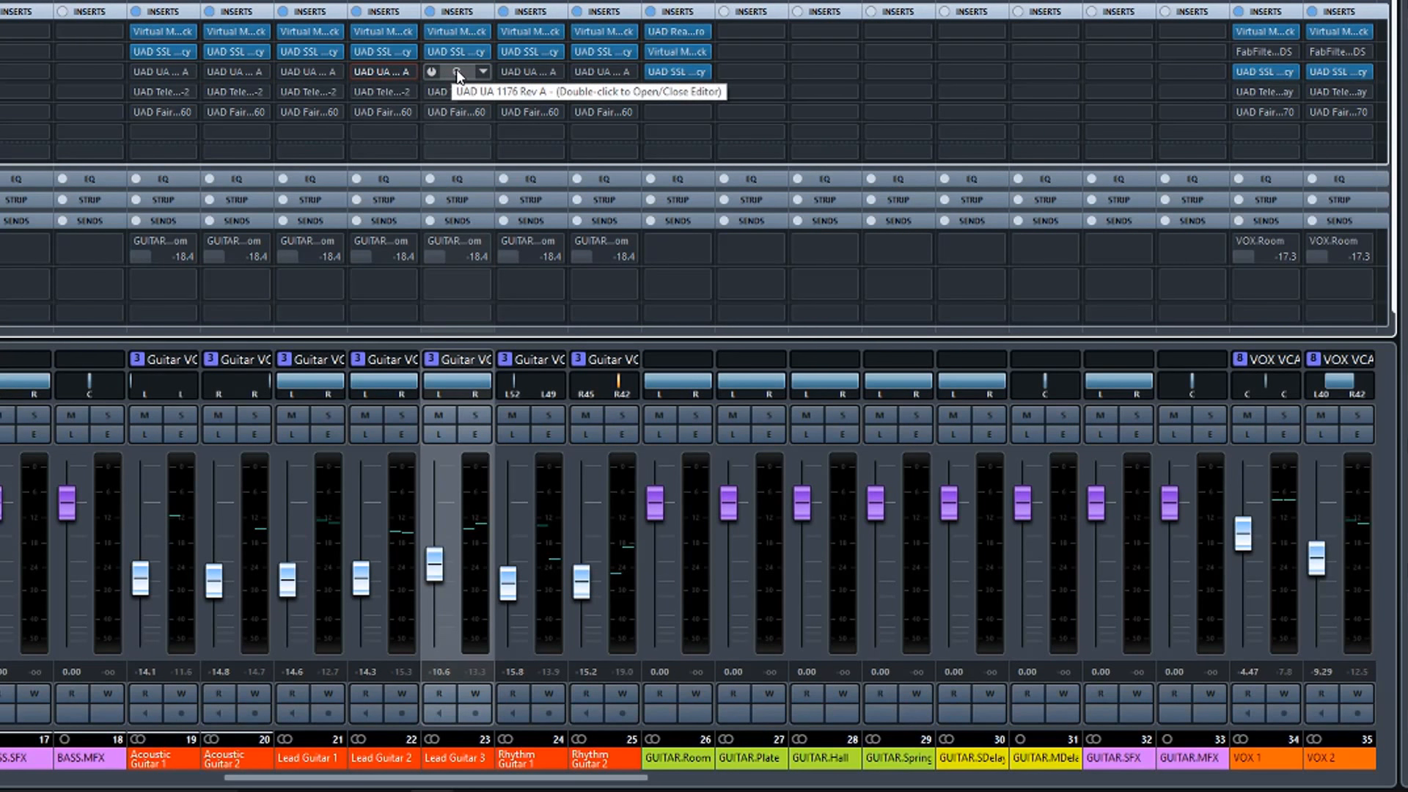